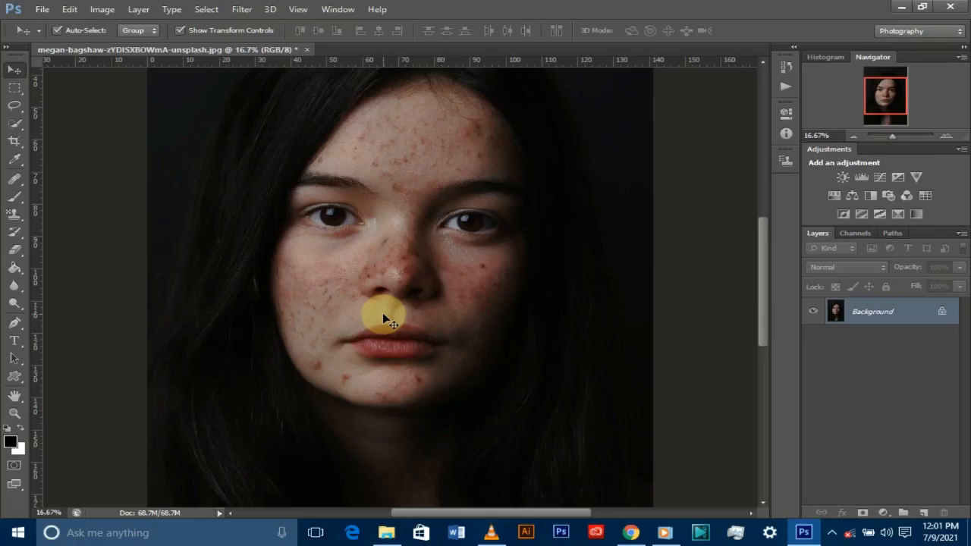
Step: Duplicate the background layer and set the Healing Brush size to 179 px
key(ctrl+j)
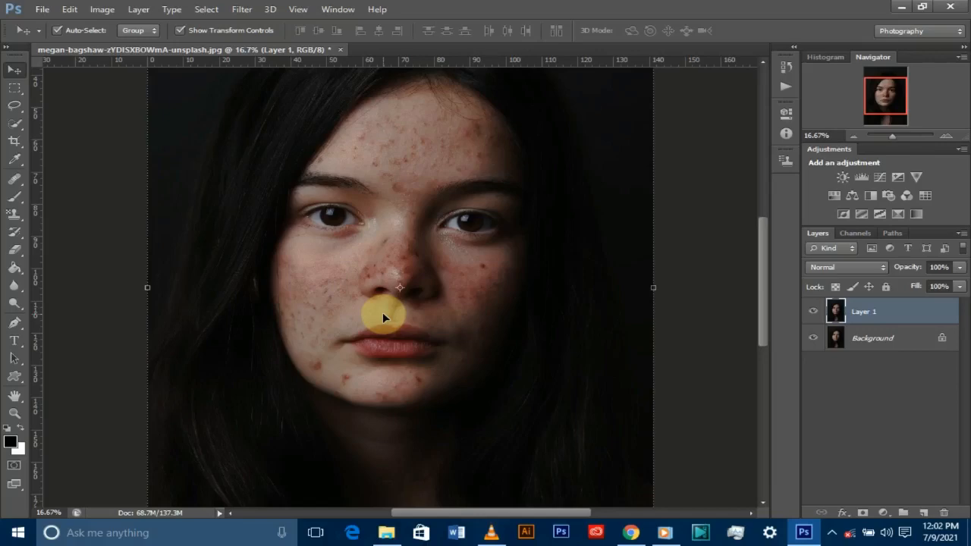
click(11, 182)
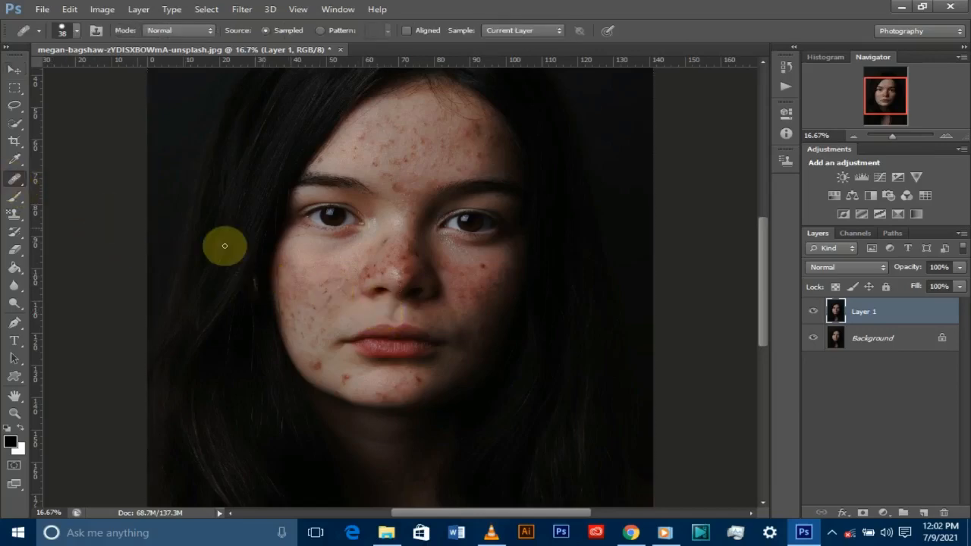
click(75, 31)
drag(106, 66, 106, 69)
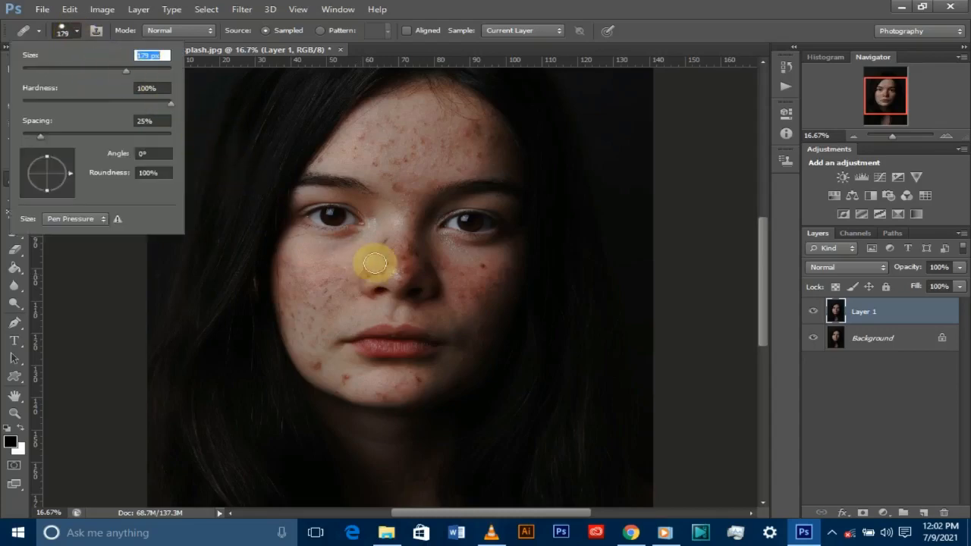
click(83, 308)
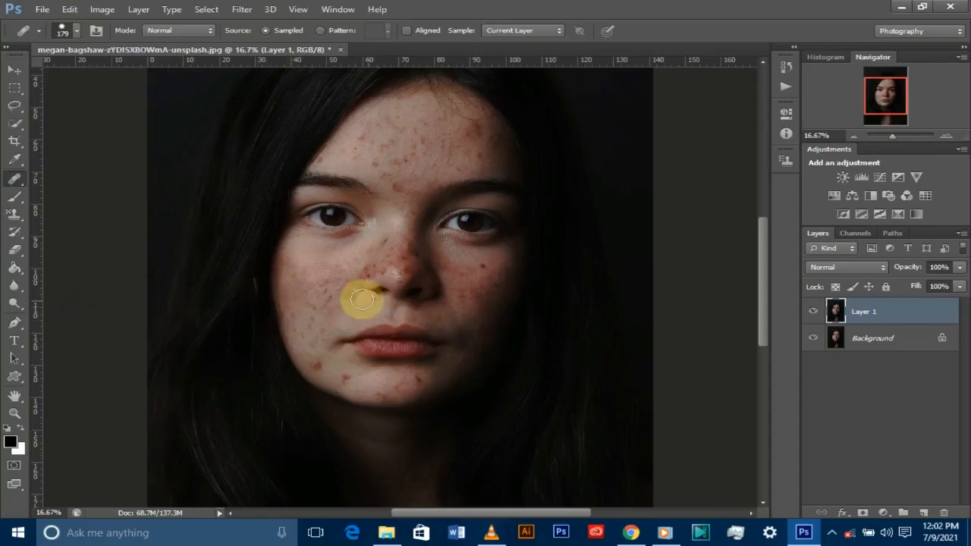
Step: Sample clean skin on the brighter cheek and heal the blemishes along the chin
alt+click(311, 276)
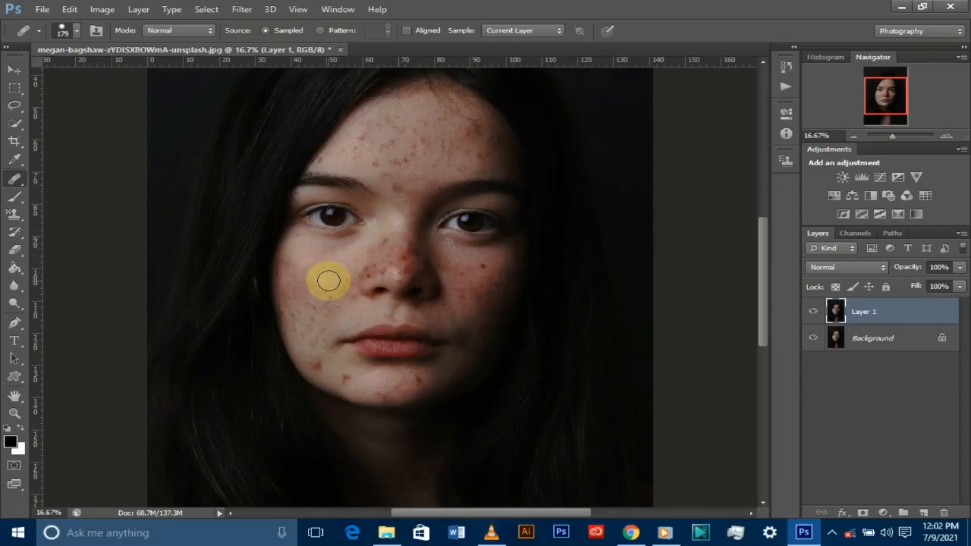
key(ctrl+plus)
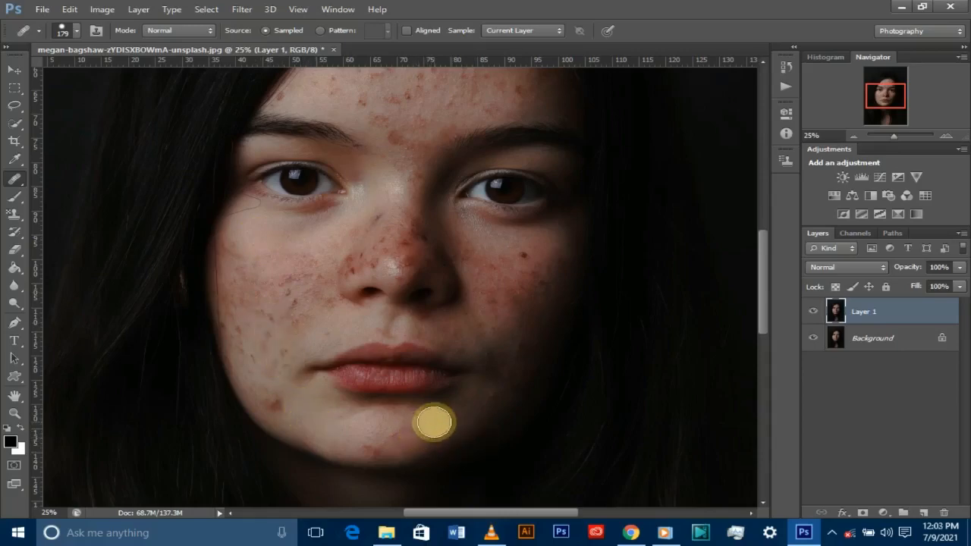
click(425, 426)
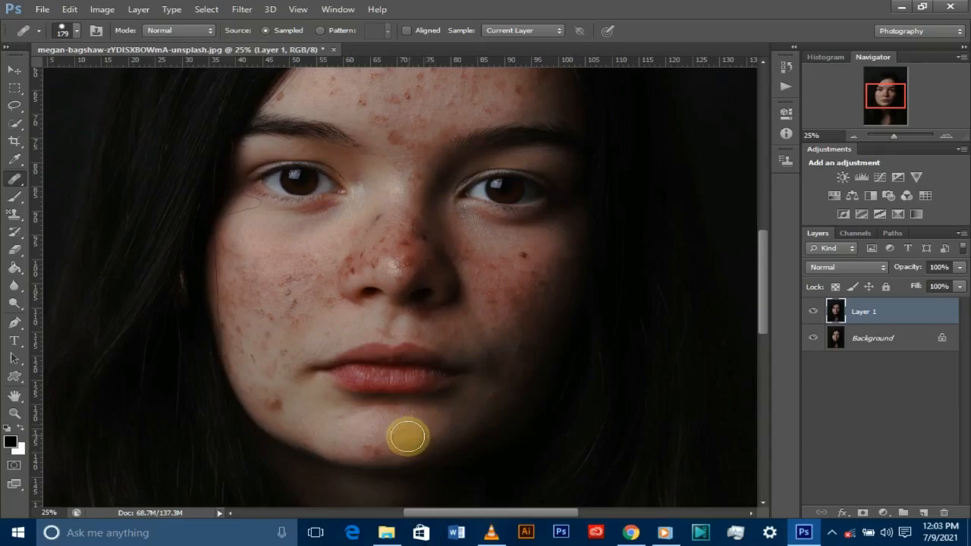
click(402, 438)
click(372, 450)
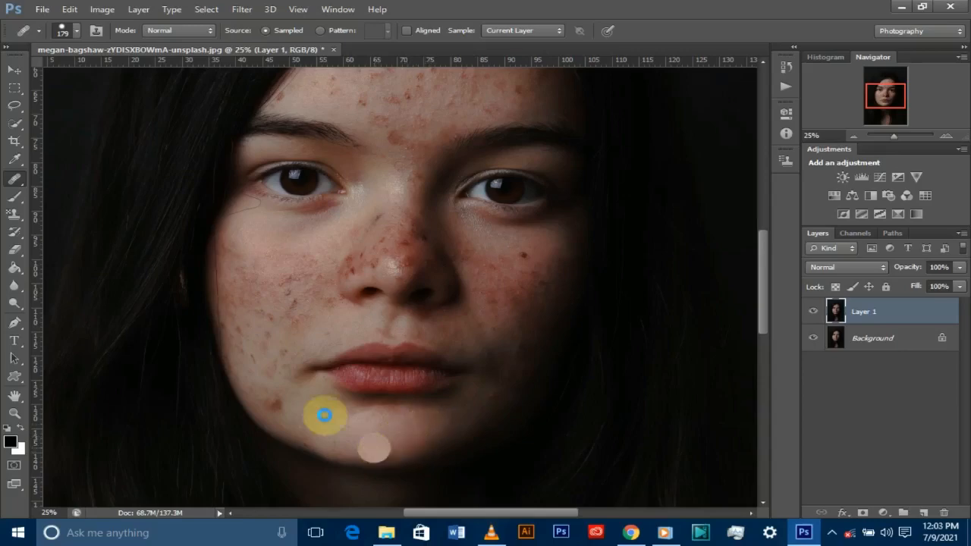
Step: Heal blemishes on the brighter cheek beside the nose and around the nostrils
click(230, 332)
click(278, 294)
click(306, 273)
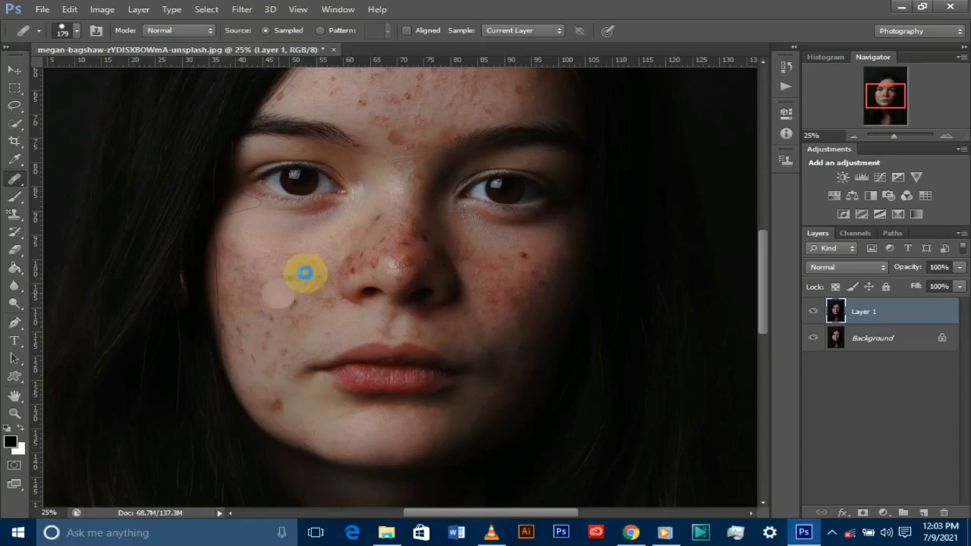
click(414, 289)
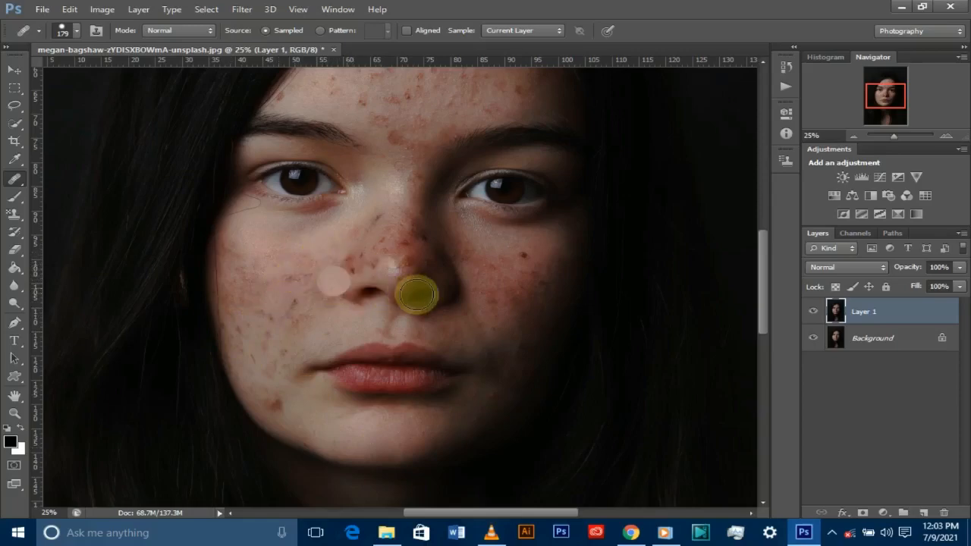
click(373, 278)
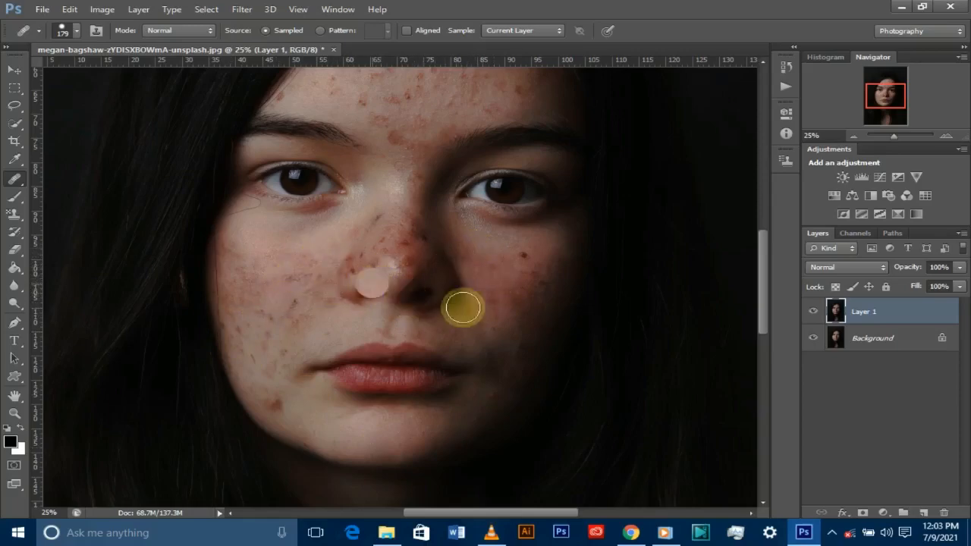
click(405, 238)
click(448, 273)
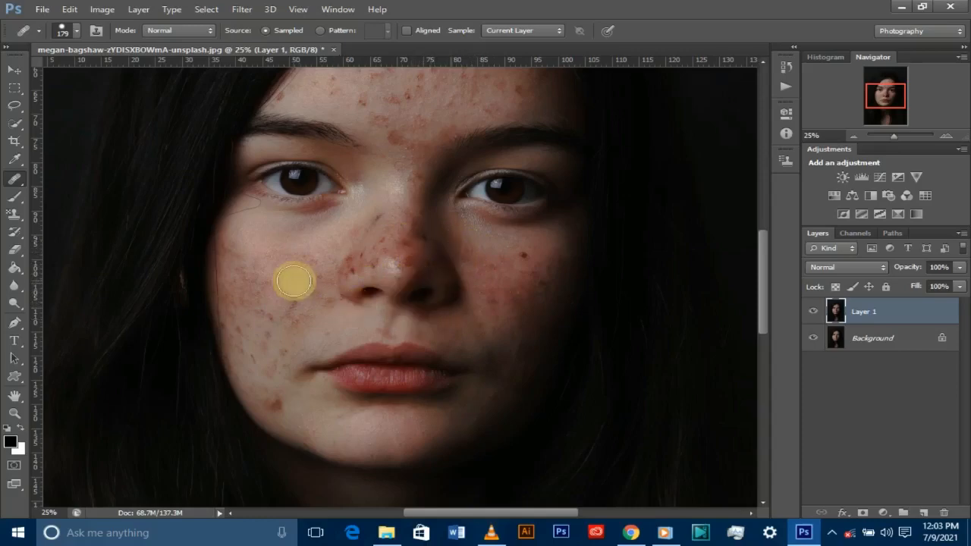
Step: Heal the cluster of spots in the middle of the brighter cheek
click(269, 280)
click(290, 280)
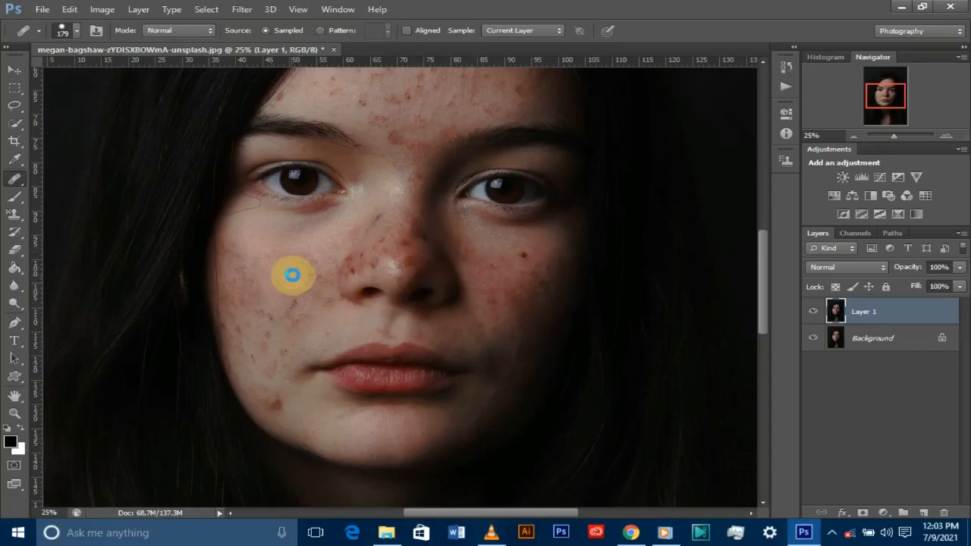
mouse_move(292, 275)
mouse_down()
mouse_move(260, 268)
mouse_move(303, 259)
mouse_move(292, 305)
mouse_move(249, 281)
mouse_move(251, 313)
mouse_up()
click(293, 305)
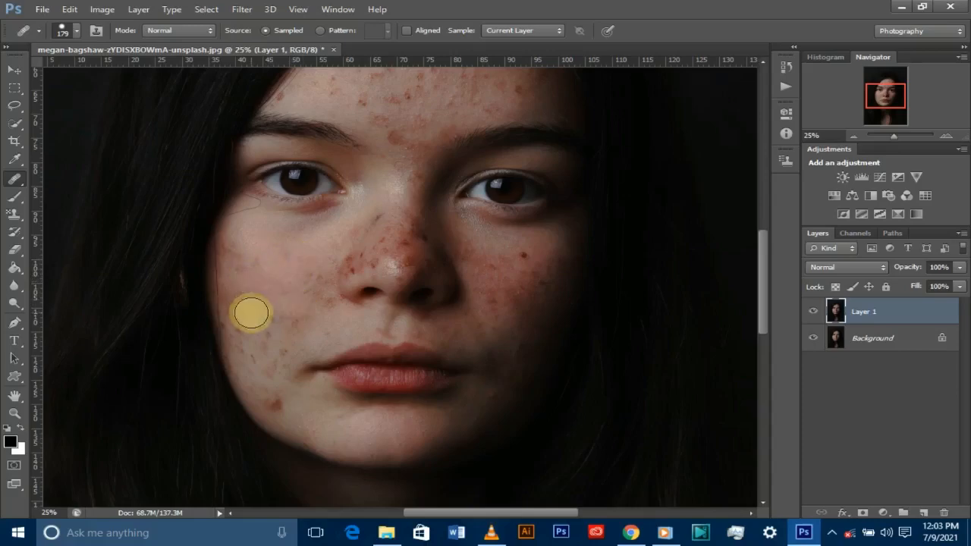
Step: Heal the spots on the lower part of the brighter cheek, from the jawline up toward the mouth corner
click(265, 354)
click(277, 399)
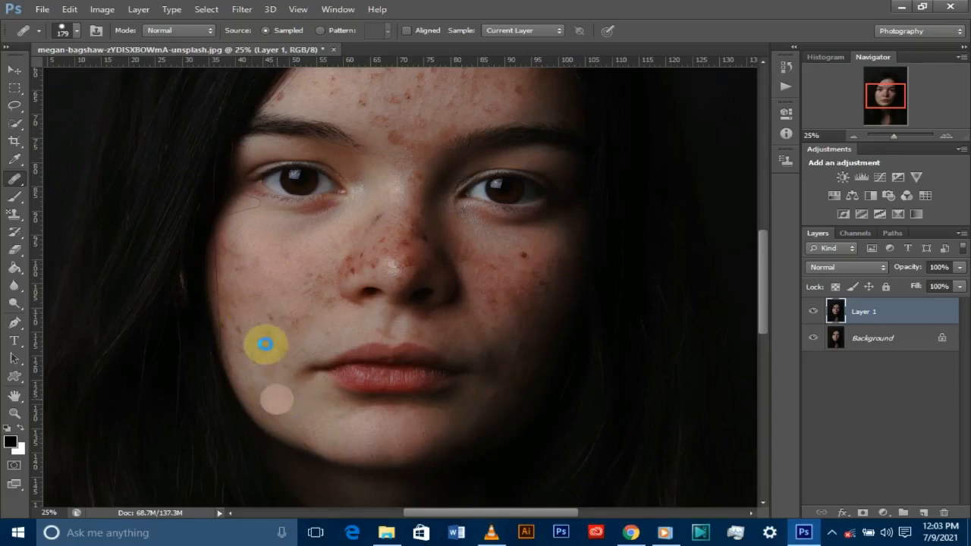
click(271, 358)
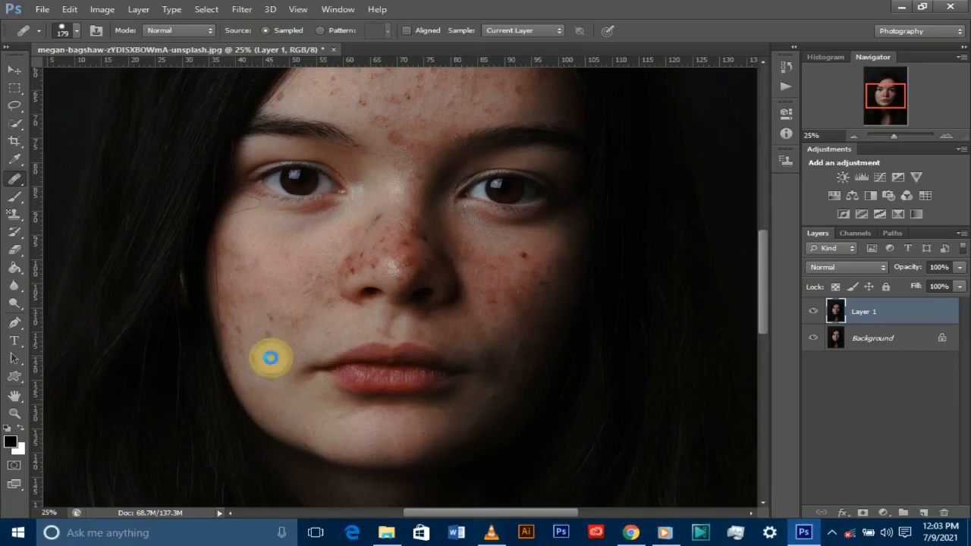
click(290, 324)
click(297, 310)
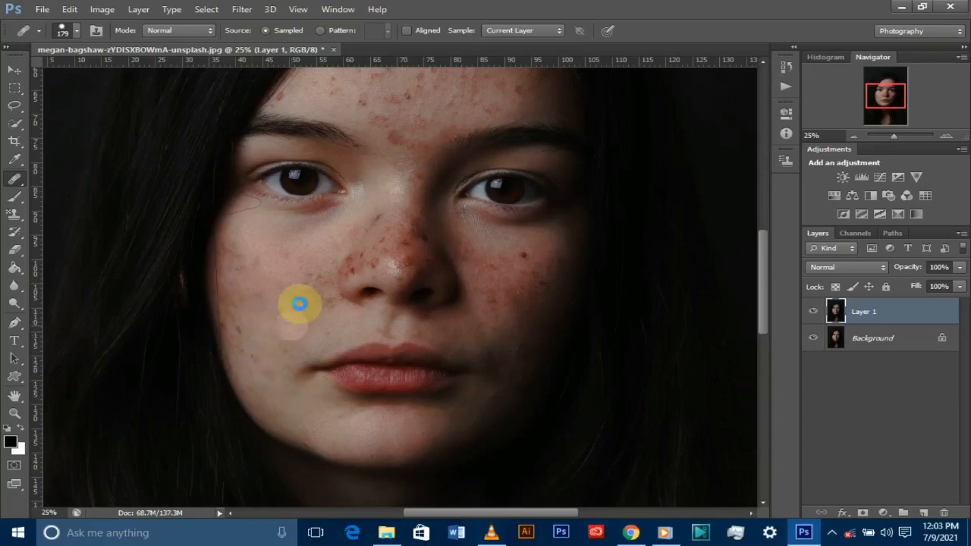
Step: Heal the remaining marks beside the nose and along the outer edge of the brighter cheek
click(311, 286)
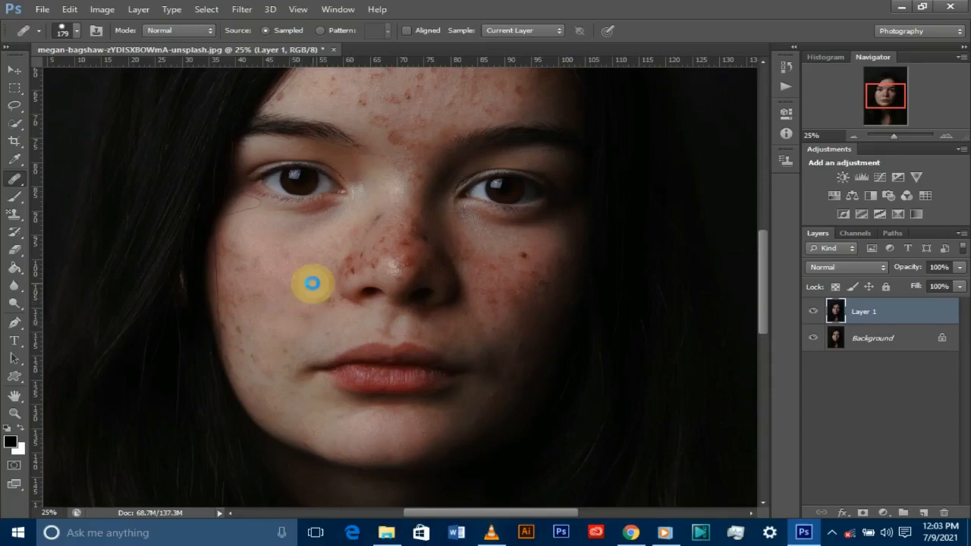
click(321, 303)
click(316, 299)
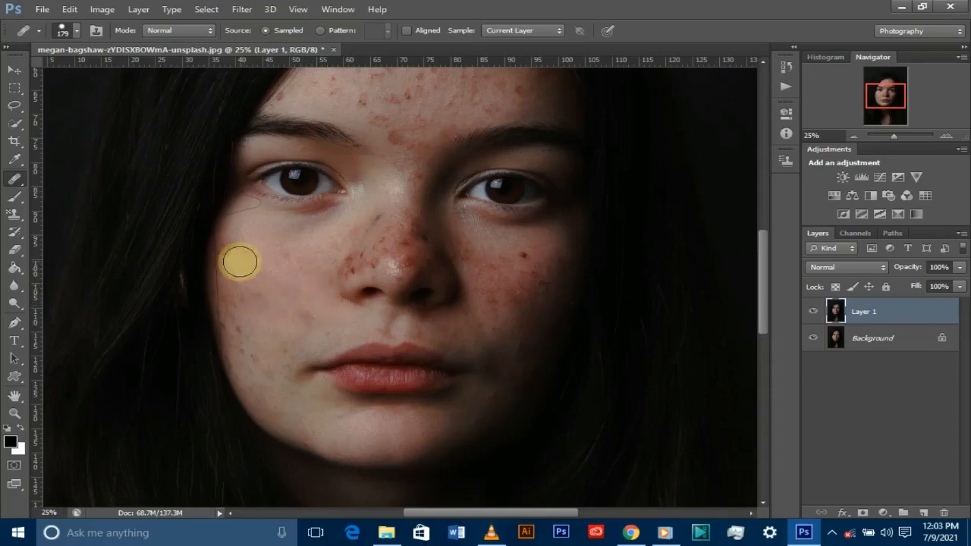
click(250, 309)
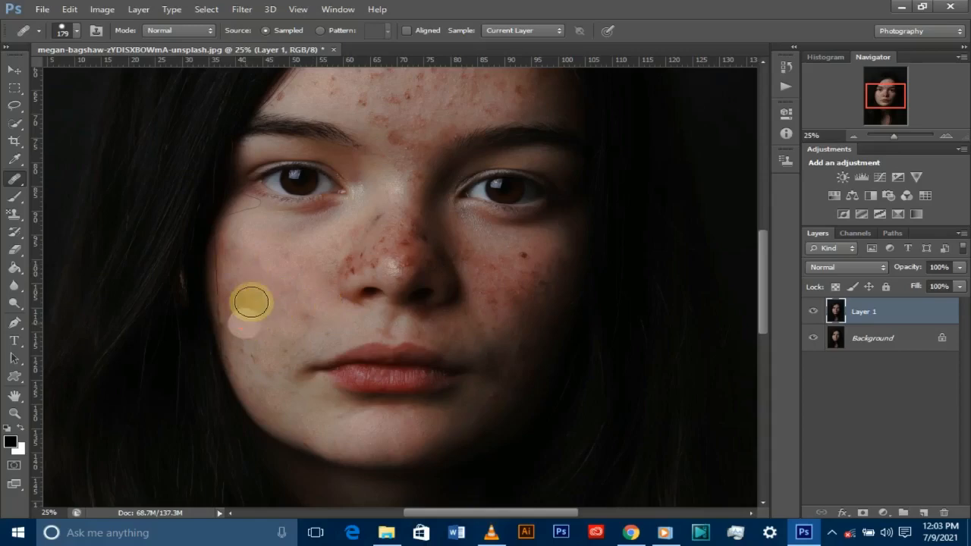
click(250, 300)
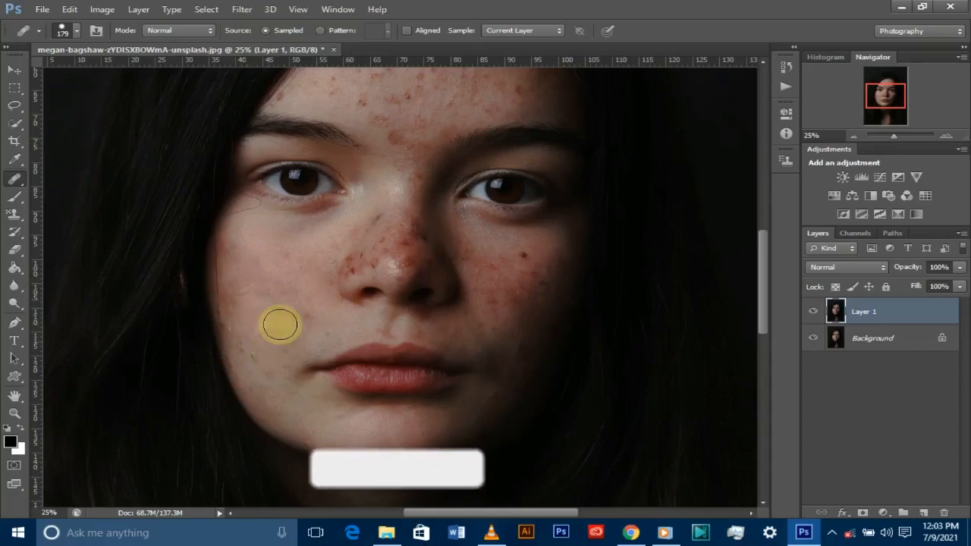
click(267, 361)
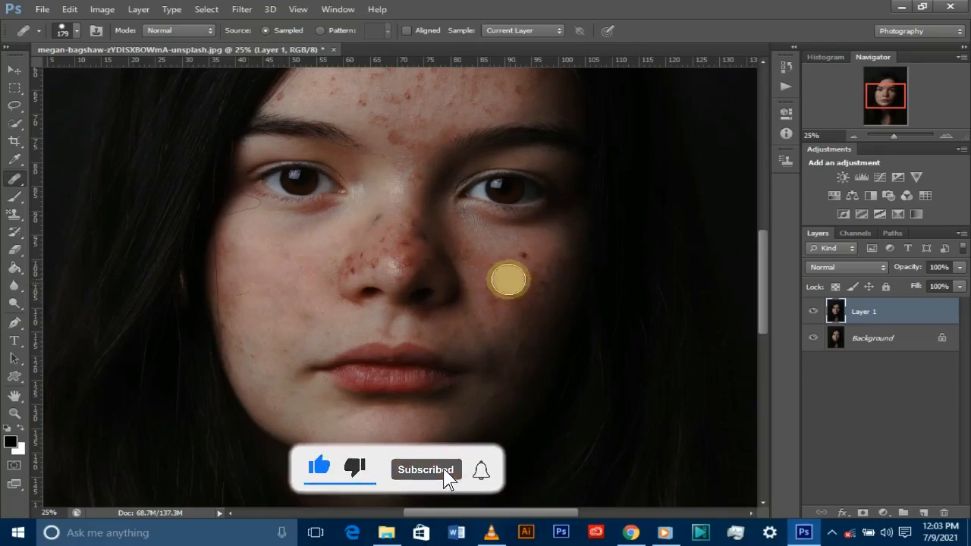
Step: Heal the dark mole and the red spots across the shadowed cheek
click(511, 269)
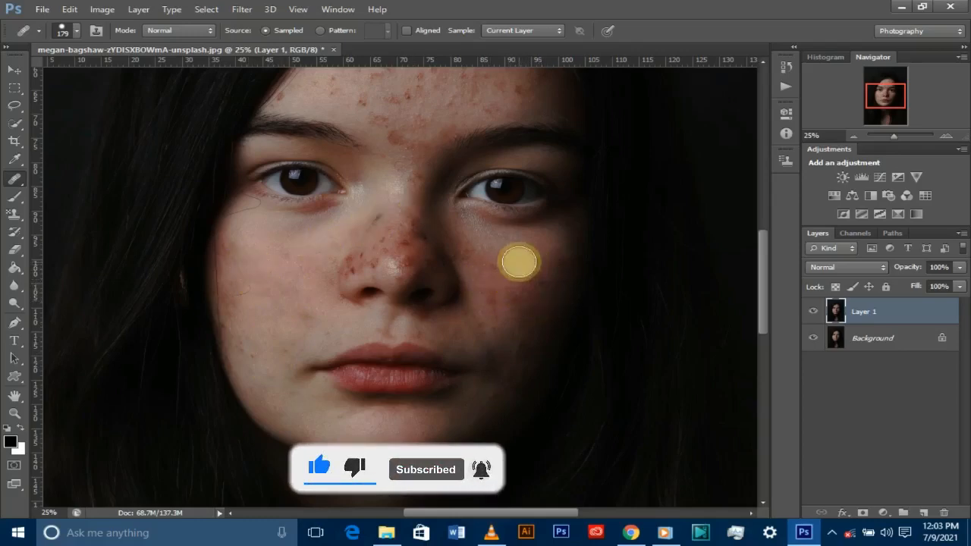
click(515, 287)
click(513, 312)
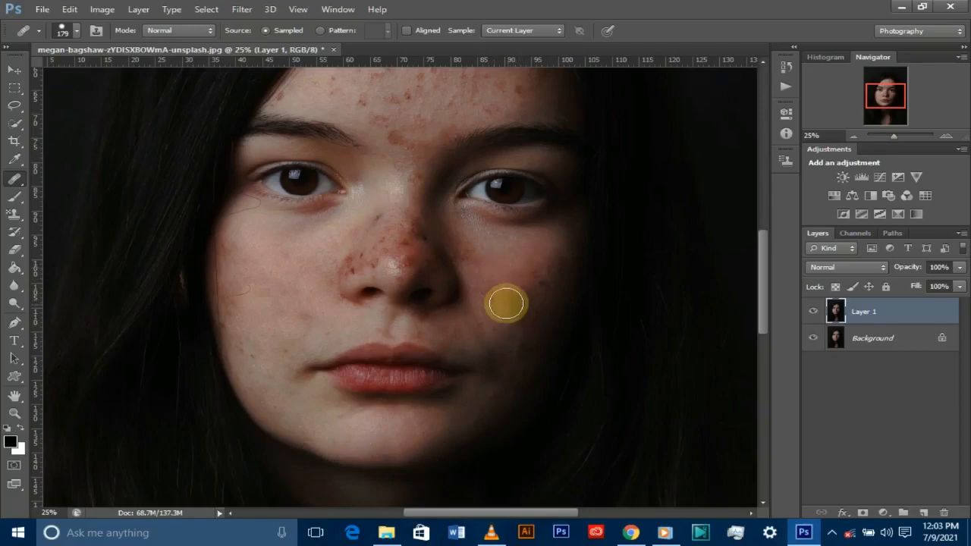
click(499, 308)
click(490, 306)
click(520, 306)
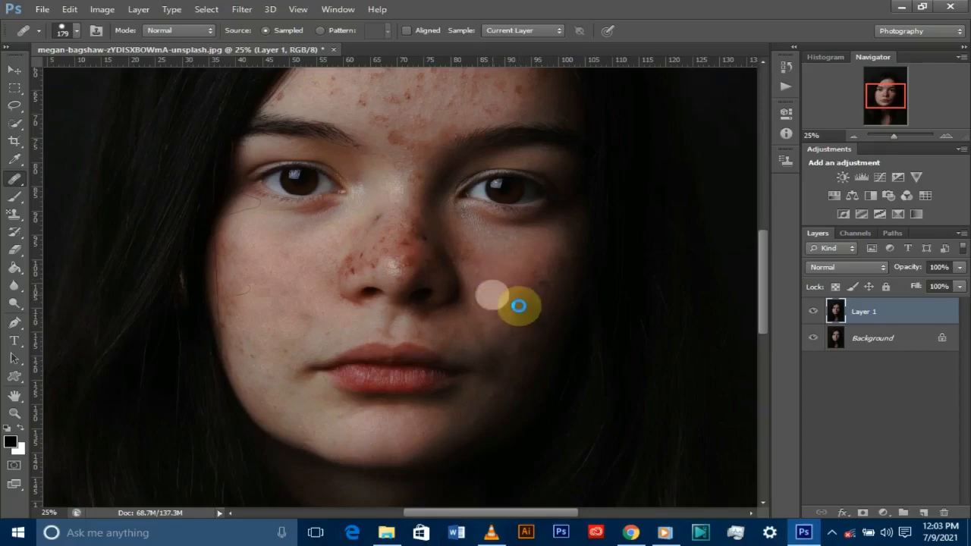
click(537, 282)
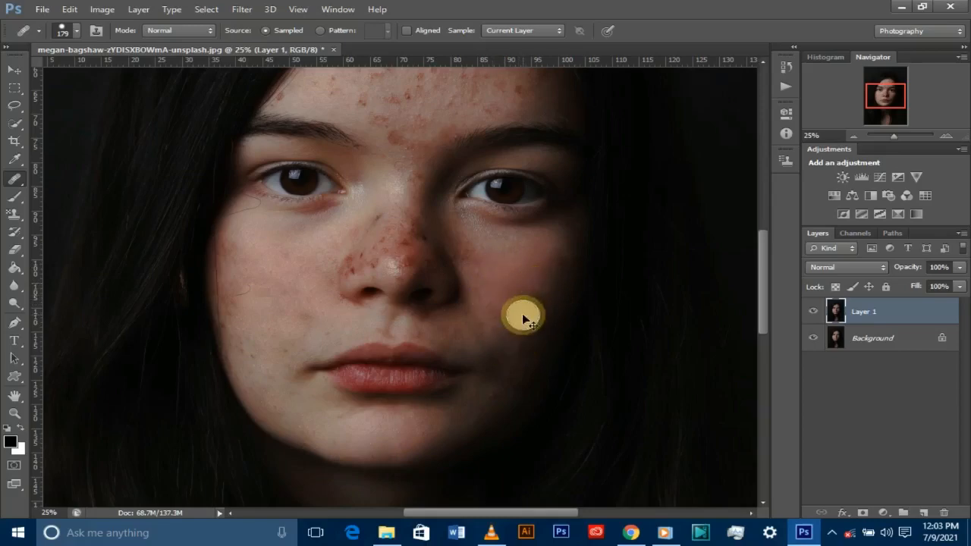
Step: Heal the blemishes on the shadowed cheek near the mouth corner and beside the nose
key(ctrl+plus)
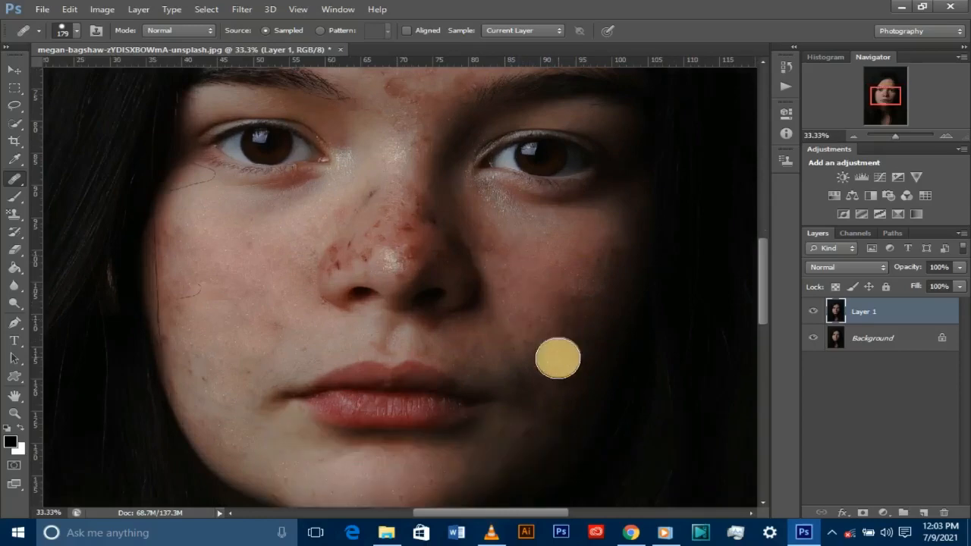
click(554, 367)
click(511, 338)
click(492, 269)
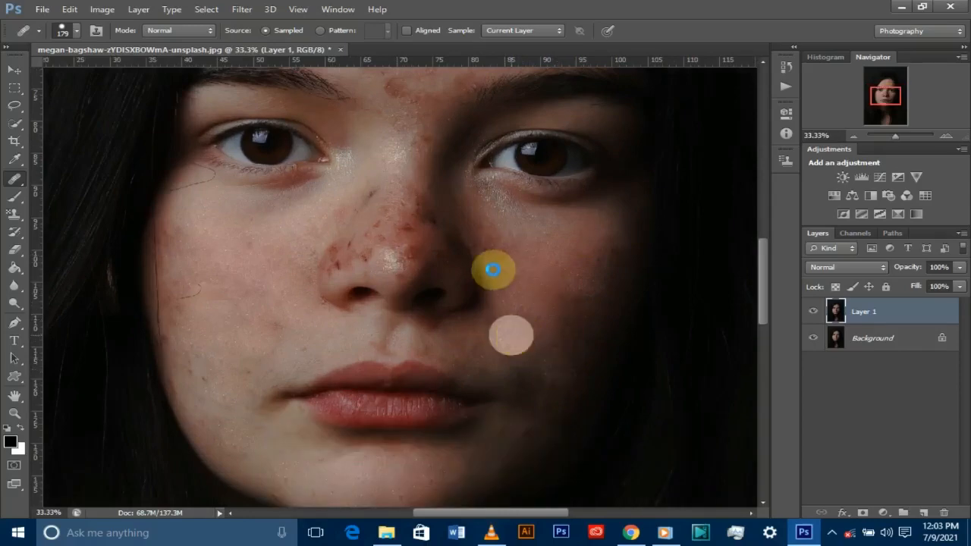
Step: Heal the blemishes in the centre of the forehead
drag(766, 267, 774, 207)
click(417, 275)
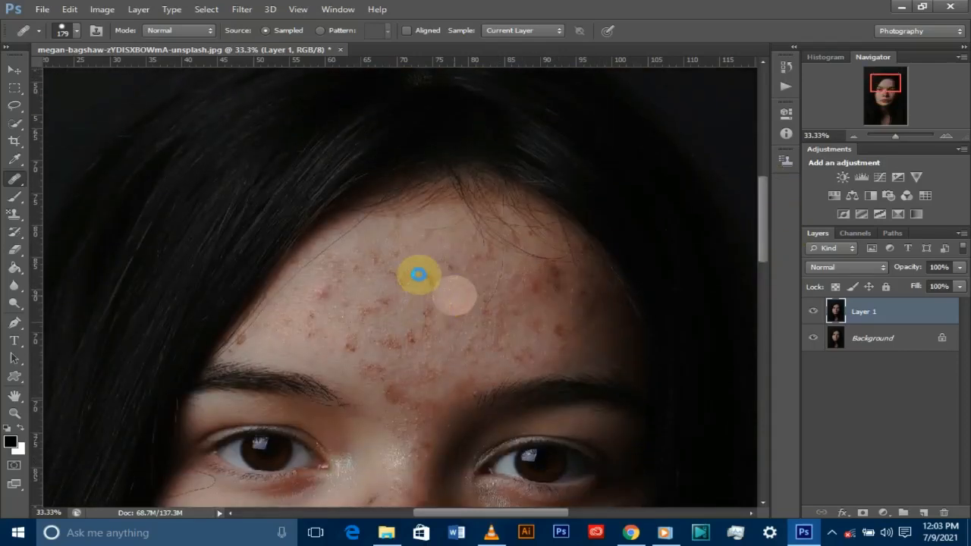
click(422, 325)
click(417, 342)
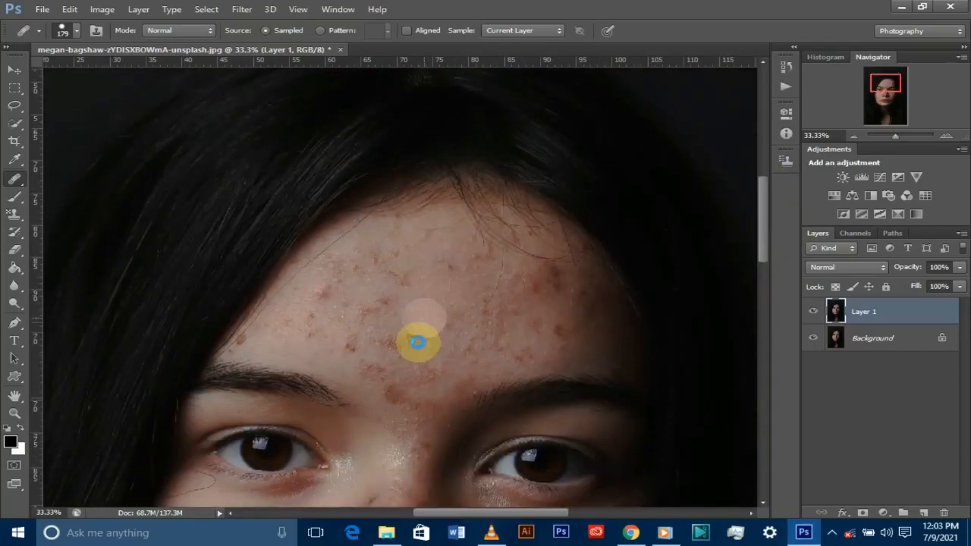
click(392, 336)
click(384, 344)
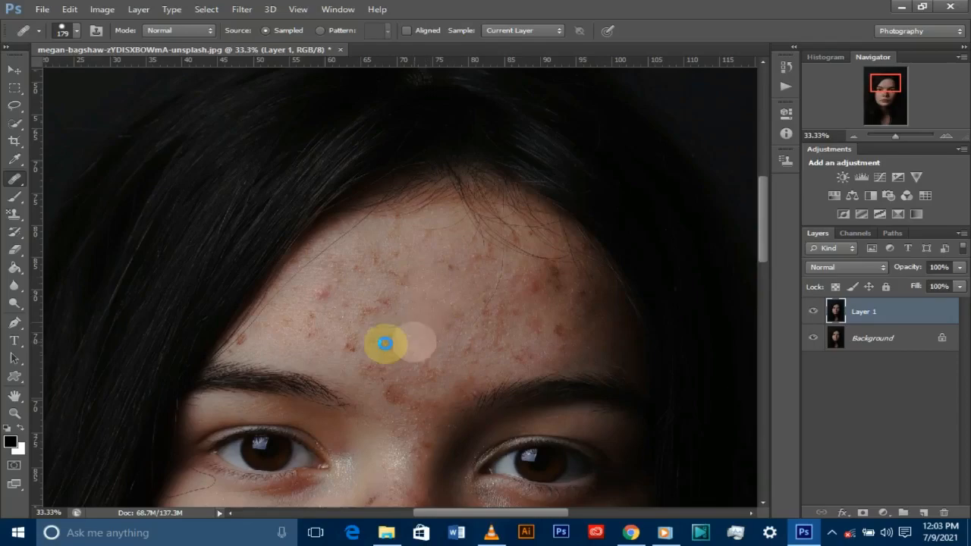
Step: Heal the blemishes on the brighter side of the forehead and above the inner end of that eyebrow
click(357, 340)
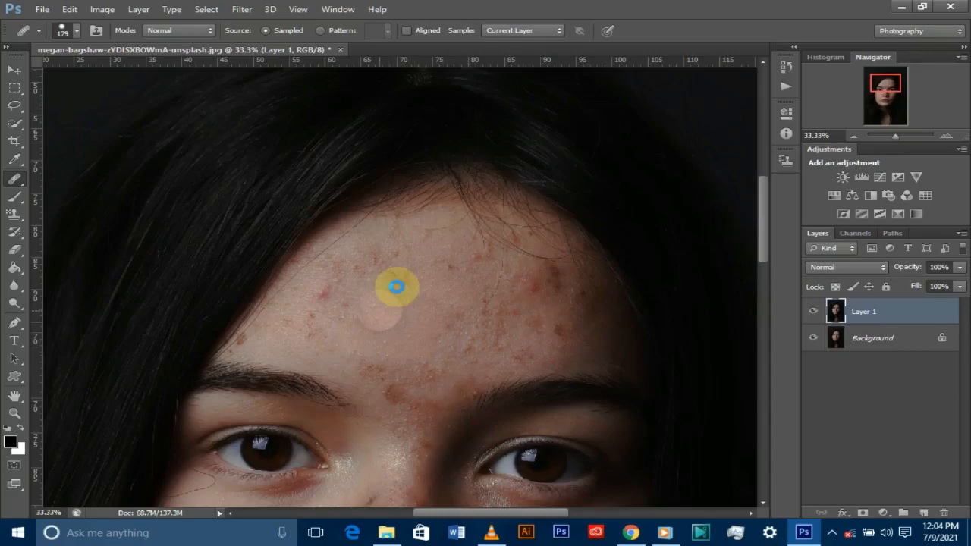
click(396, 286)
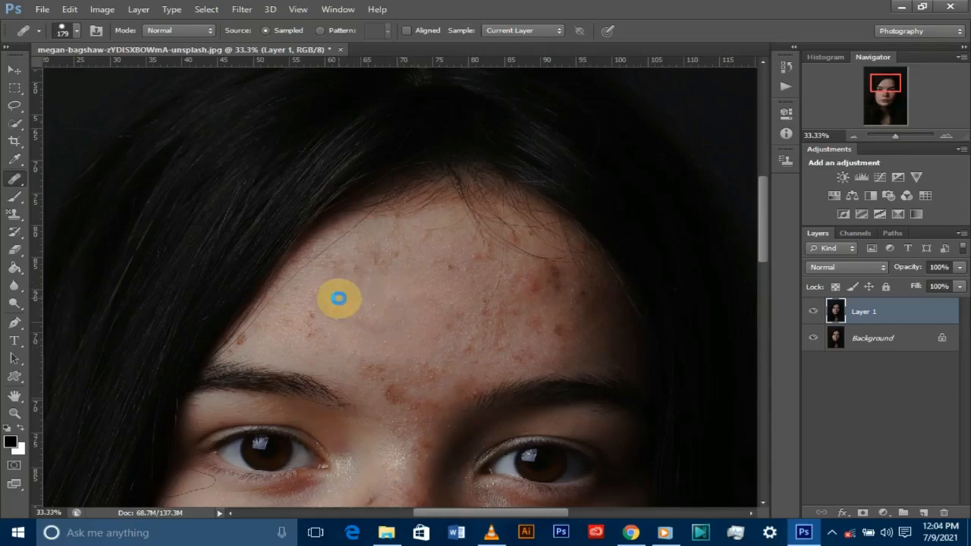
click(368, 268)
click(369, 351)
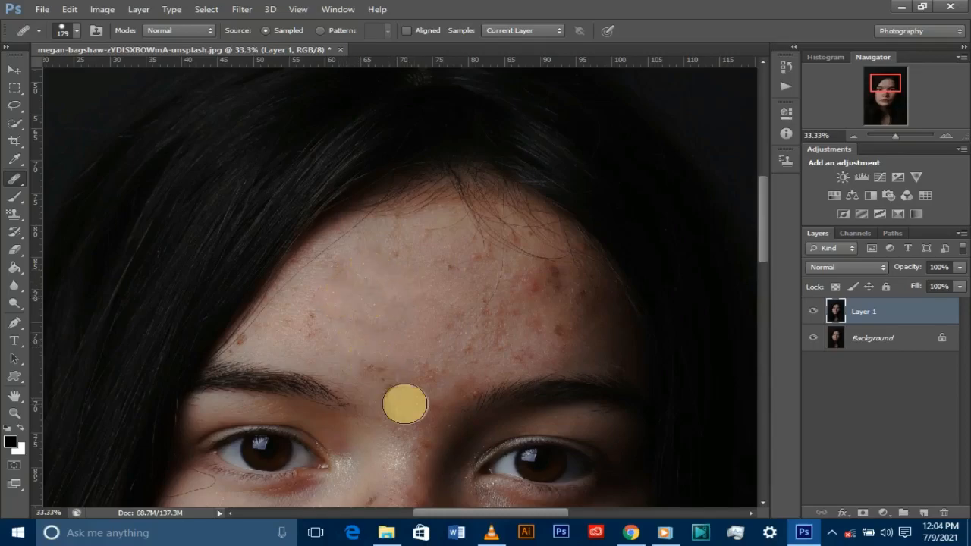
click(386, 317)
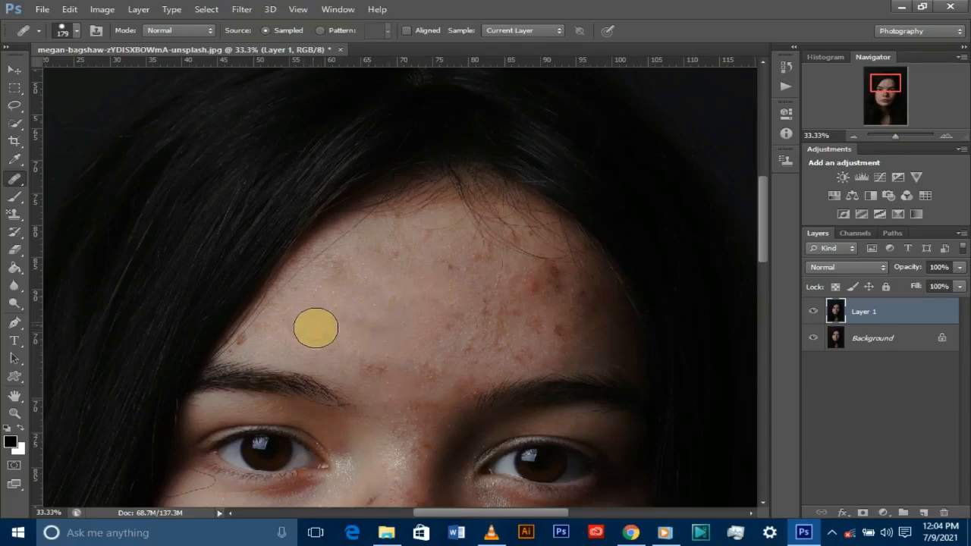
click(364, 362)
Step: Heal the red patches on the shadowed side of the forehead above the eyebrow
click(520, 307)
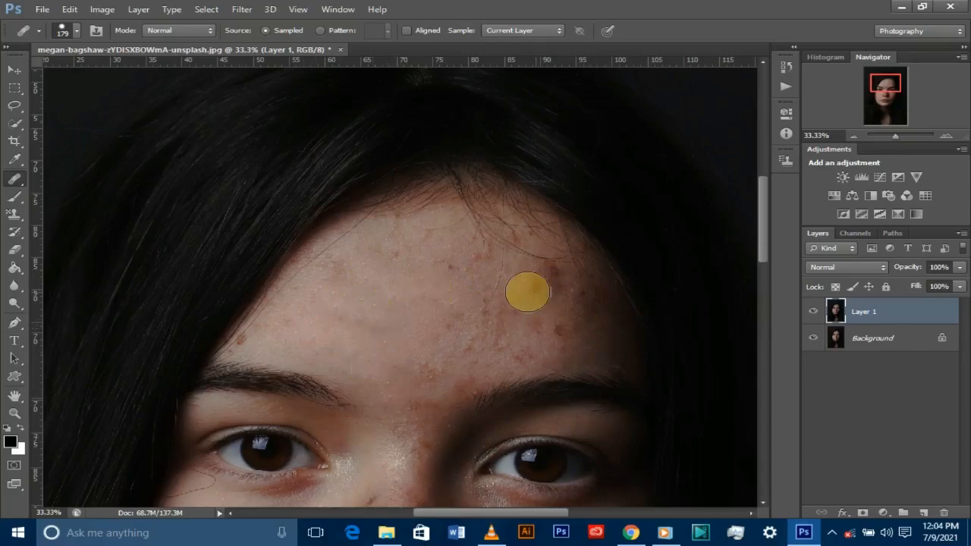
click(529, 291)
click(517, 313)
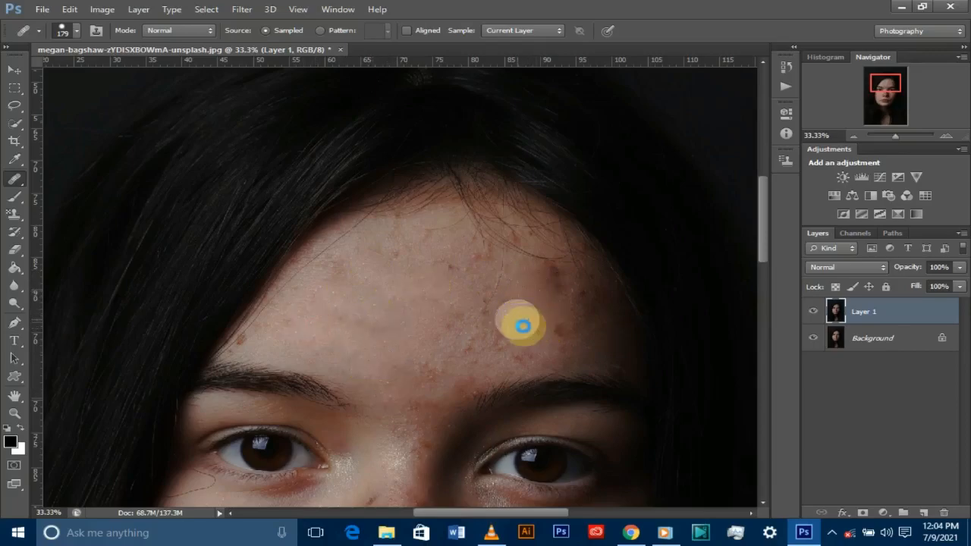
click(505, 340)
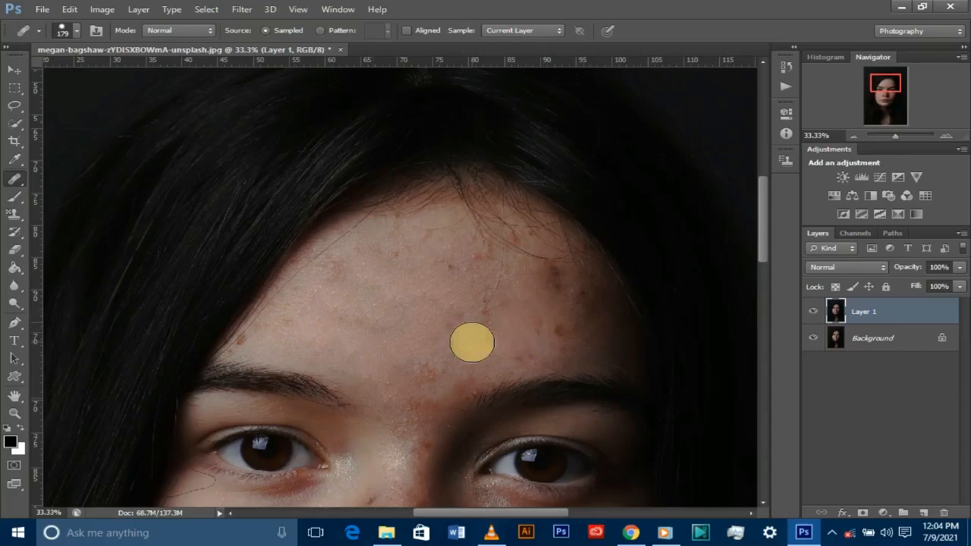
Step: Heal the spots in the middle of the forehead and the redness between the eyebrows
click(433, 281)
click(453, 274)
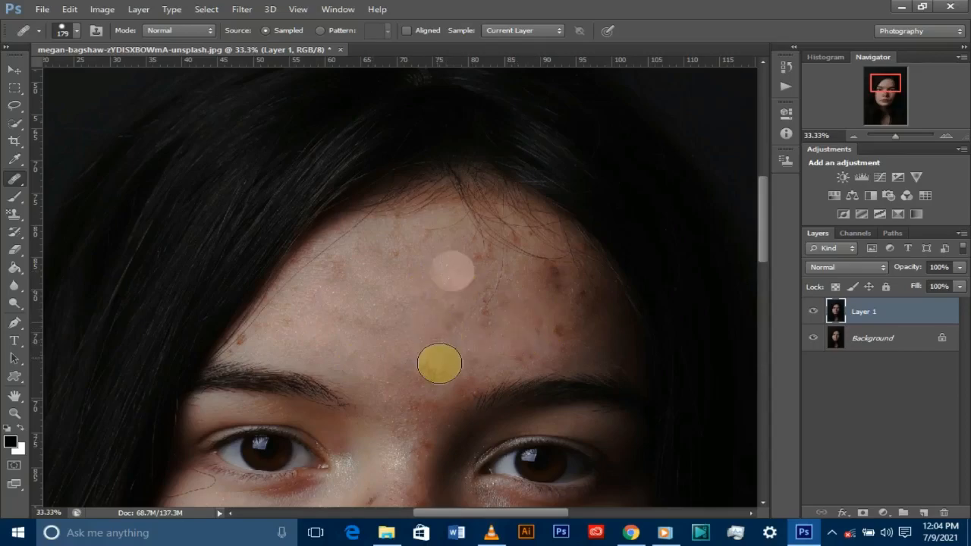
click(440, 364)
click(458, 311)
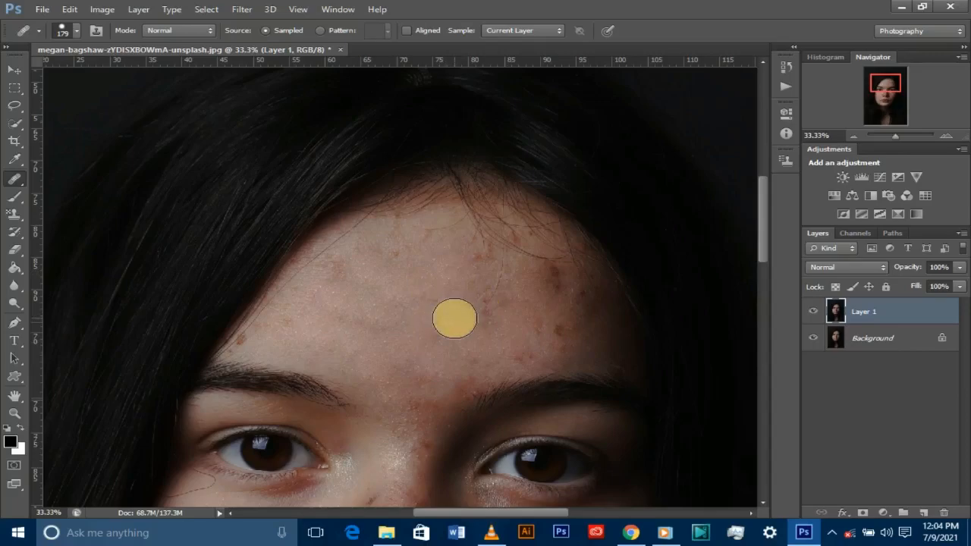
click(449, 380)
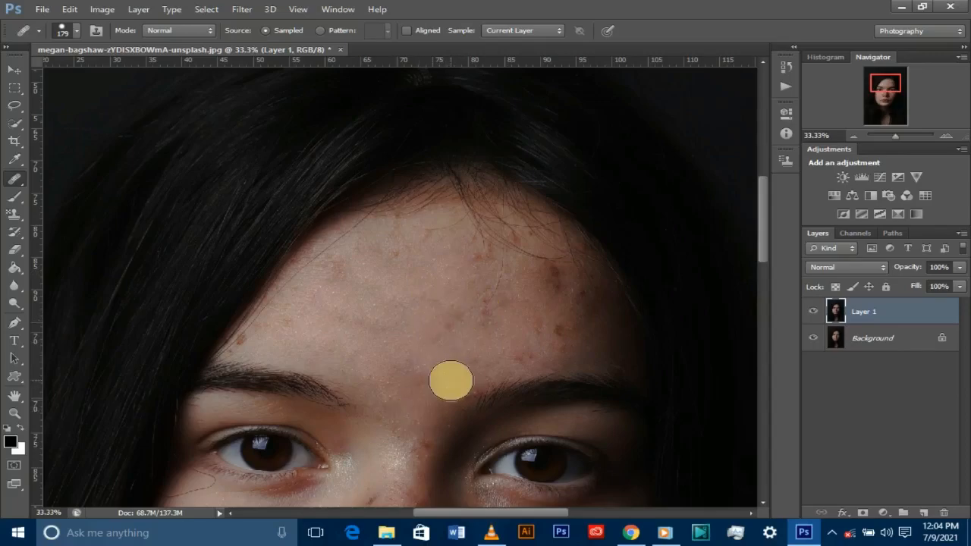
Step: Heal the dark spots near the shadowed outer edge of the forehead and the leftover marks towards its centre
click(489, 336)
click(536, 333)
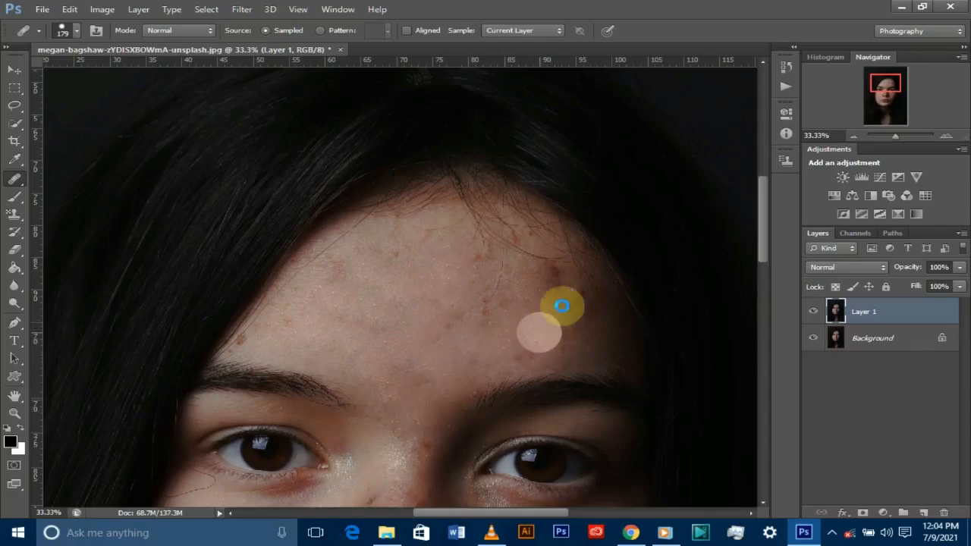
click(492, 316)
click(393, 271)
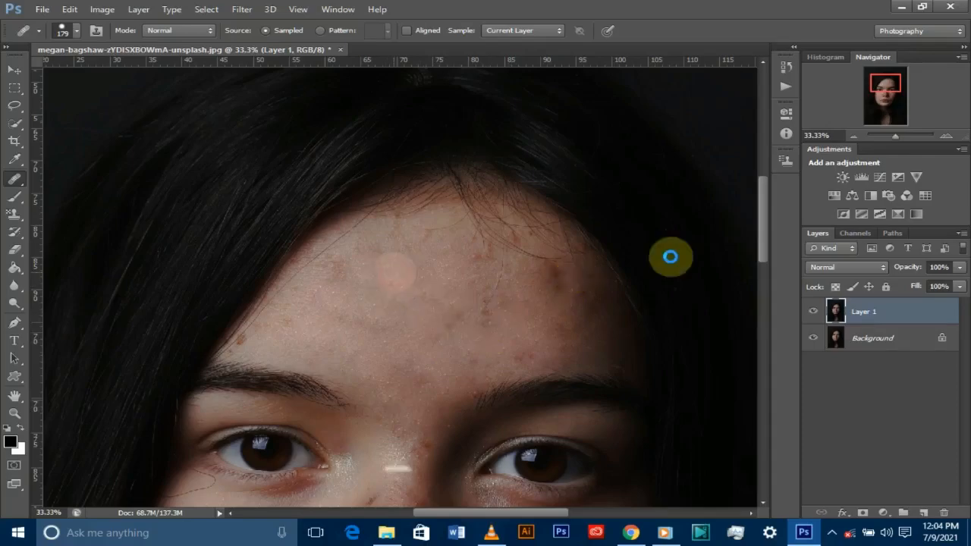
Step: Heal the uneven skin on the shadowed cheek below the eye
drag(765, 231, 771, 286)
click(594, 297)
click(536, 287)
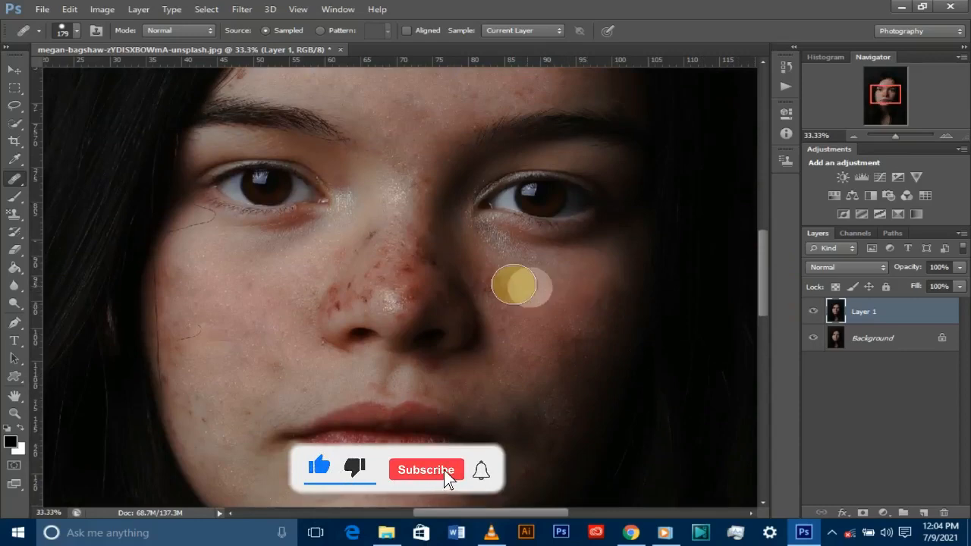
click(508, 283)
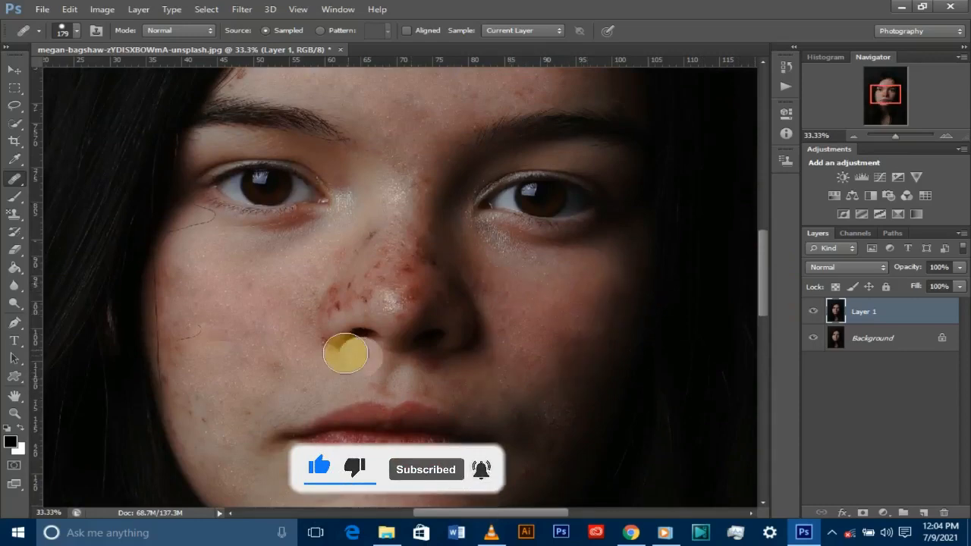
Step: Hide and show Layer 1 to compare the retouched face with the original
click(679, 258)
click(813, 311)
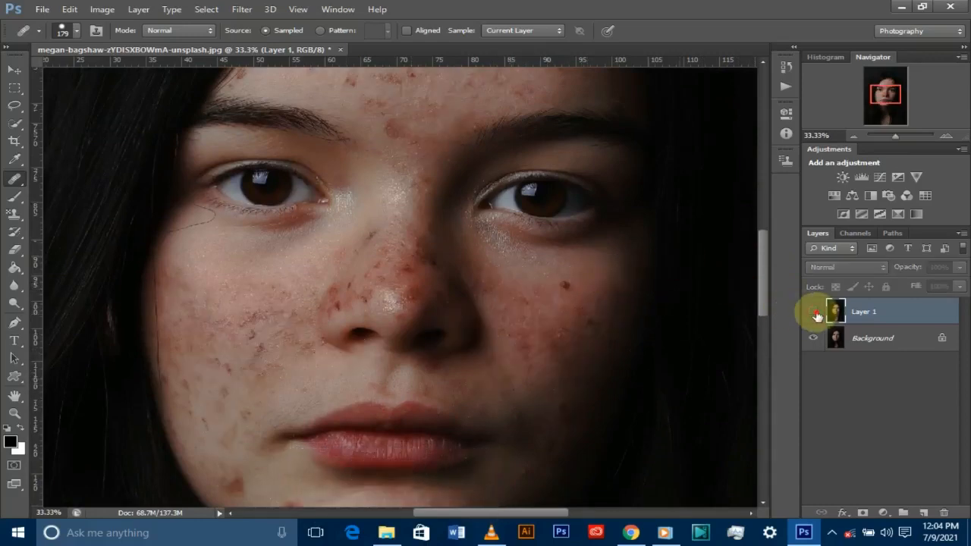
click(813, 312)
Step: Heal the marks on the lower shadowed cheek near the jaw and the faint spots across the brighter cheek
click(575, 381)
click(570, 347)
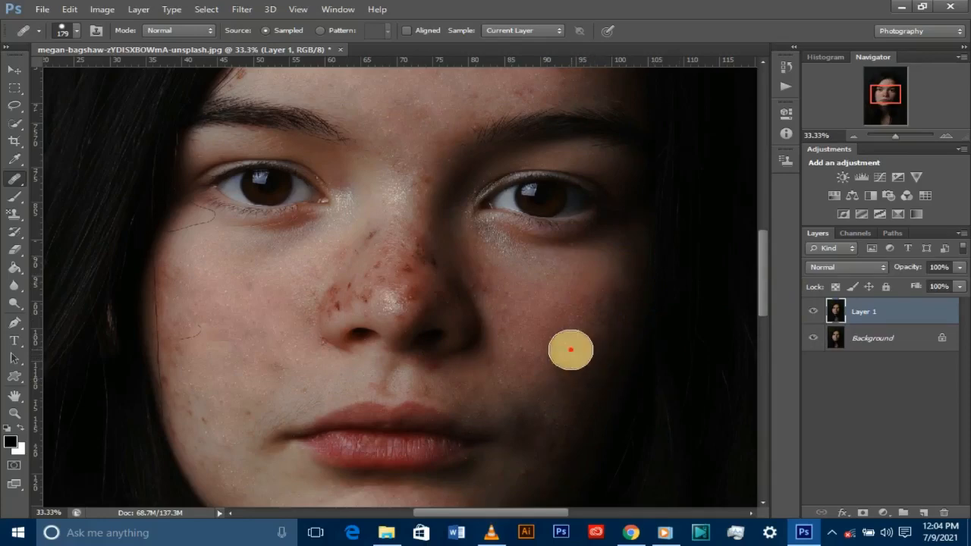
click(529, 470)
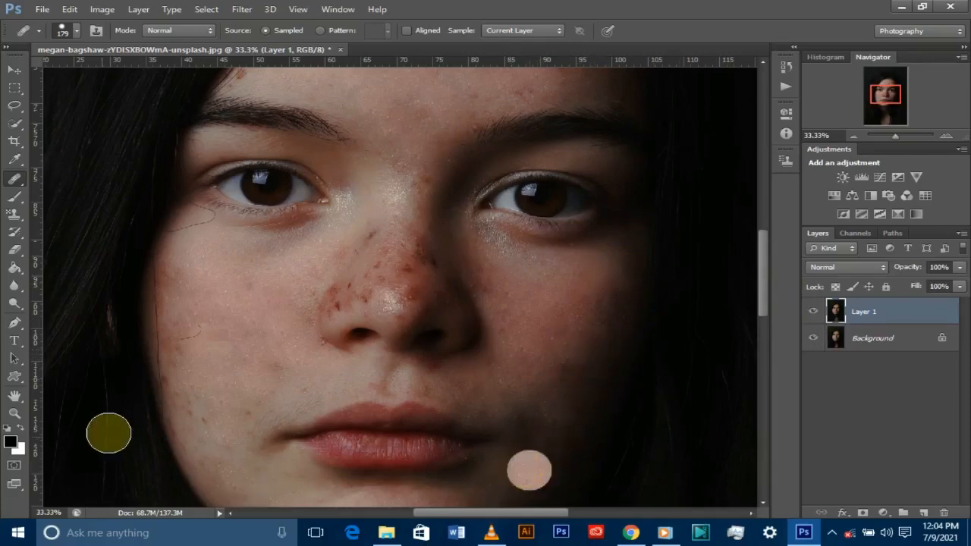
click(189, 395)
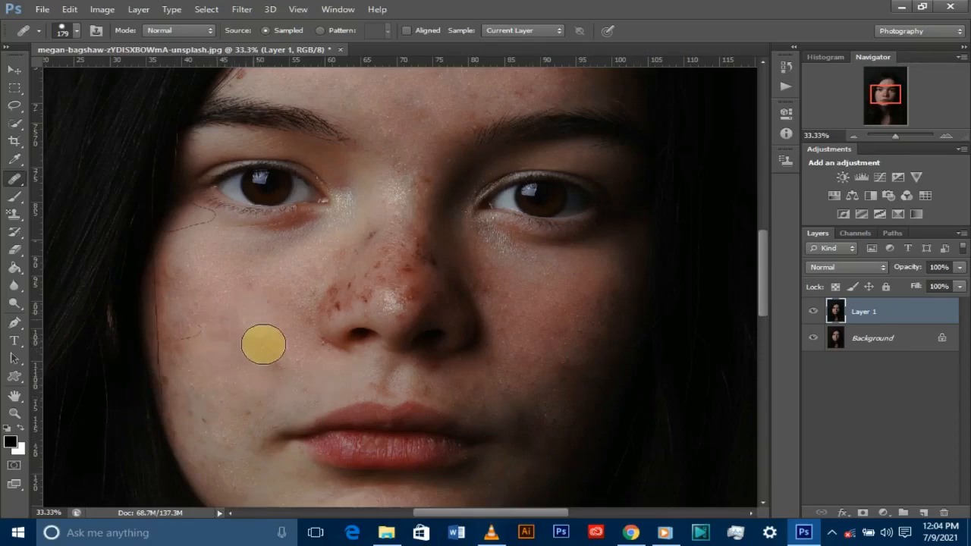
click(270, 362)
click(227, 343)
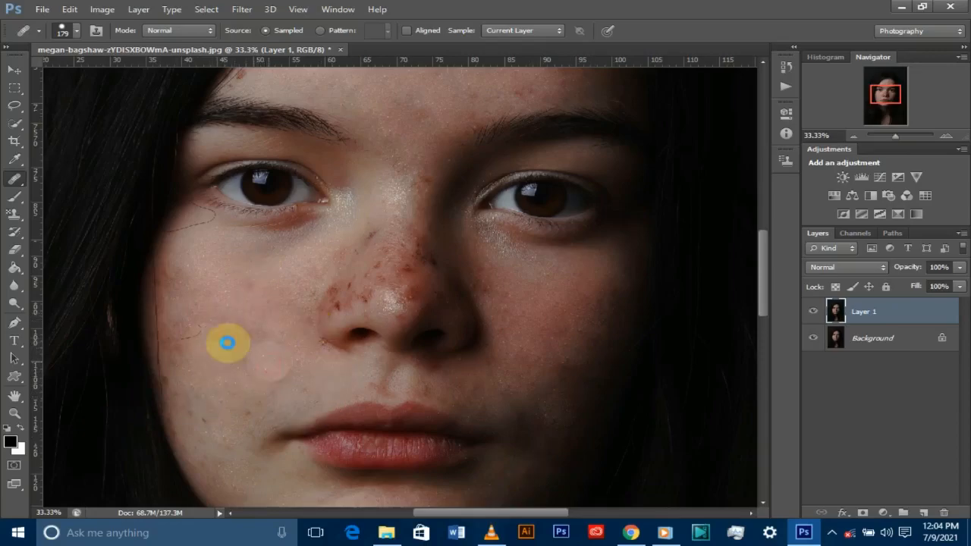
Step: Reduce the healing brush size to 43 px and heal the red spots on the nose tip and the brighter nostril wing
click(76, 30)
drag(75, 67, 54, 69)
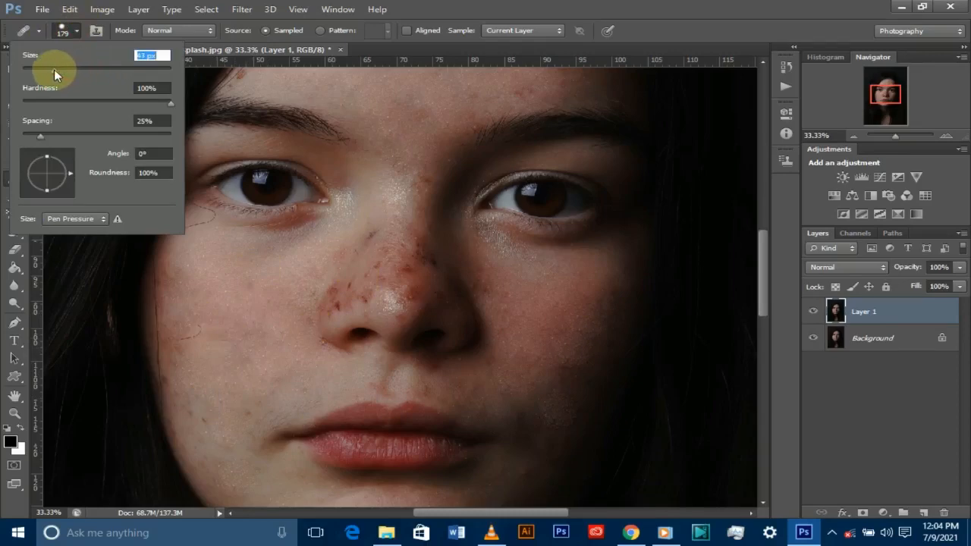
click(412, 271)
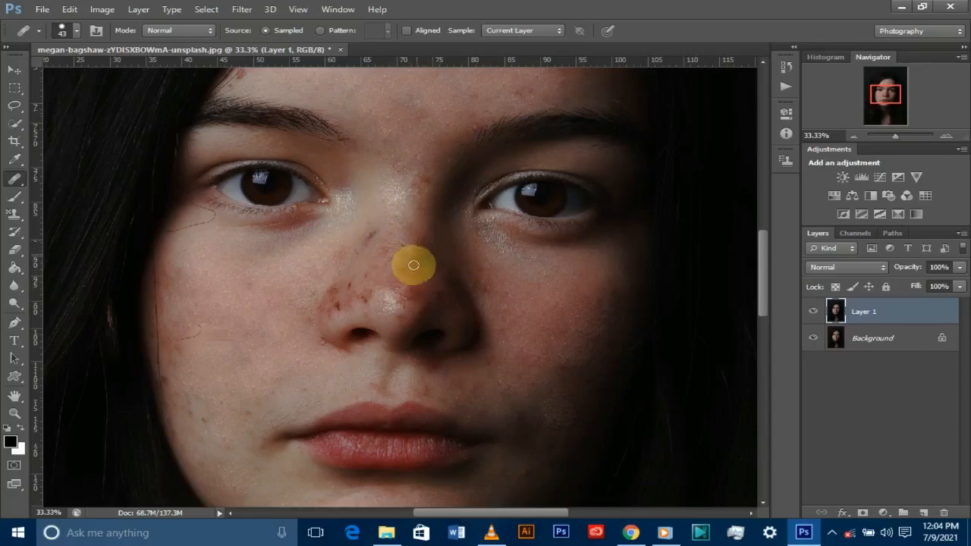
click(367, 291)
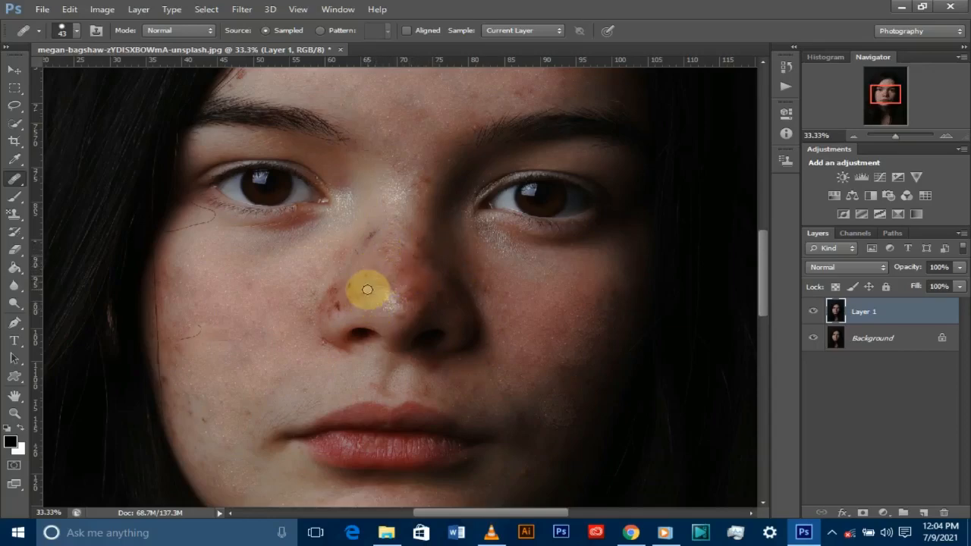
click(339, 306)
click(350, 285)
click(346, 298)
click(332, 292)
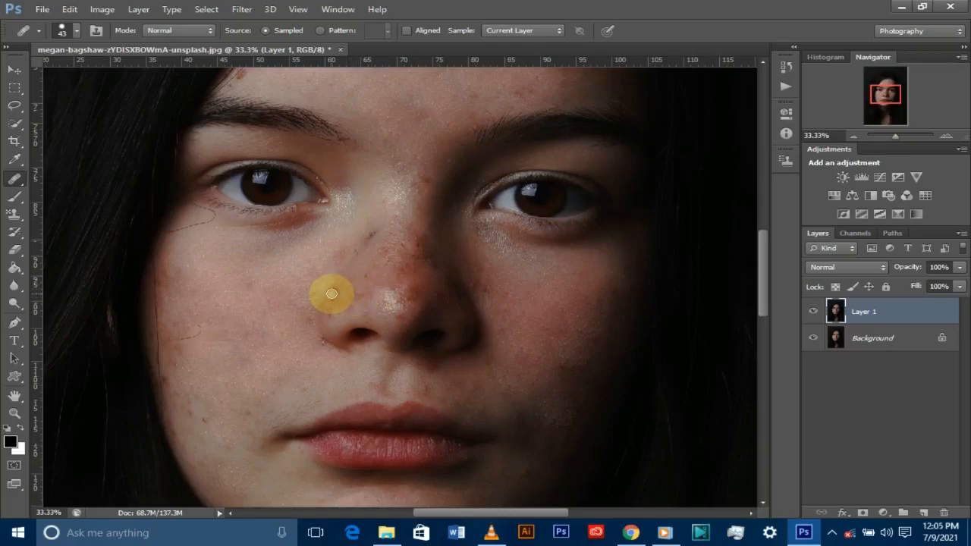
Step: Heal the red spots on the nose tip and along the shadowed edge of the lower nose bridge
click(420, 291)
click(409, 301)
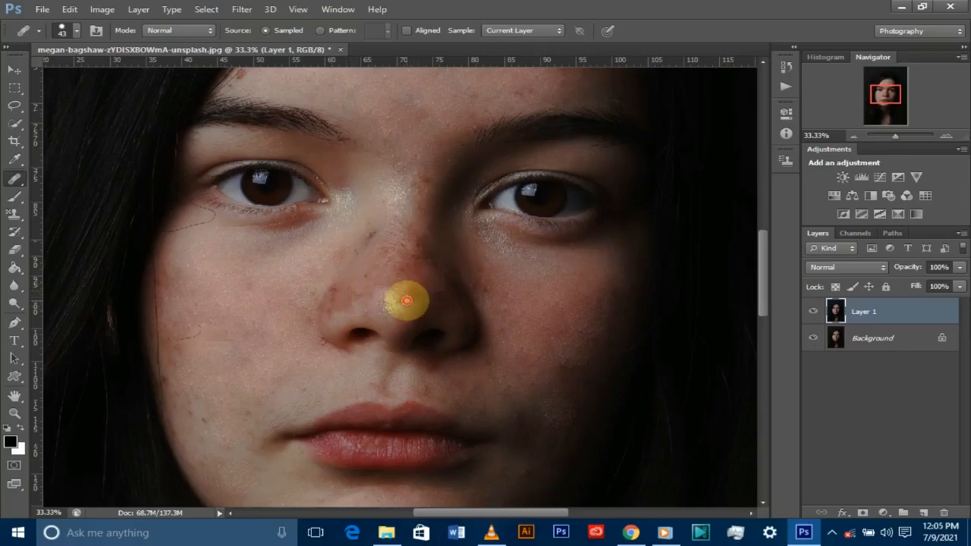
click(413, 294)
click(417, 260)
click(420, 243)
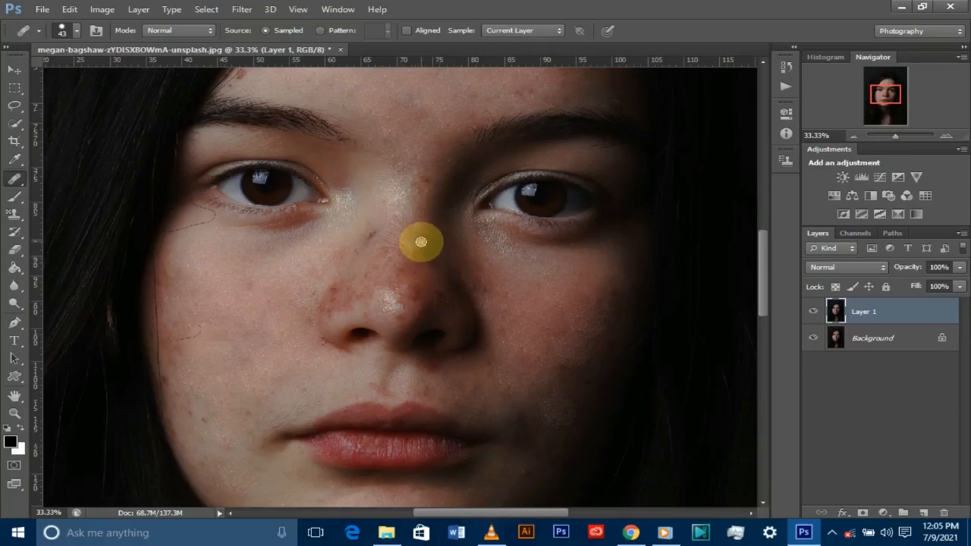
click(418, 245)
click(429, 265)
Step: Heal the remaining redness around the highlight on the nose tip
click(408, 277)
click(404, 271)
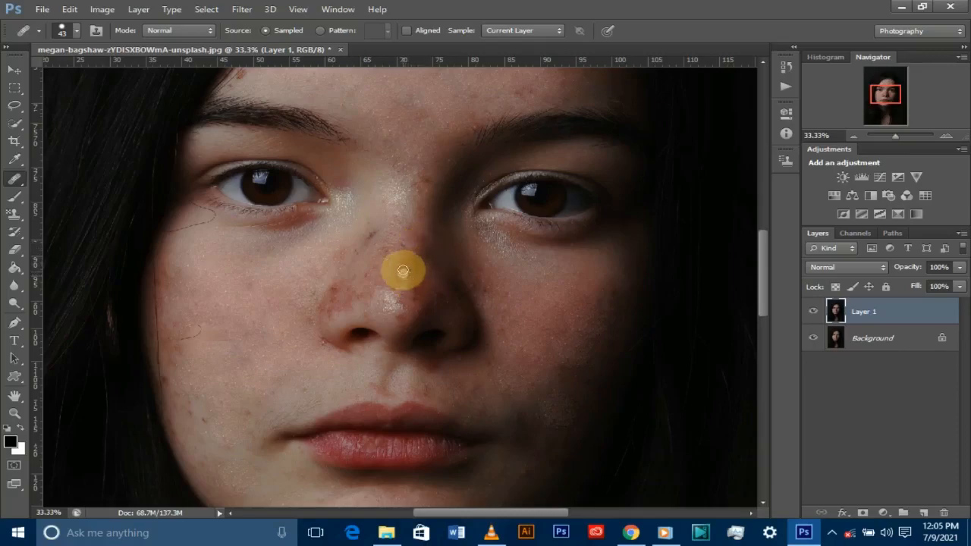
click(399, 315)
click(422, 283)
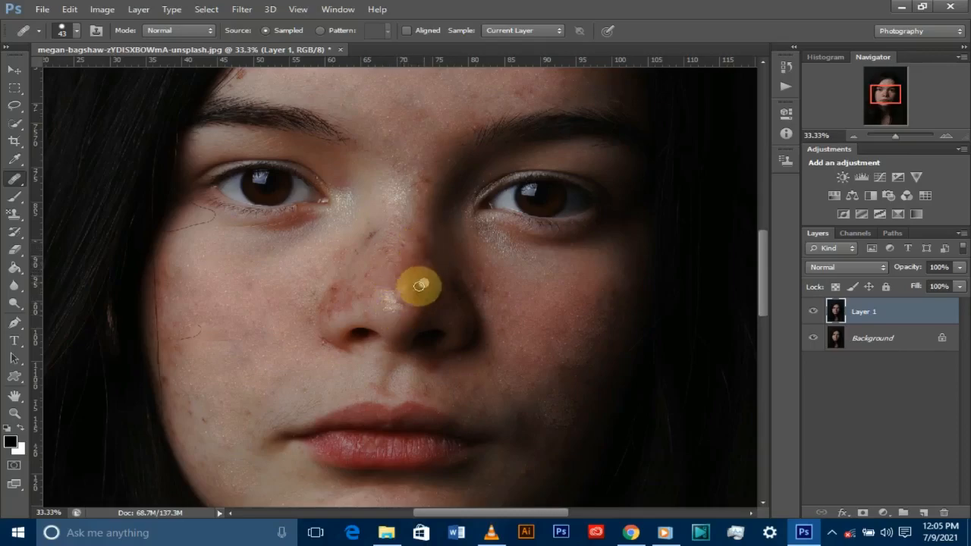
click(415, 294)
Step: Heal the red spots on the upper nose bridge between the eyes
click(431, 161)
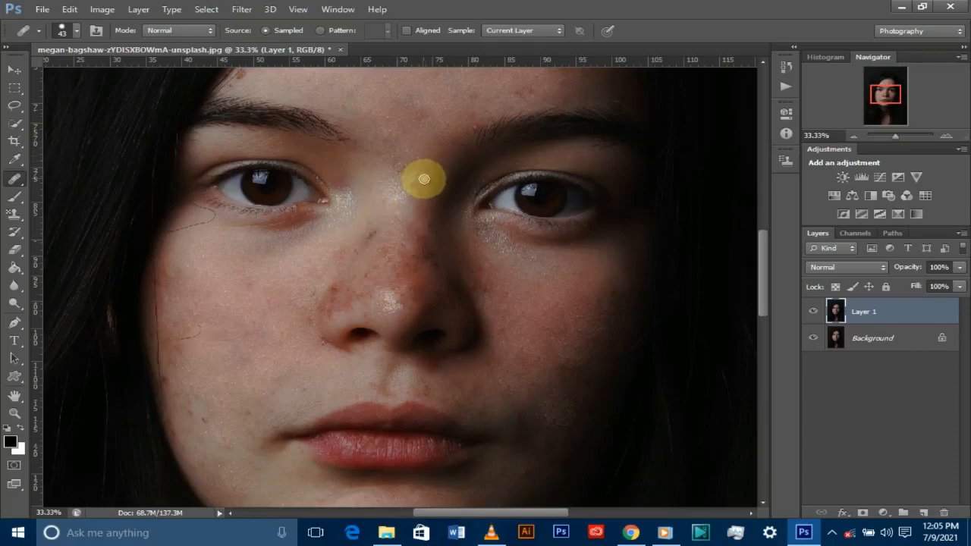
click(429, 186)
click(423, 238)
click(434, 187)
click(428, 181)
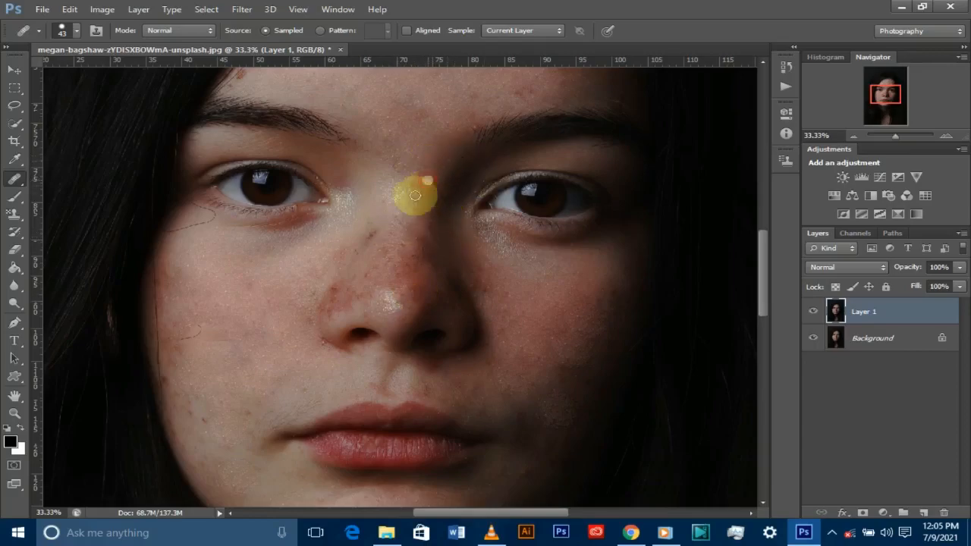
click(391, 159)
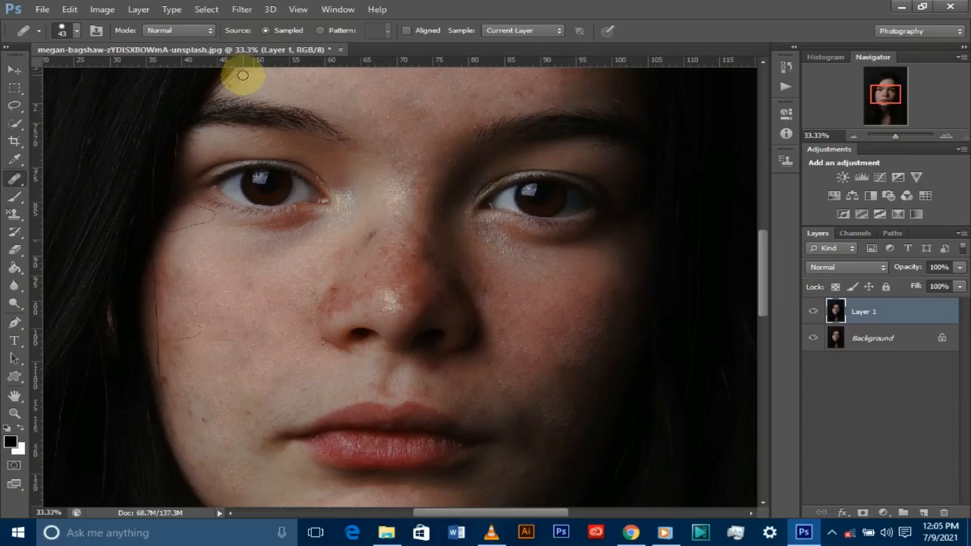
Step: Heal the dark mark on the brighter side of the nose bridge and touch up the nose tip at 50% zoom
click(485, 291)
click(404, 306)
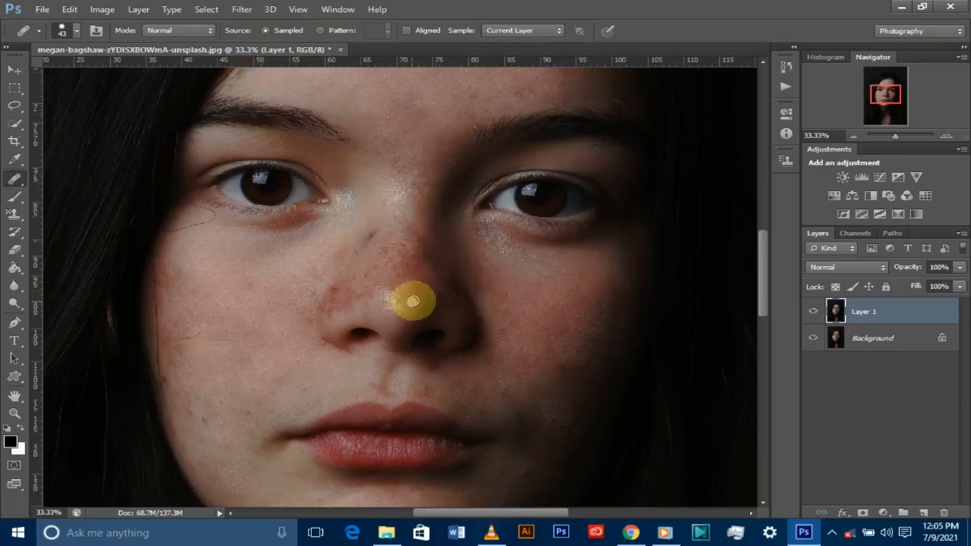
key(ctrl+plus)
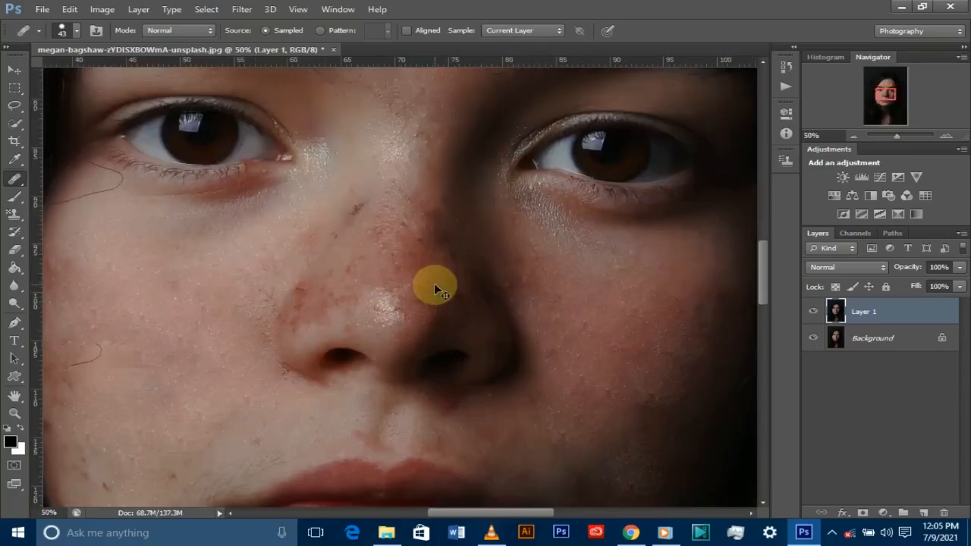
click(354, 209)
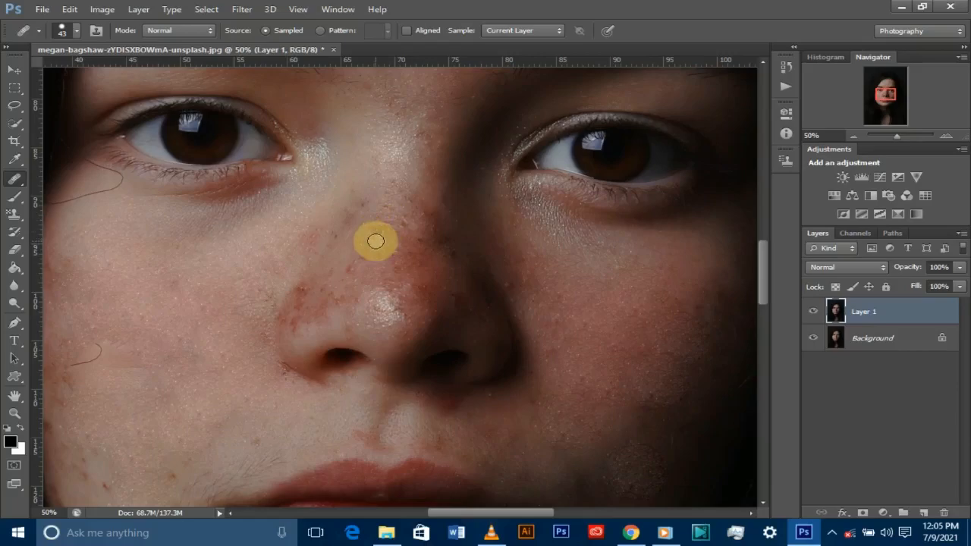
click(424, 291)
click(402, 262)
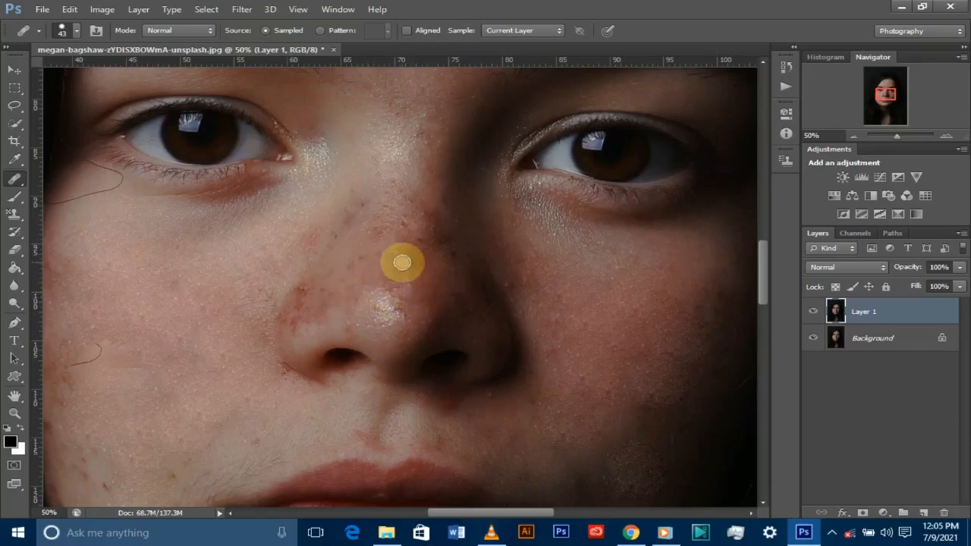
Step: Heal the spots along the shadowed side of the nose just above the tip
click(458, 268)
click(445, 252)
click(416, 238)
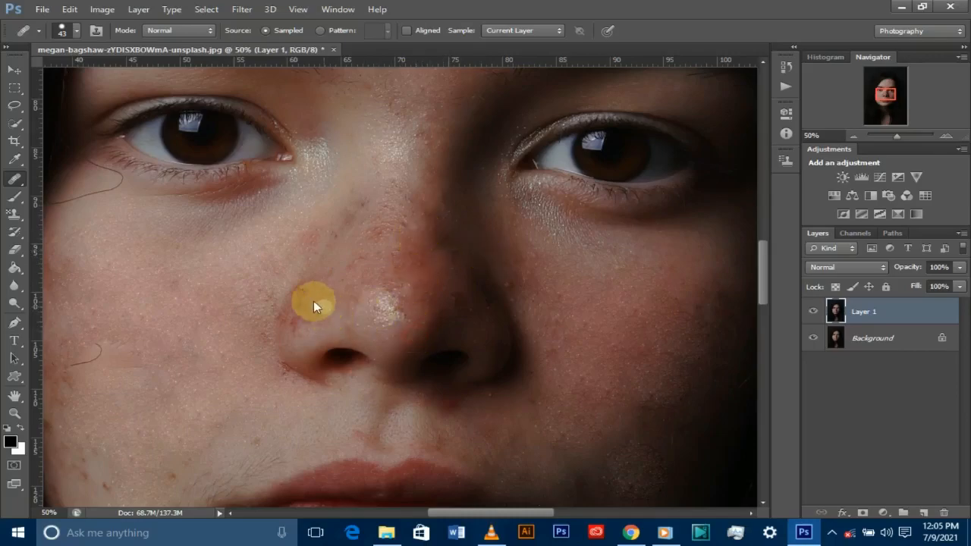
Step: Heal the red spot on the outer edge of the nostril on the lit side of the nose
click(297, 315)
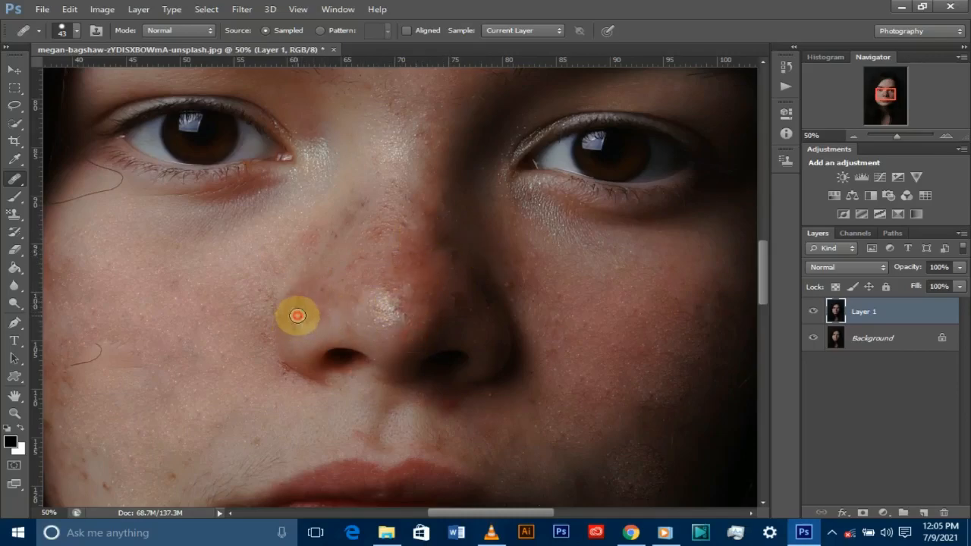
Step: Compare the whole portrait before and after retouching by toggling the visibility of Layer 1, leaving it visible
key(ctrl+minus)
key(ctrl+minus)
key(ctrl+minus)
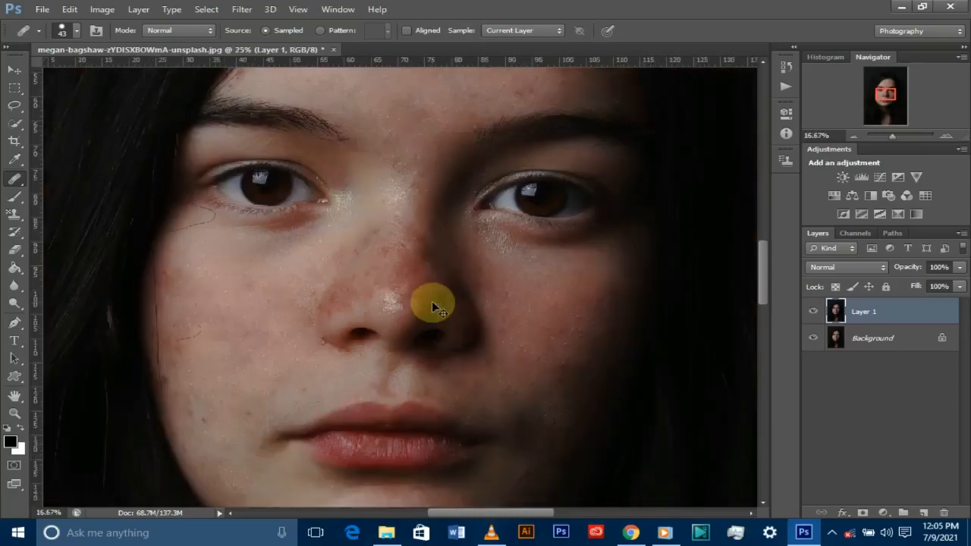
key(ctrl+minus)
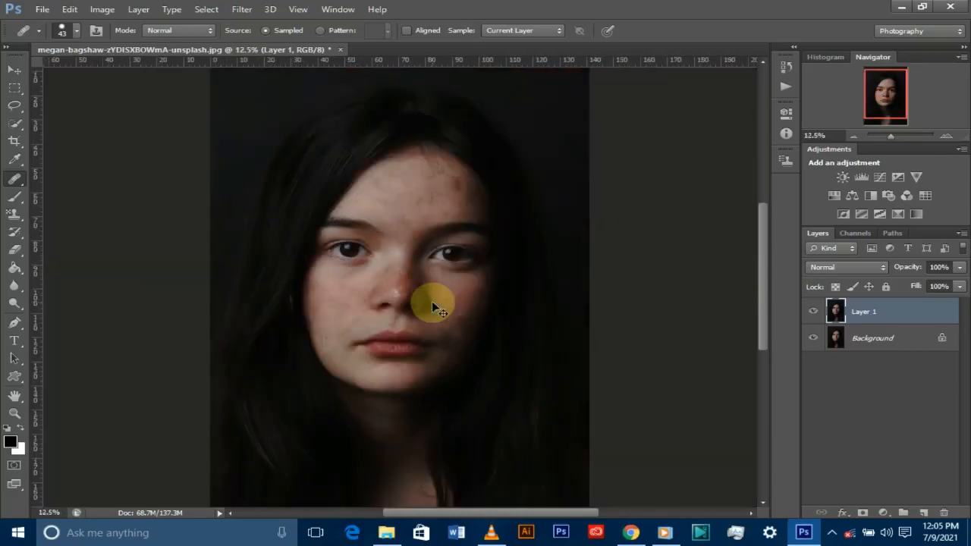
click(813, 311)
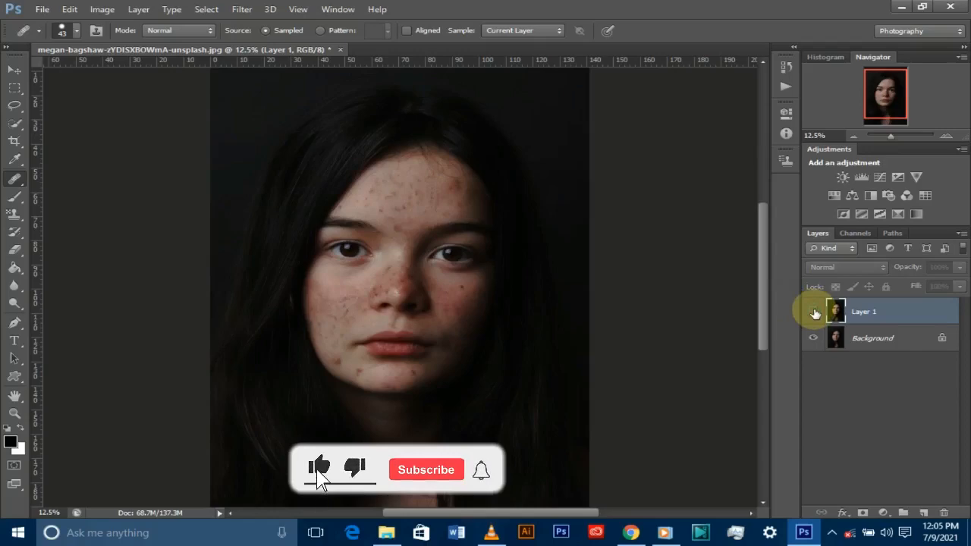
click(813, 311)
click(813, 311)
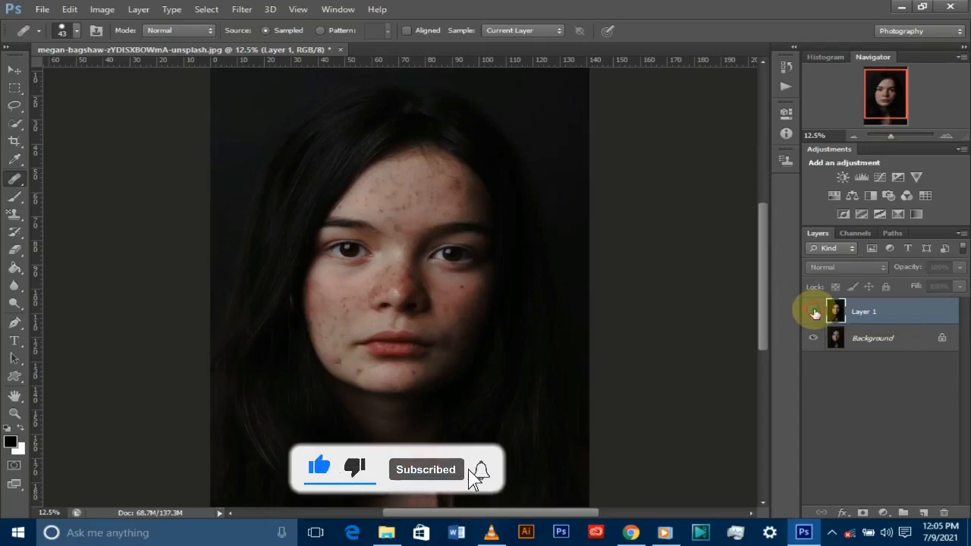
click(813, 311)
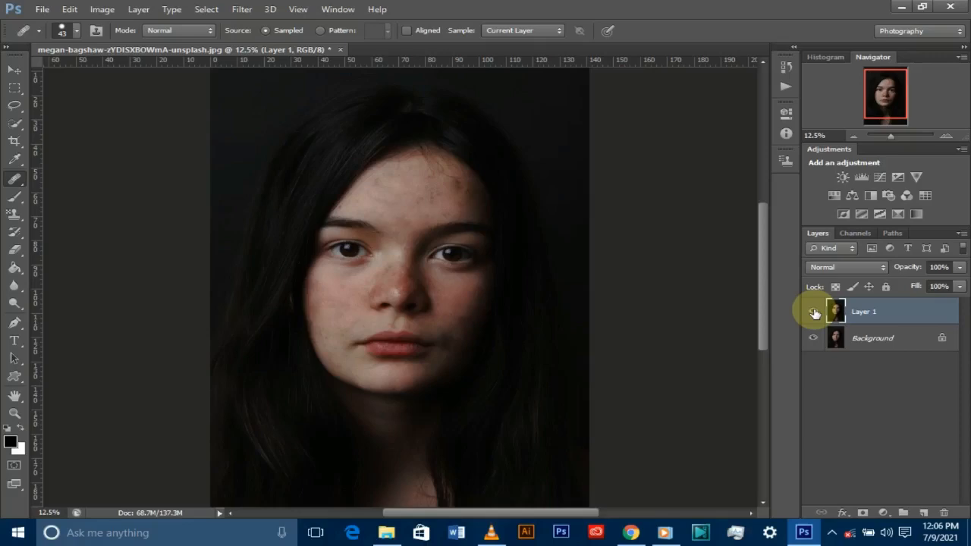
click(814, 314)
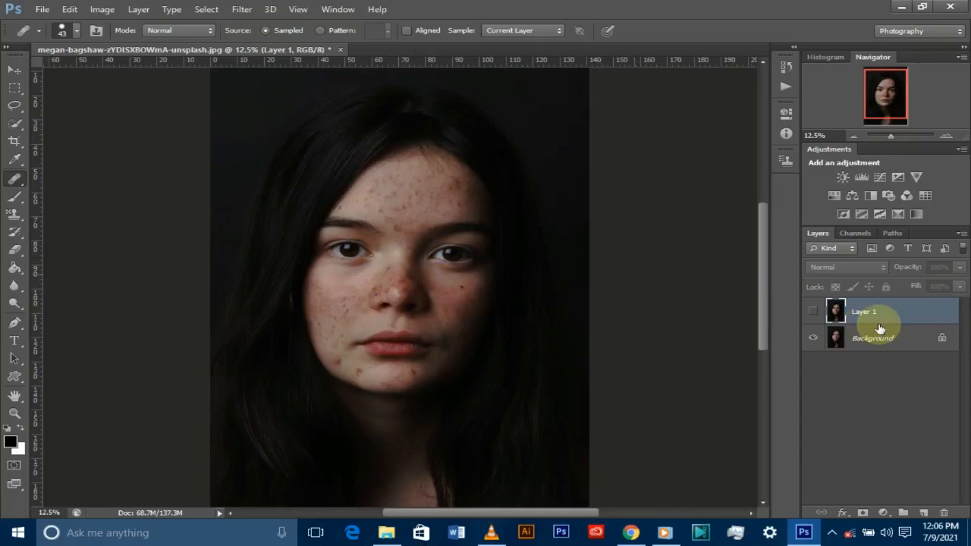
click(812, 313)
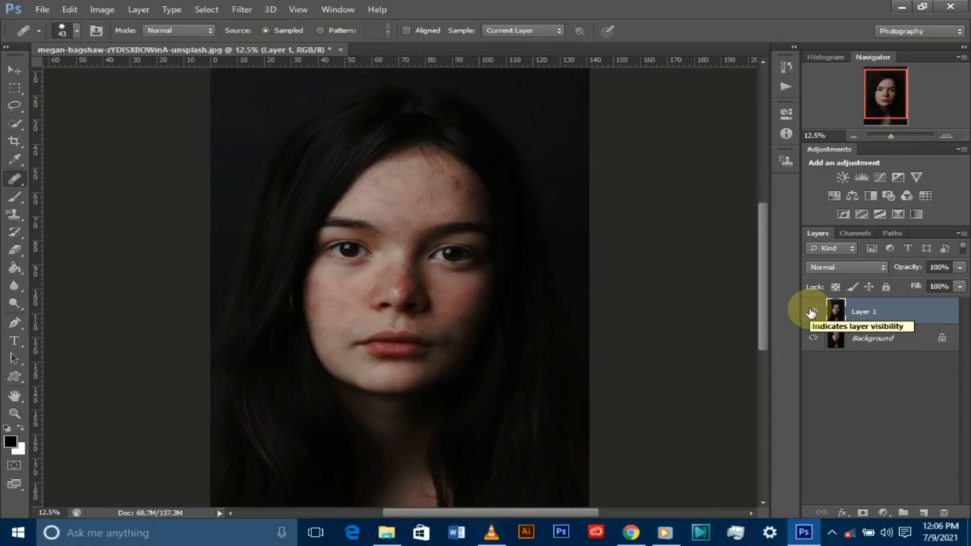
Step: Rename Layer 1 as "retouched" and duplicate it
double_click(865, 311)
key(BackSpace)
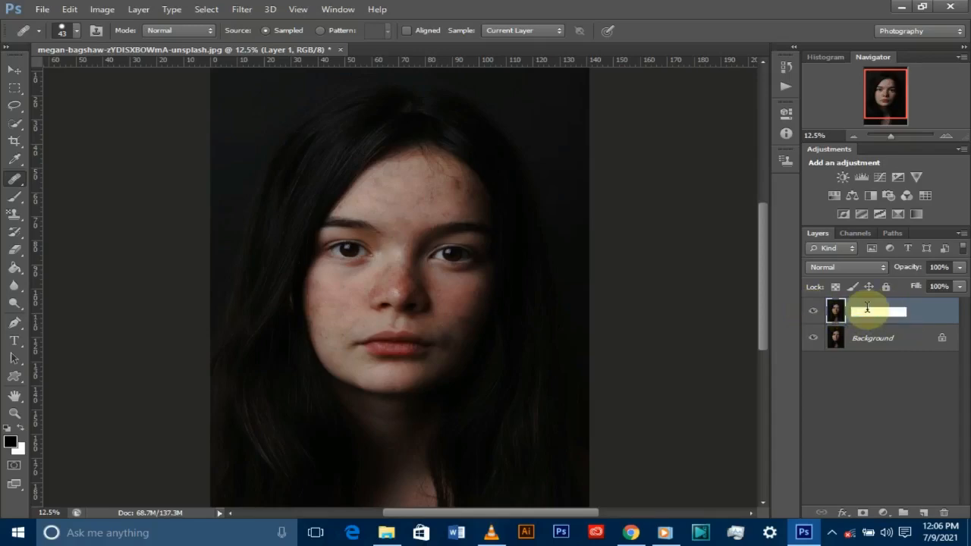
text(retouched)
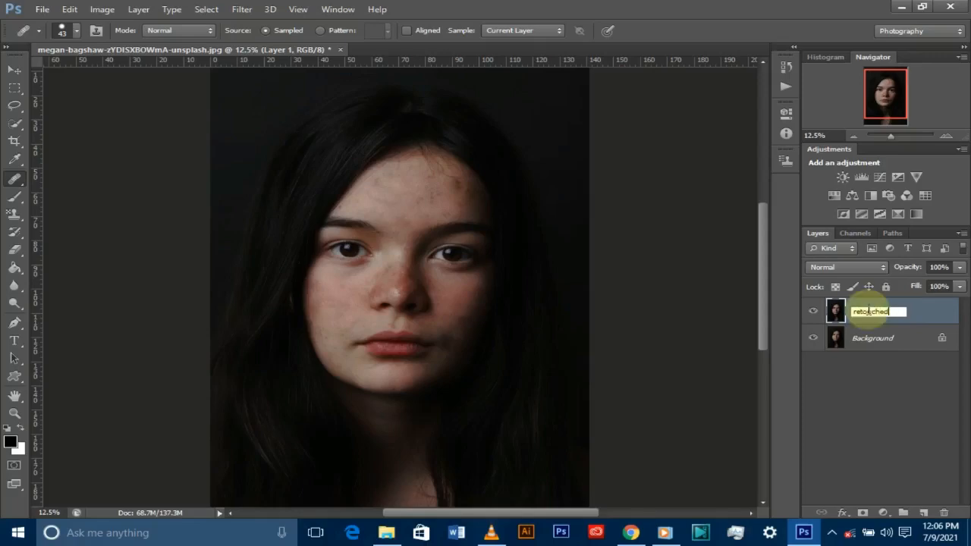
key(Return)
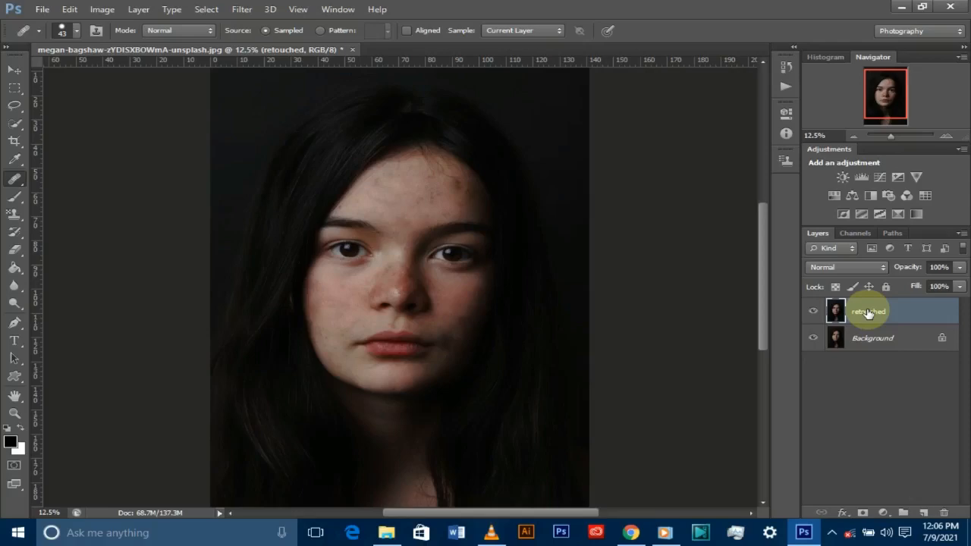
key(ctrl+j)
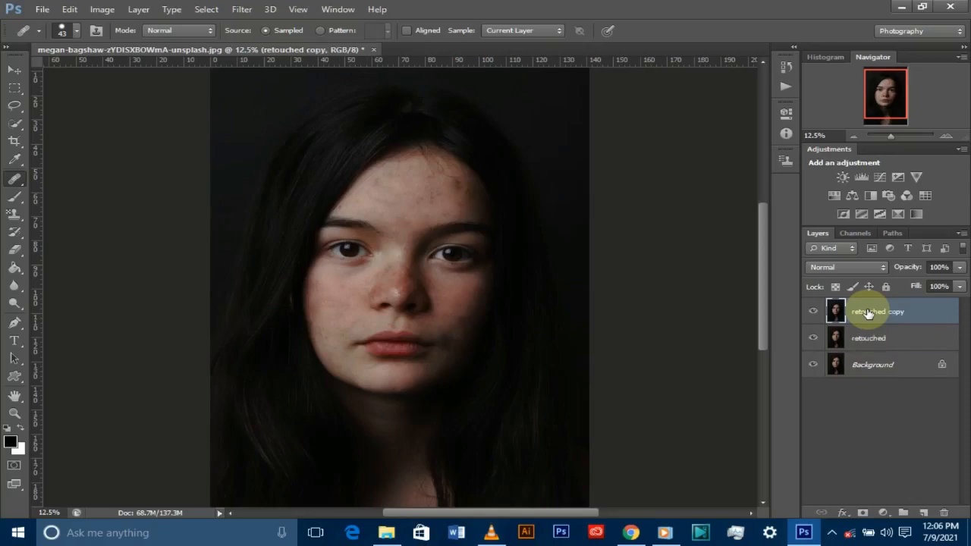
Step: Hide the retouched and Background layers, and delete the Background layer
click(813, 337)
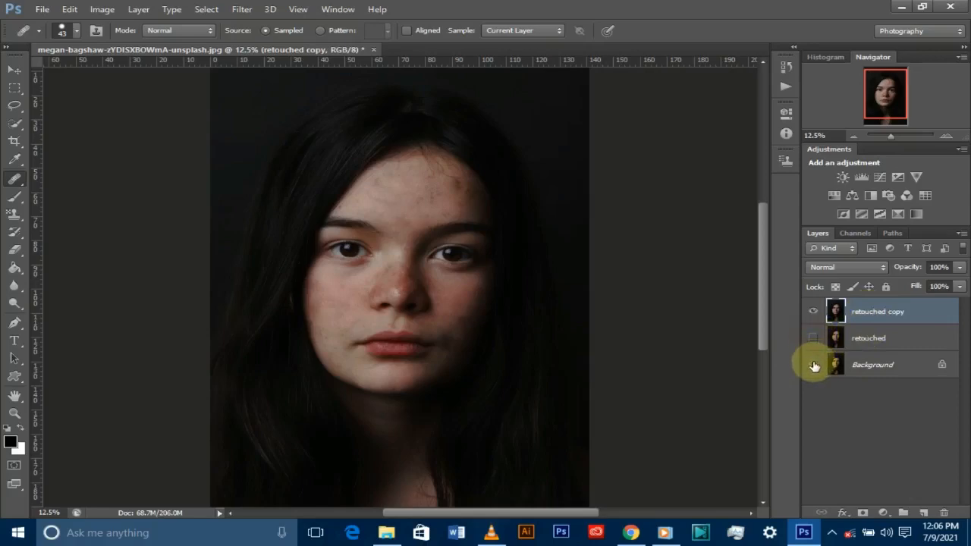
click(812, 365)
click(872, 367)
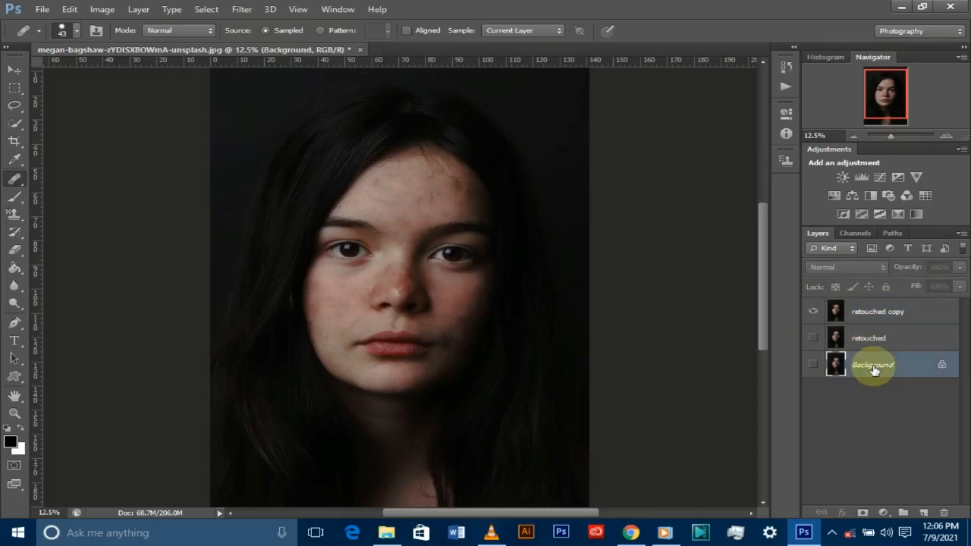
key(Delete)
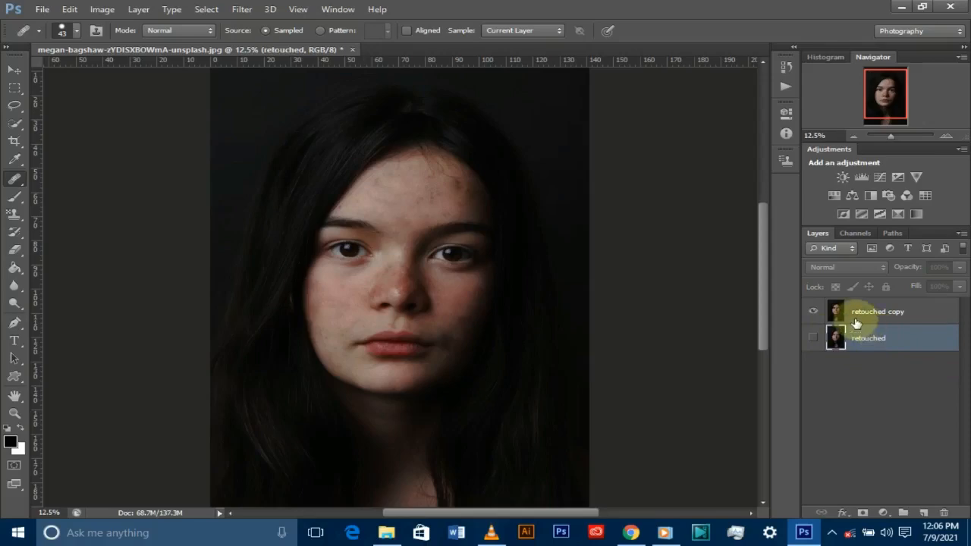
Step: Duplicate the retouched copy layer and name the new duplicate "high frequency"
click(888, 315)
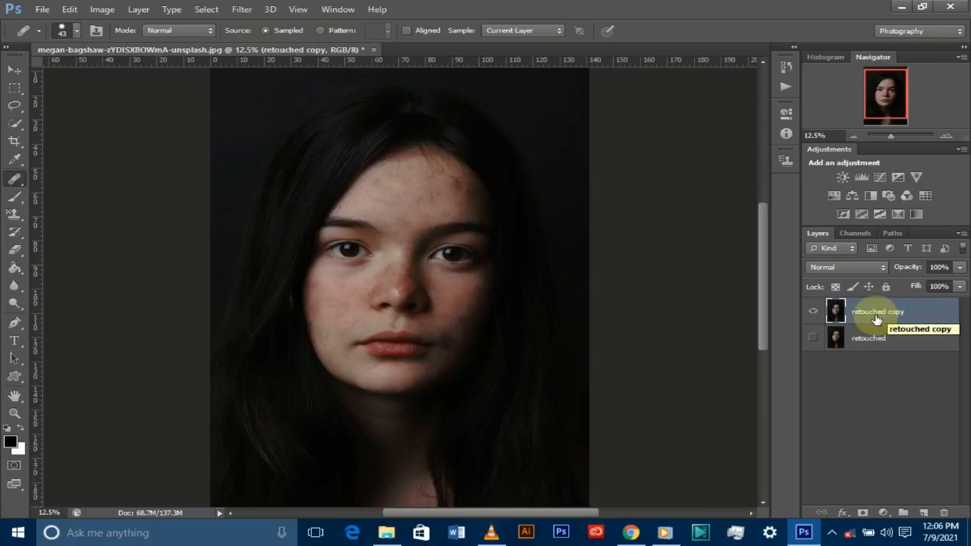
key(ctrl+j)
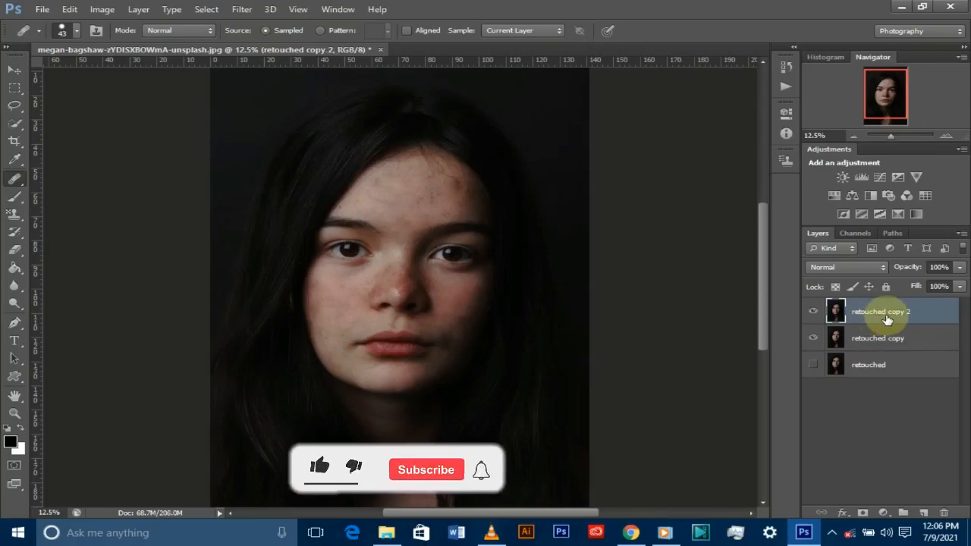
double_click(885, 310)
text(h)
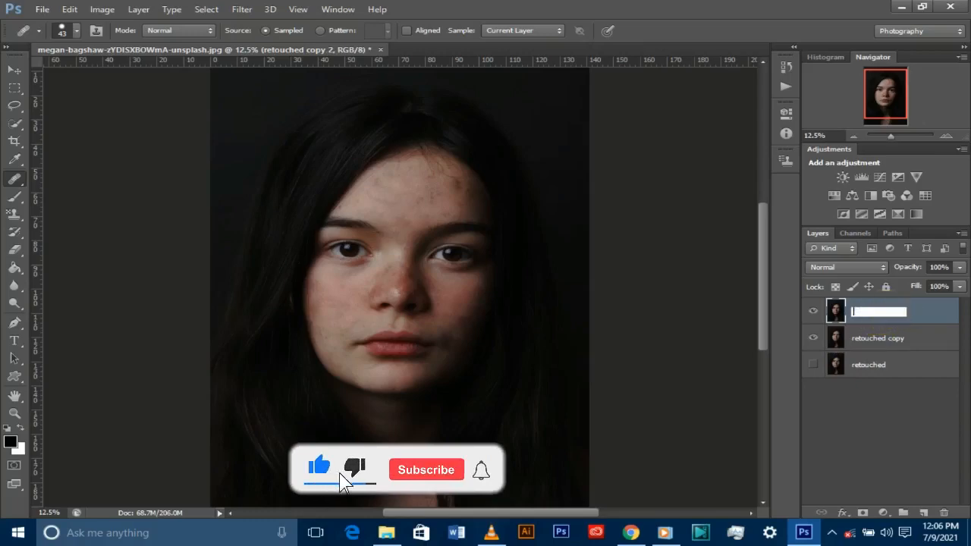
text(igh )
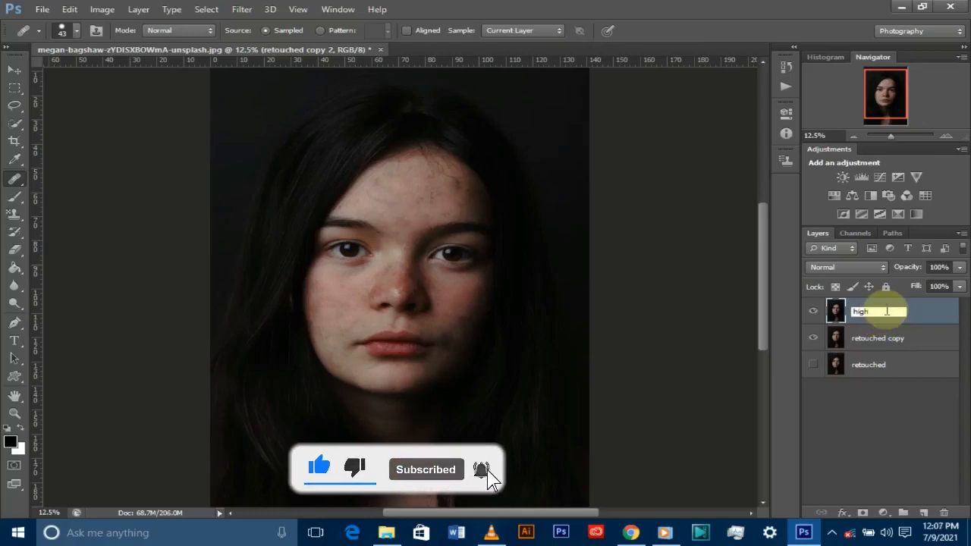
text(fre)
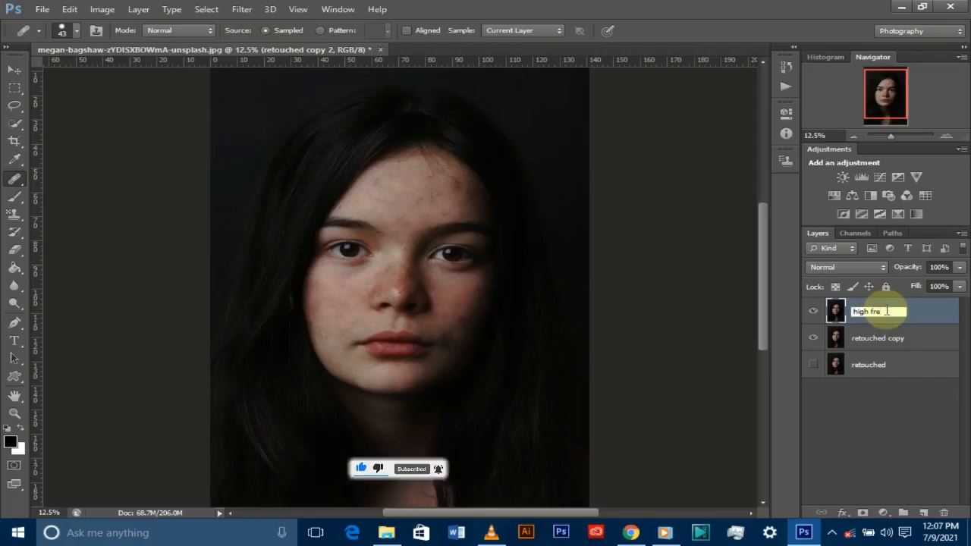
text(quency)
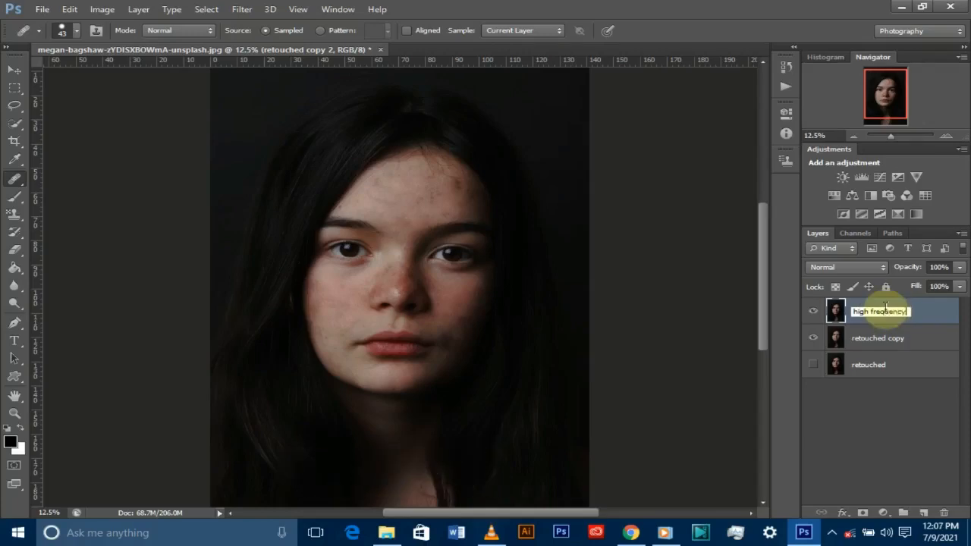
key(Return)
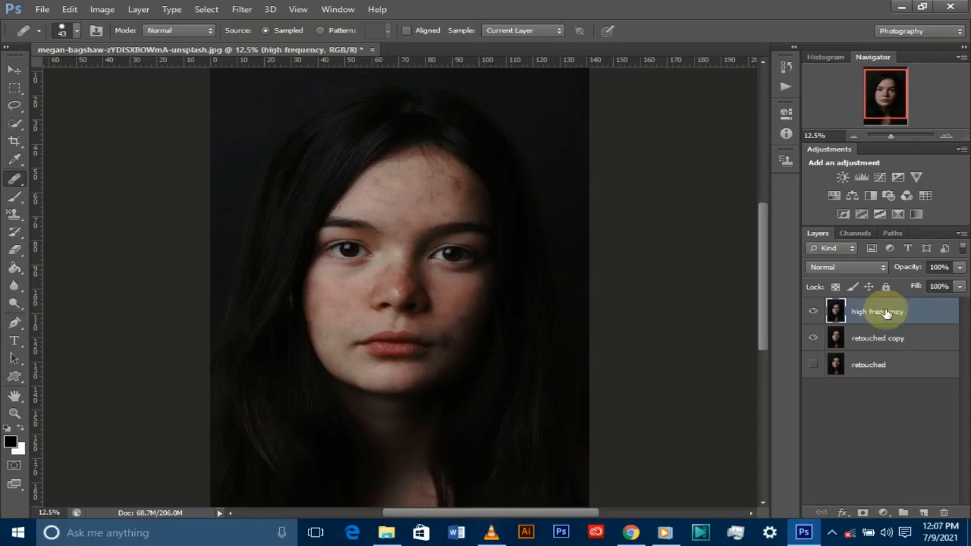
Step: Set the high frequency layer's blend mode to Vivid Light and invert its colors
click(872, 267)
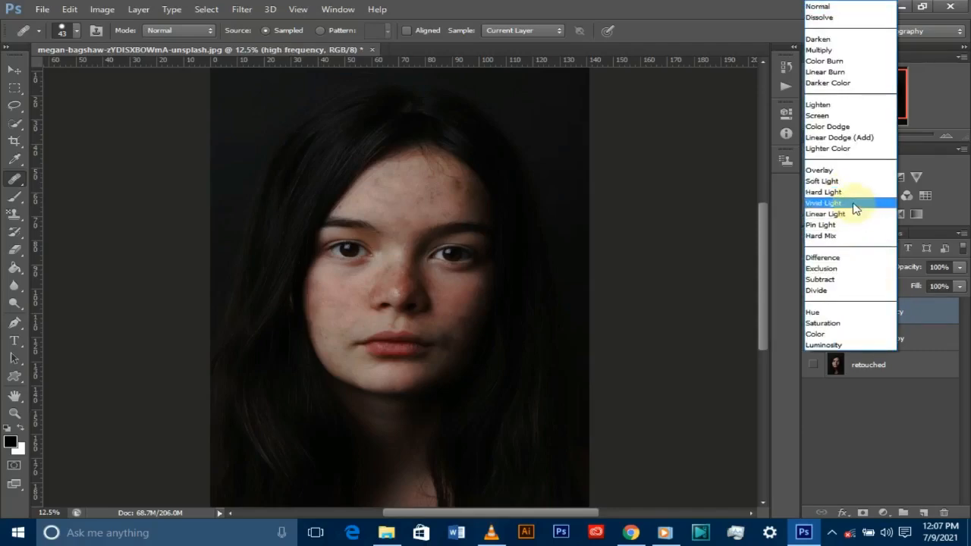
click(823, 202)
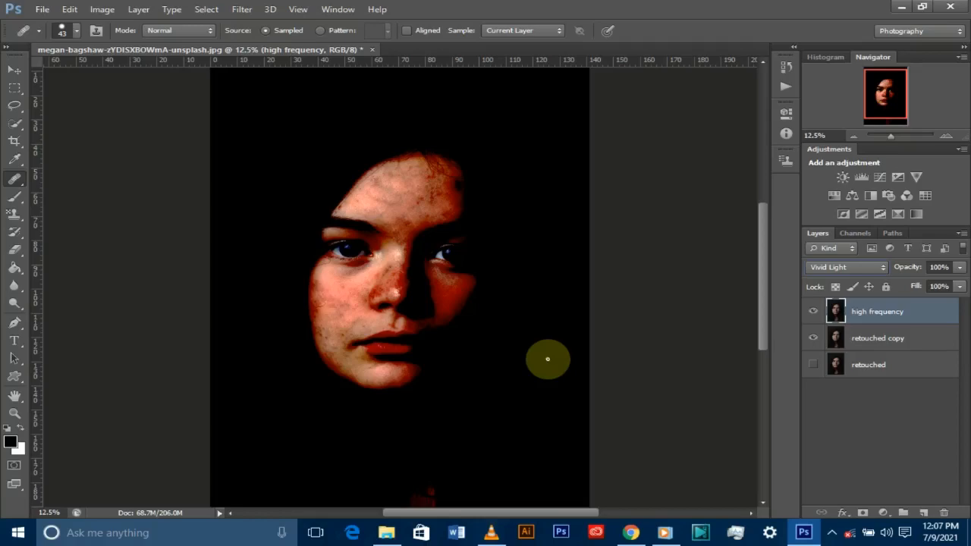
key(ctrl+i)
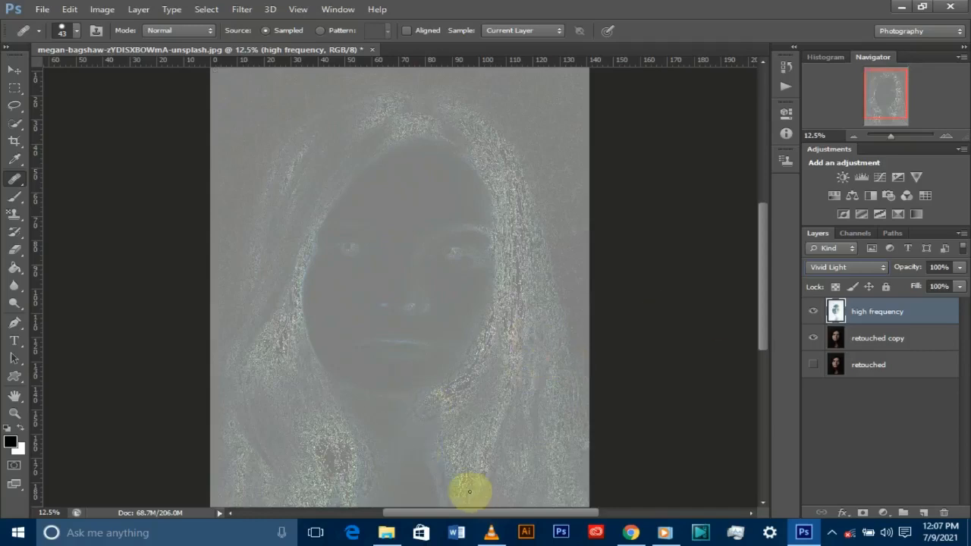
Step: Apply a Gaussian Blur with a radius of about 17 pixels to the high frequency layer
mouse_move(462, 514)
mouse_down()
mouse_move(433, 510)
mouse_move(472, 509)
mouse_up()
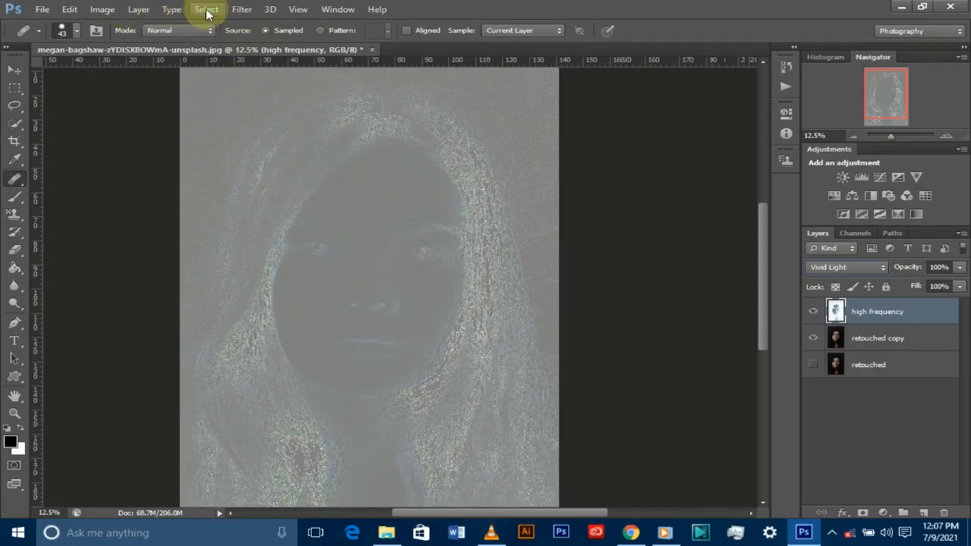
click(240, 9)
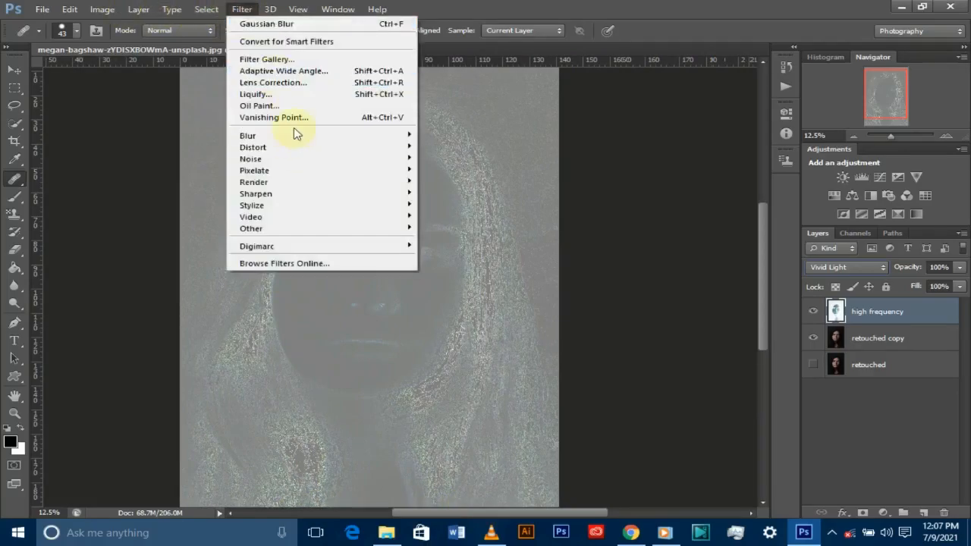
mouse_move(309, 137)
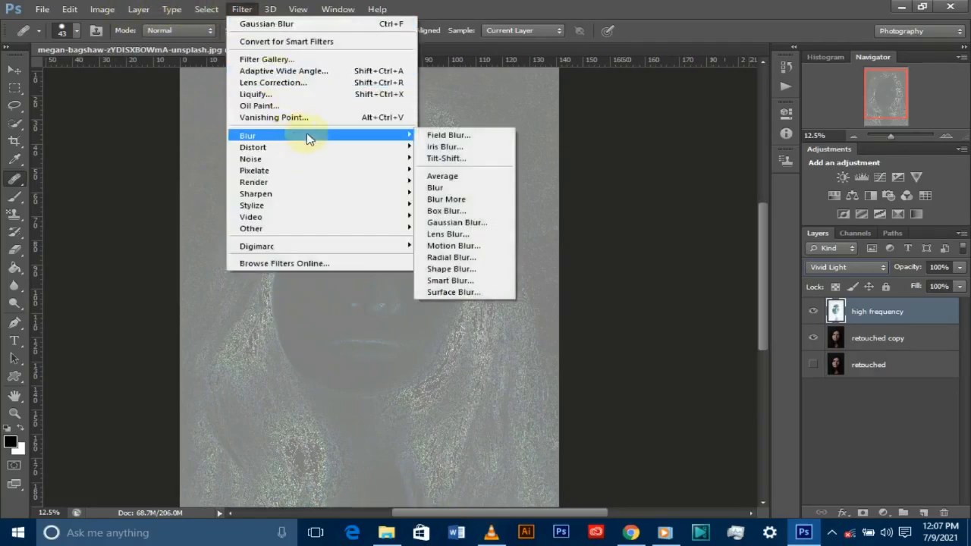
click(463, 222)
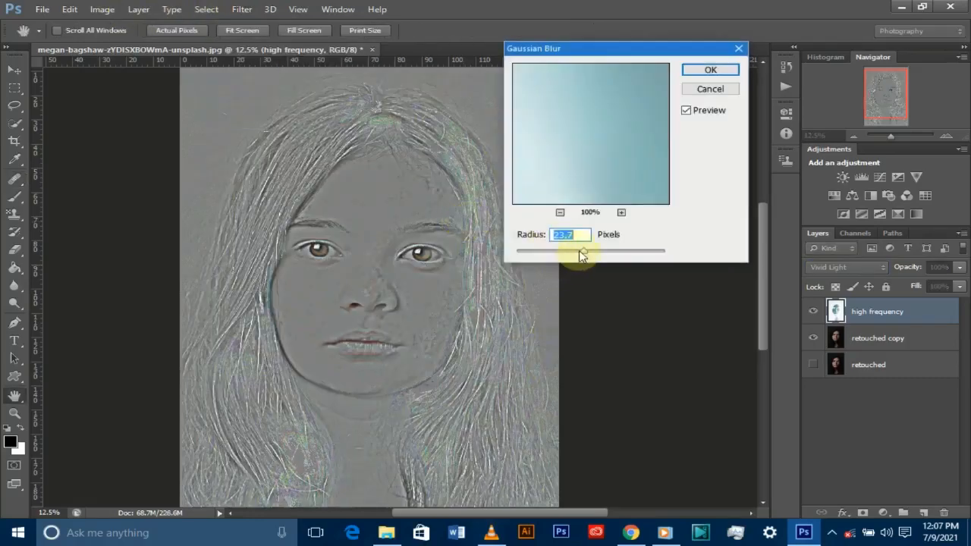
drag(585, 255, 581, 257)
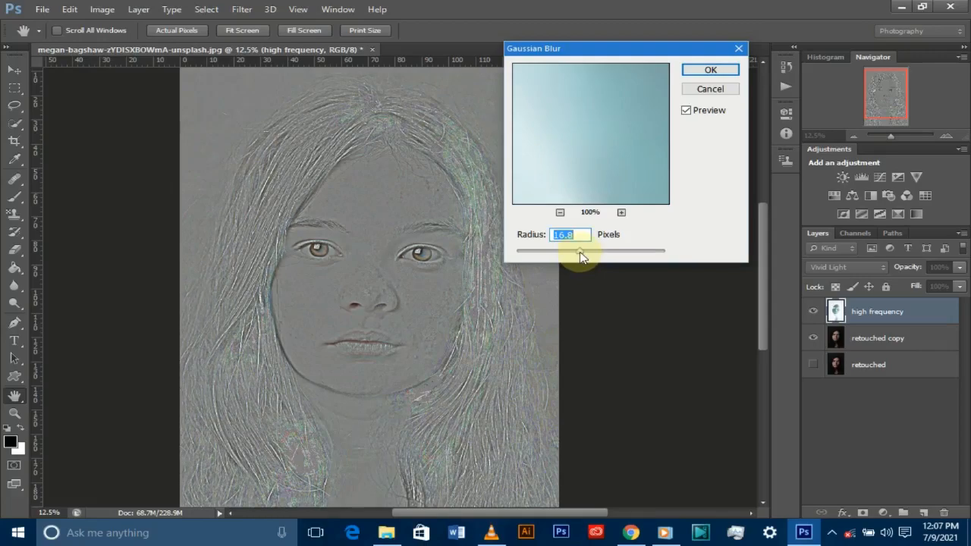
drag(581, 256, 582, 256)
click(706, 71)
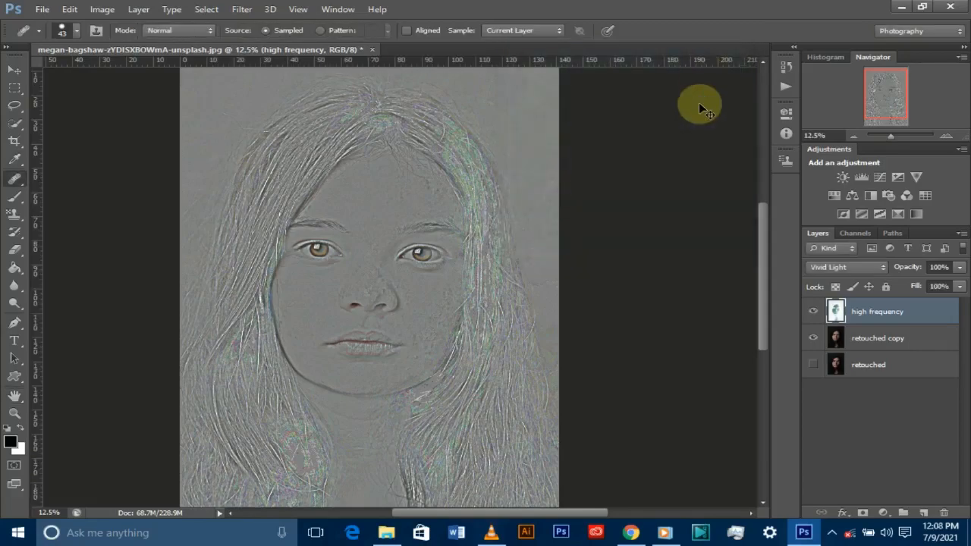
key(ctrl+minus)
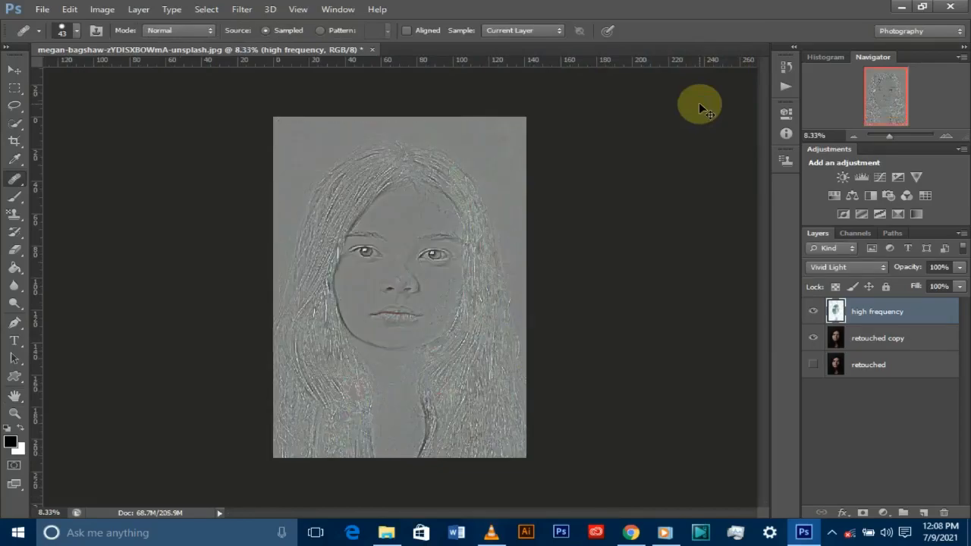
key(ctrl+plus)
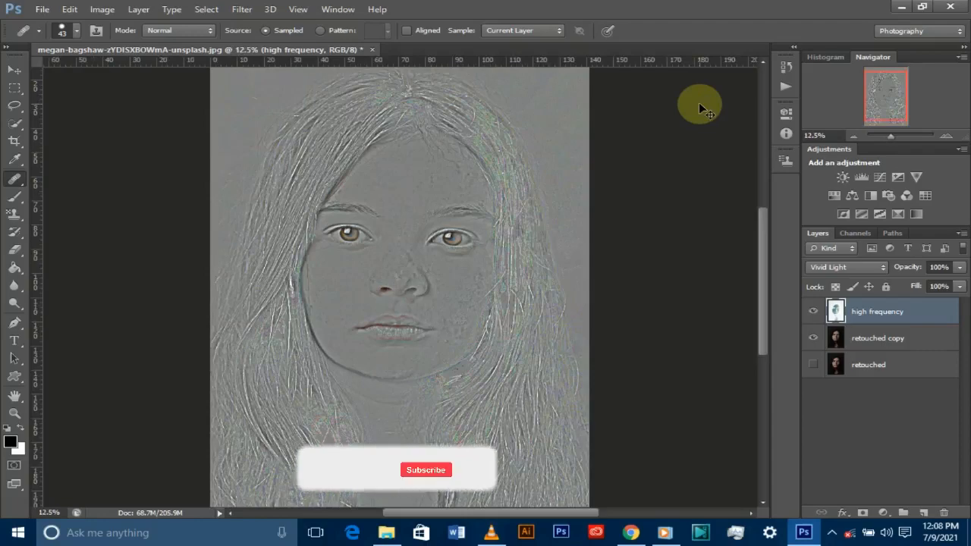
key(ctrl+minus)
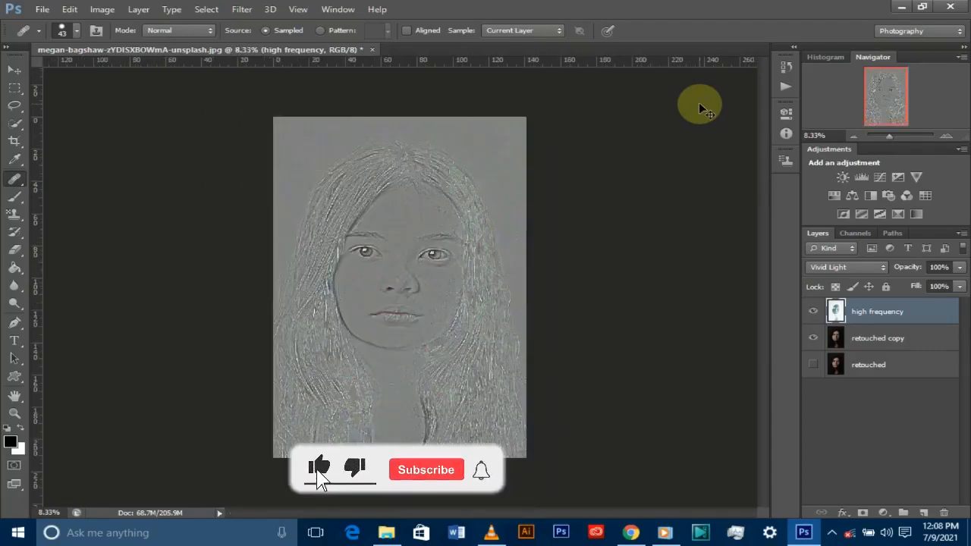
key(ctrl+plus)
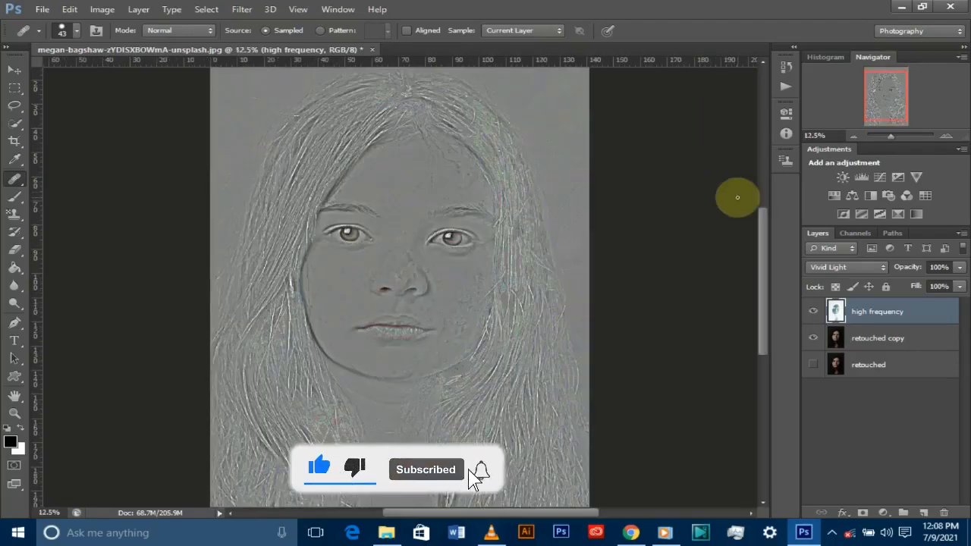
Step: Merge the high frequency layer with the retouched copy layer
shift+click(873, 337)
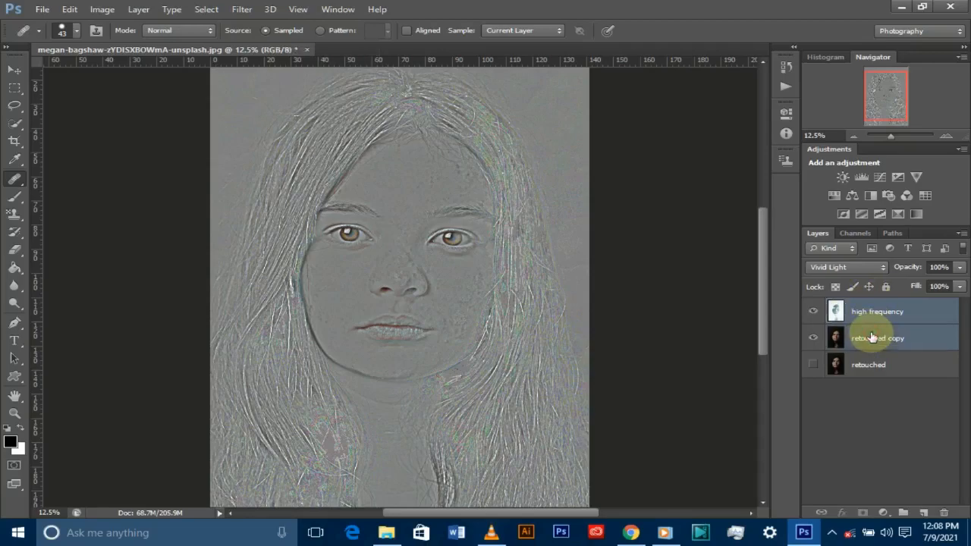
right_click(871, 338)
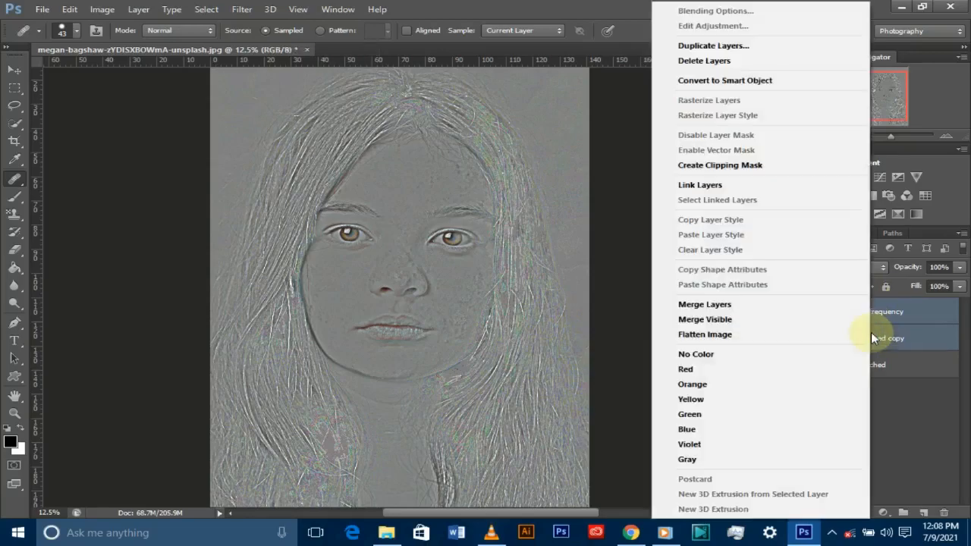
click(761, 307)
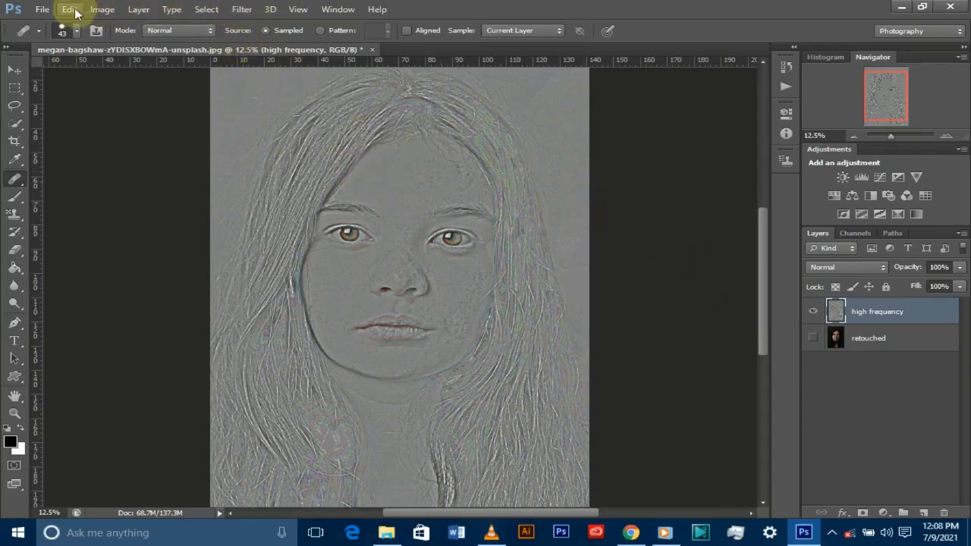
Step: Desaturate the merged high frequency layer with a Hue/Saturation adjustment, setting Saturation to -100
click(99, 11)
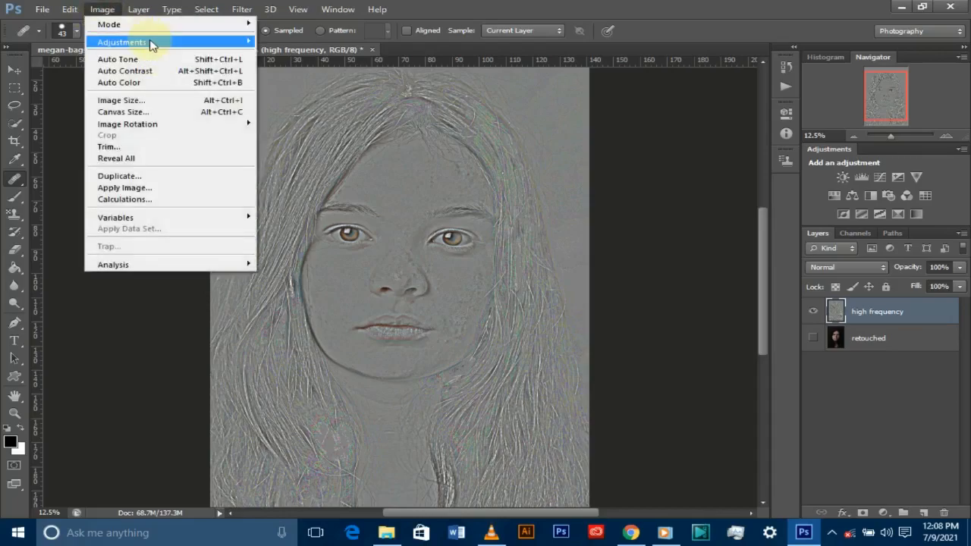
mouse_move(158, 42)
click(325, 107)
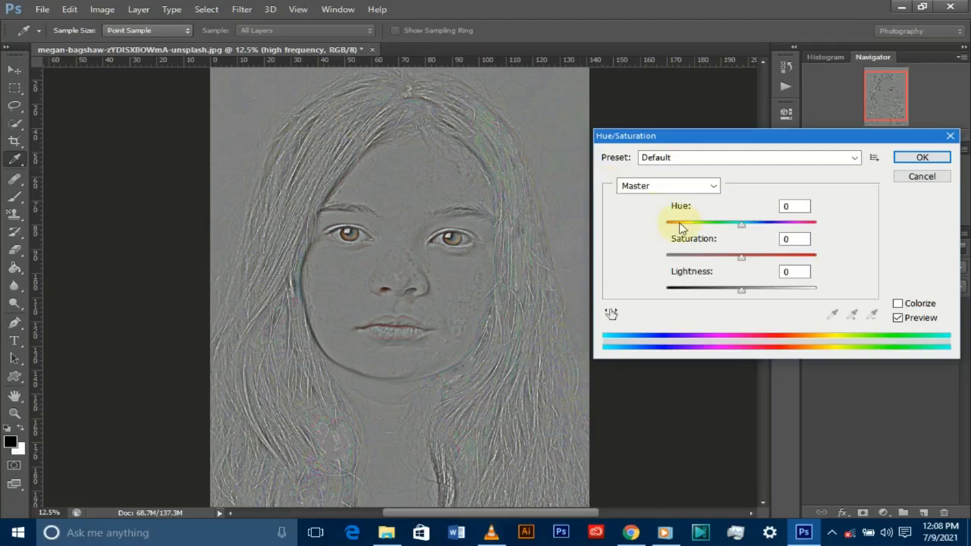
drag(743, 263, 666, 262)
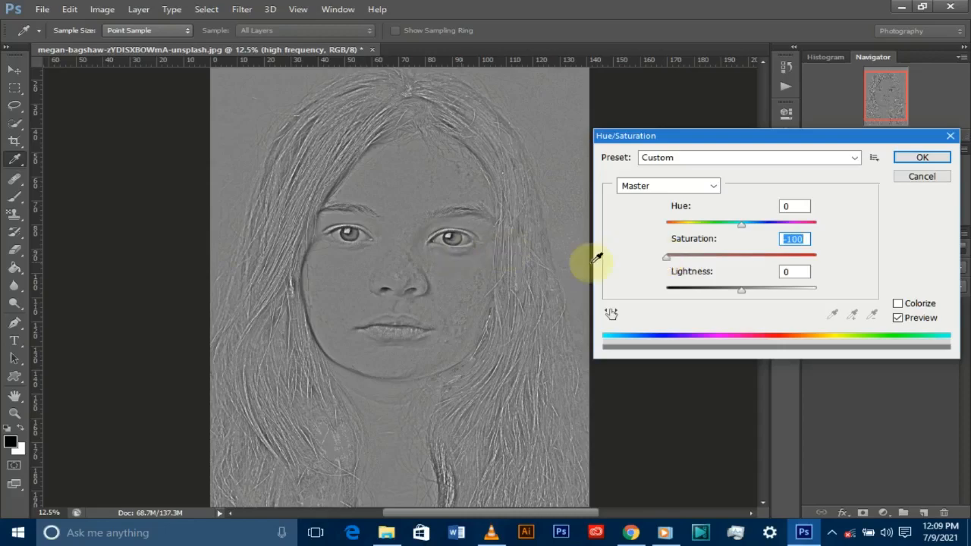
drag(697, 256, 657, 260)
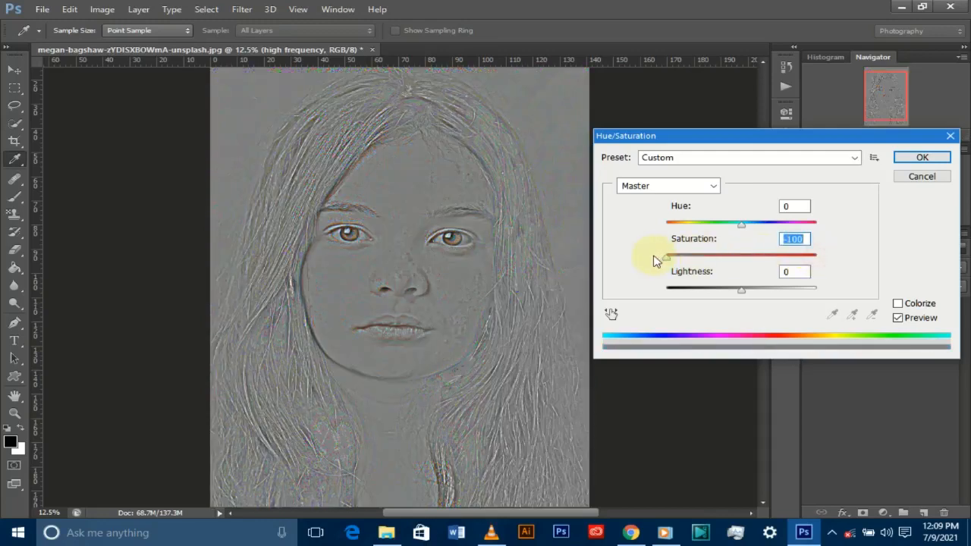
click(921, 157)
key(j)
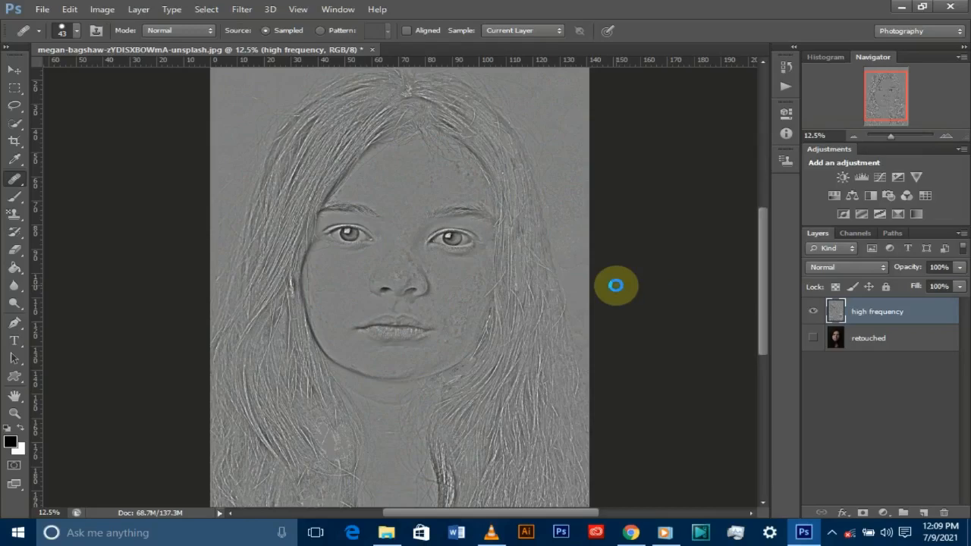
Step: Invert the high frequency layer and set its blend mode to Overlay
key(ctrl+i)
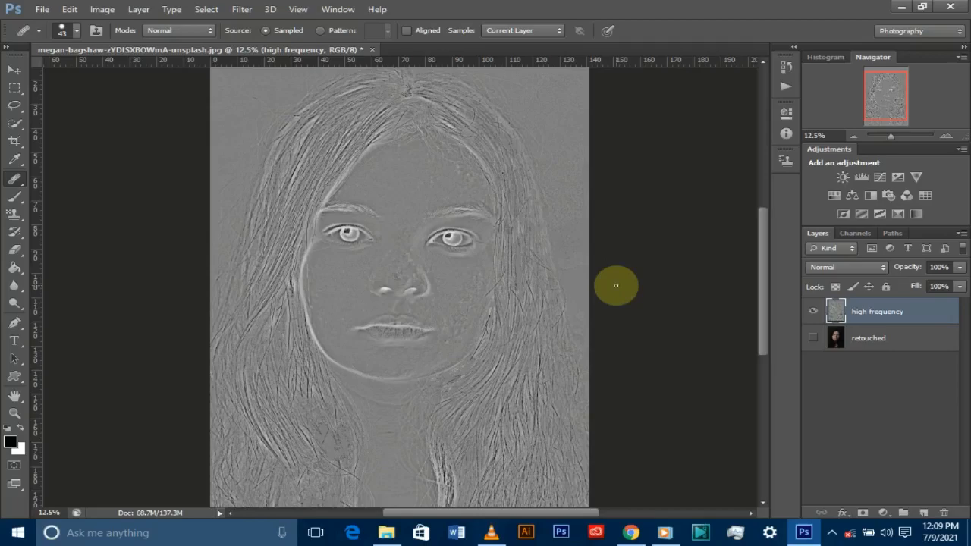
click(868, 267)
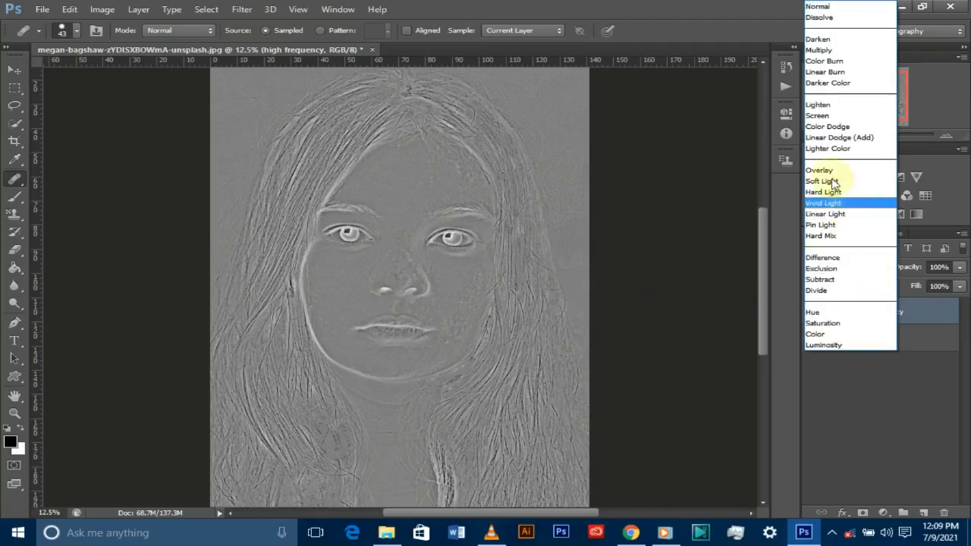
click(834, 171)
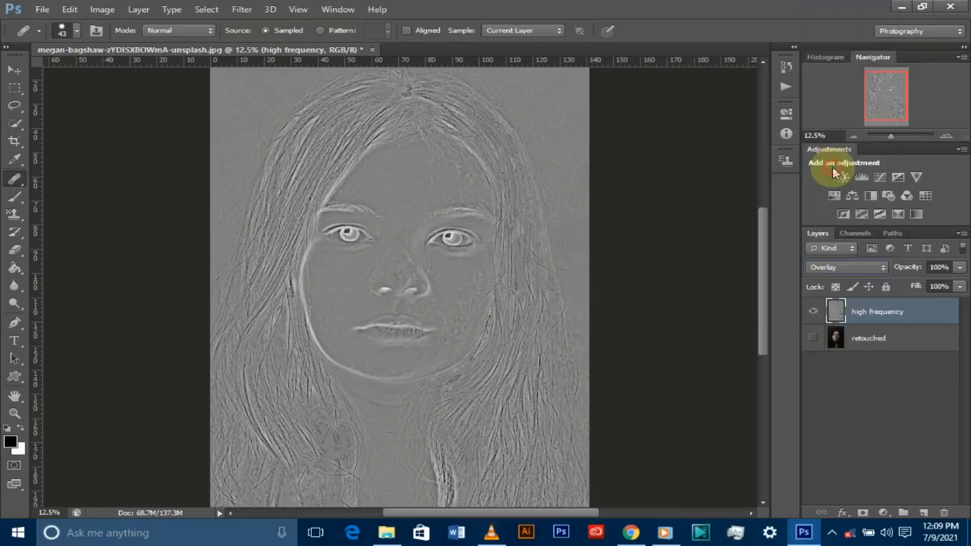
Step: Show the retouched layer beneath the high frequency layer, switching its visibility off and on to compare the effect
click(812, 338)
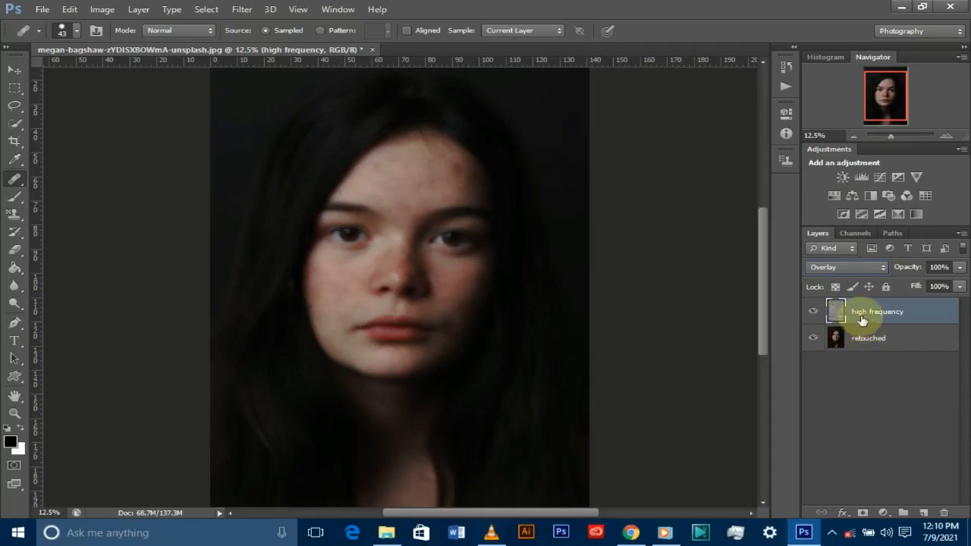
click(813, 338)
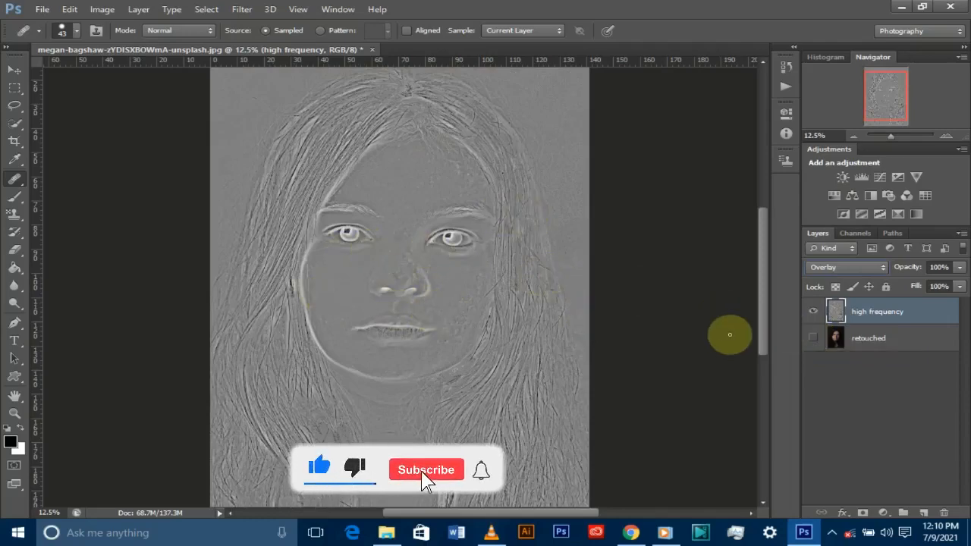
click(813, 337)
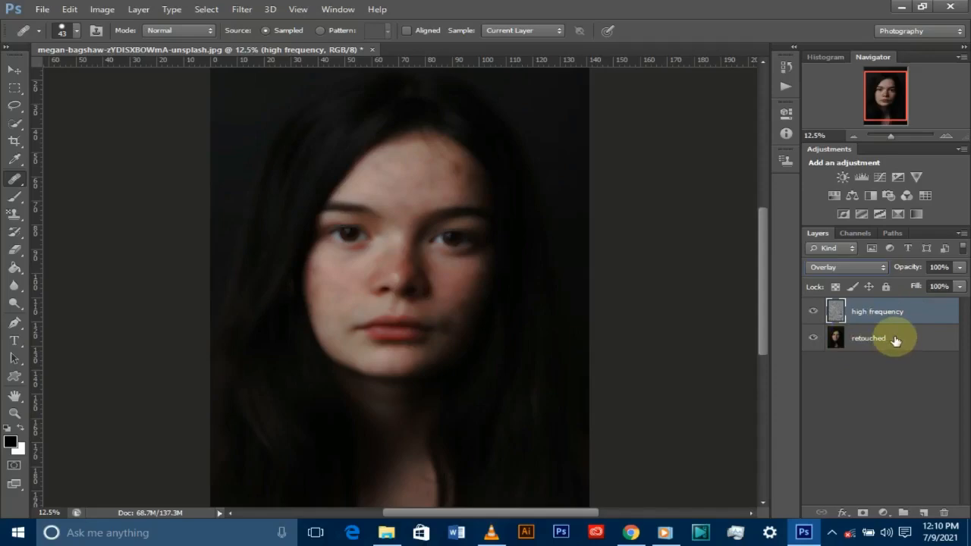
click(814, 338)
click(815, 339)
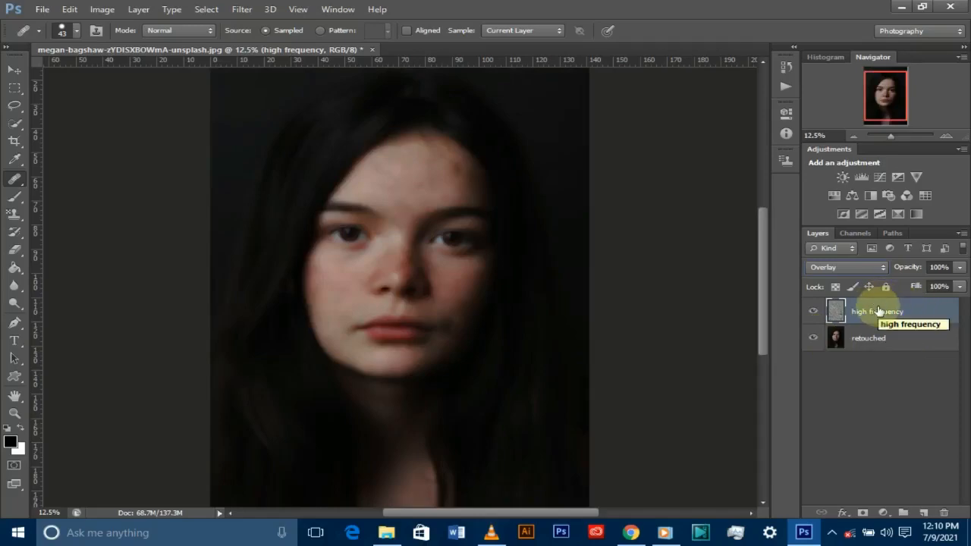
Step: Add a layer mask to the high frequency layer and invert the mask to black to hide the smoothing
click(861, 513)
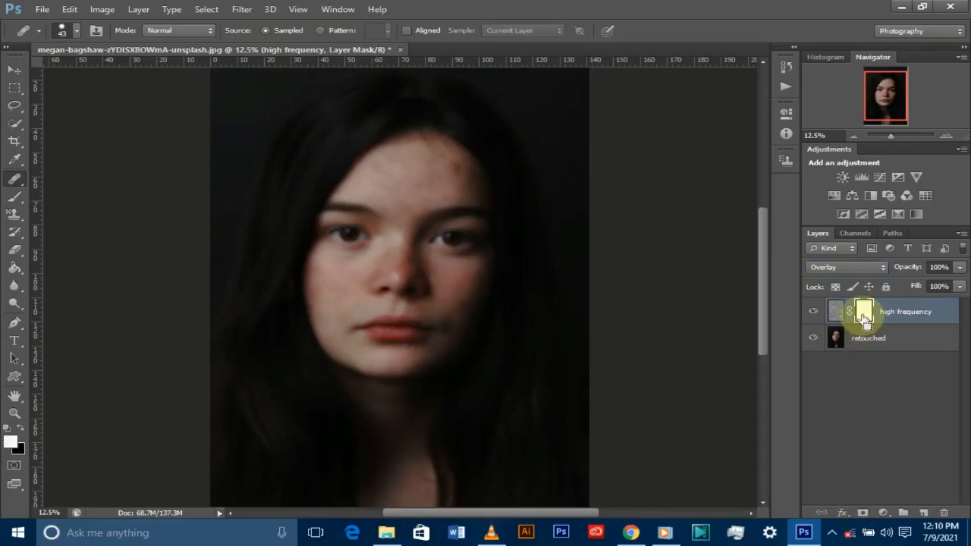
key(ctrl+i)
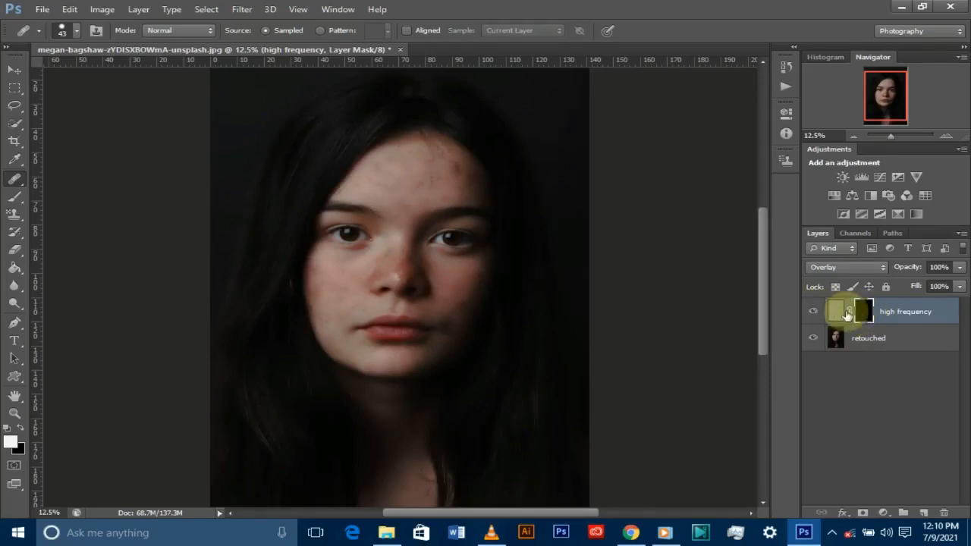
click(862, 312)
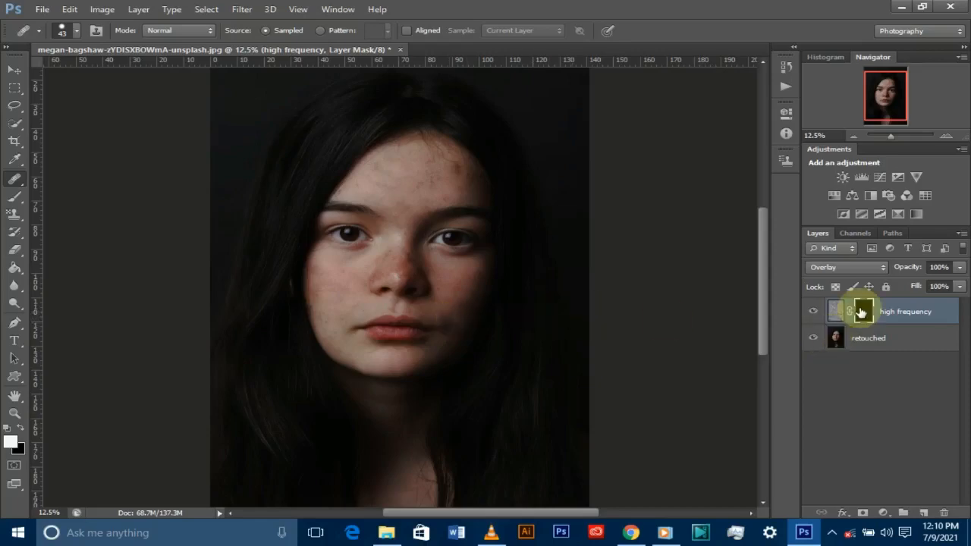
key(ctrl+i)
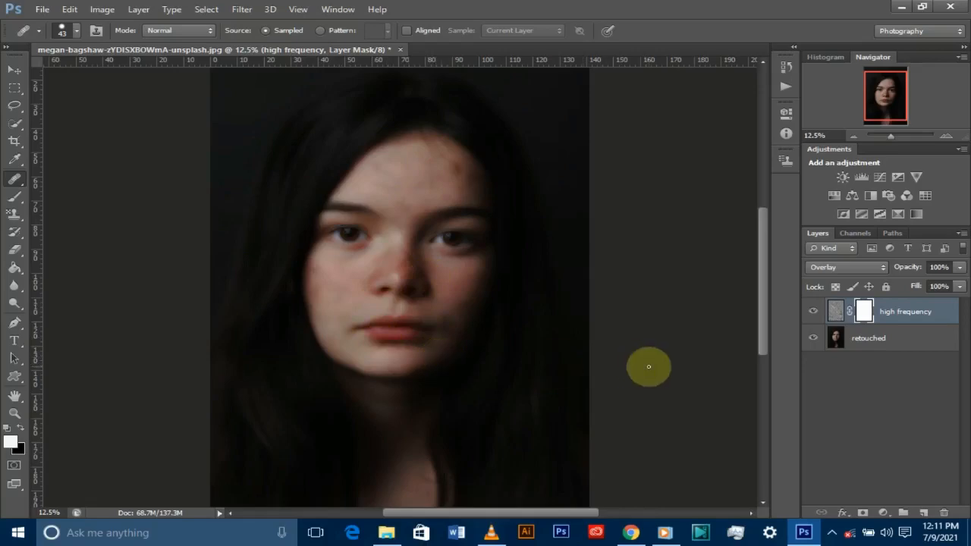
key(ctrl+i)
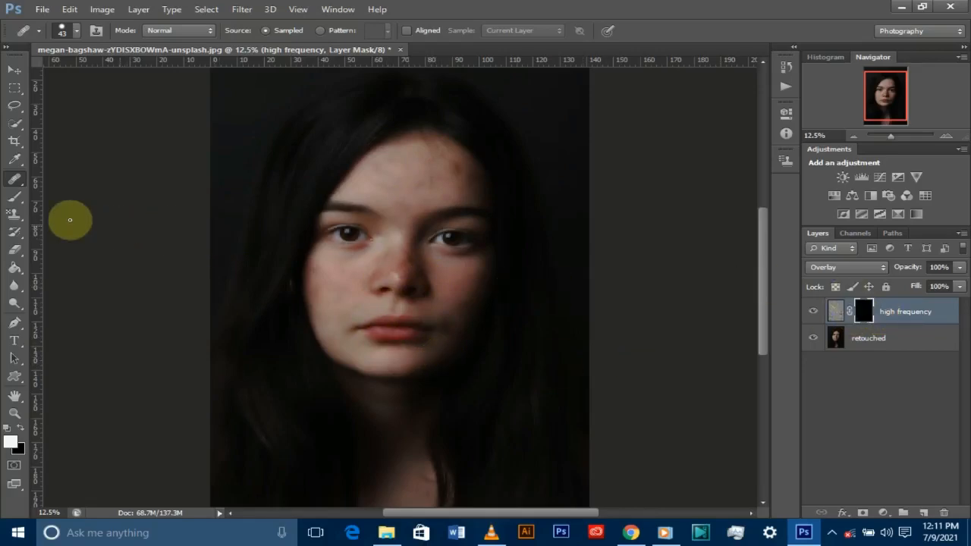
Step: Paint white on the high frequency mask with the Brush tool over the forehead, the nose and the cheek beside it
click(15, 196)
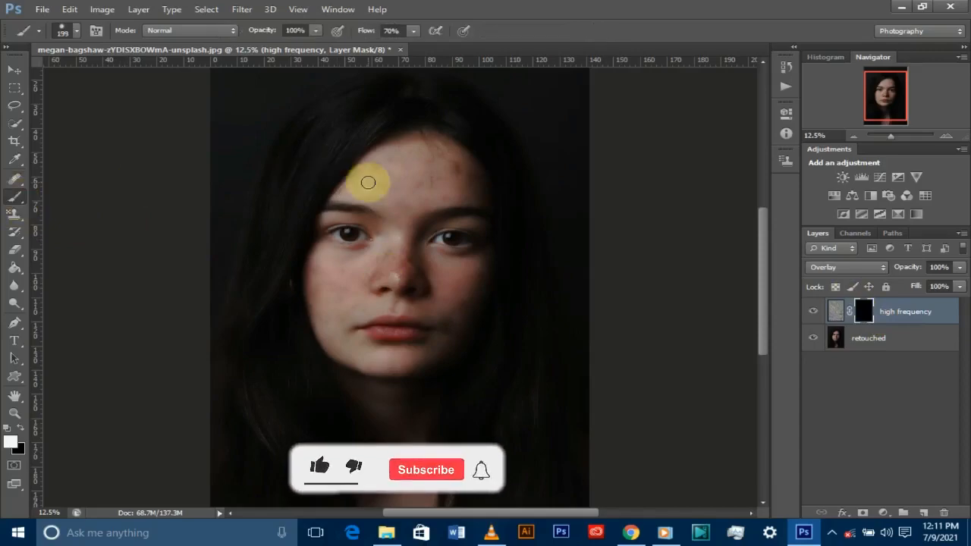
key(ctrl+plus)
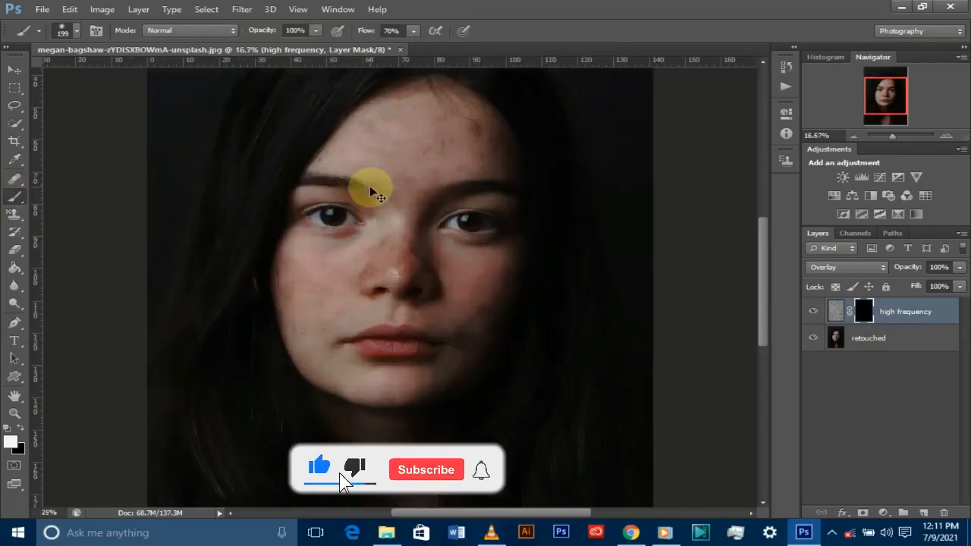
key(ctrl+plus)
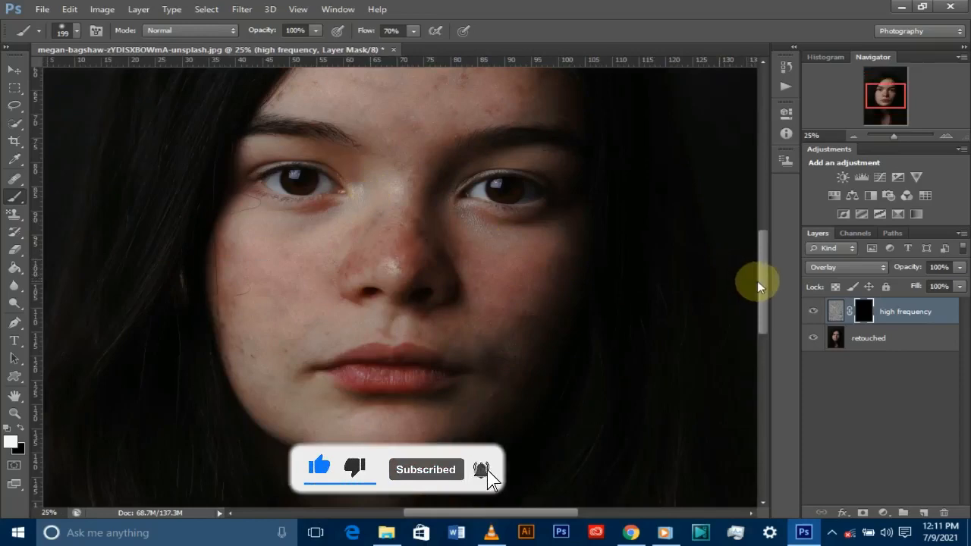
scroll(763, 273, up, 3)
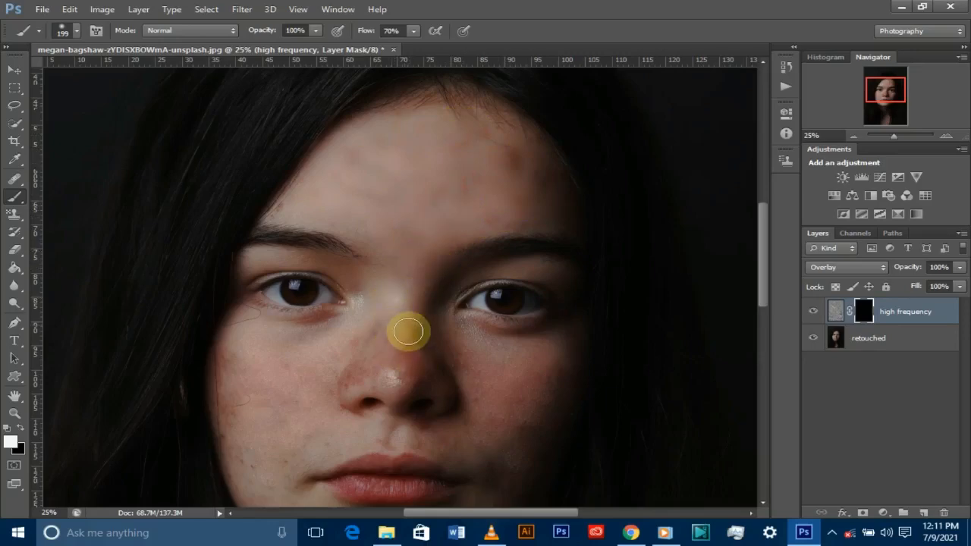
mouse_move(367, 351)
mouse_down()
mouse_move(368, 336)
mouse_move(310, 368)
mouse_move(334, 380)
mouse_up()
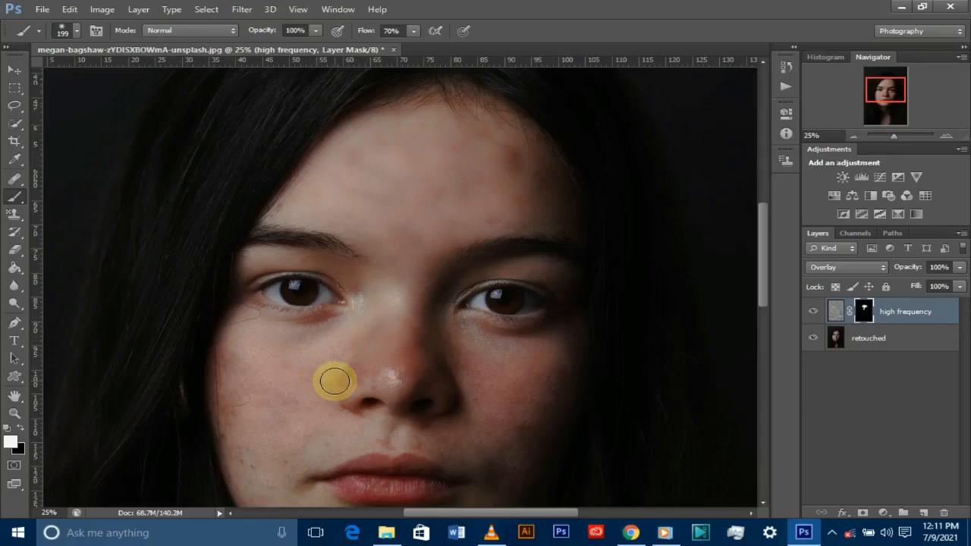
mouse_move(227, 348)
mouse_down()
mouse_move(251, 362)
mouse_move(241, 408)
mouse_move(276, 398)
mouse_move(292, 366)
mouse_move(286, 397)
mouse_up()
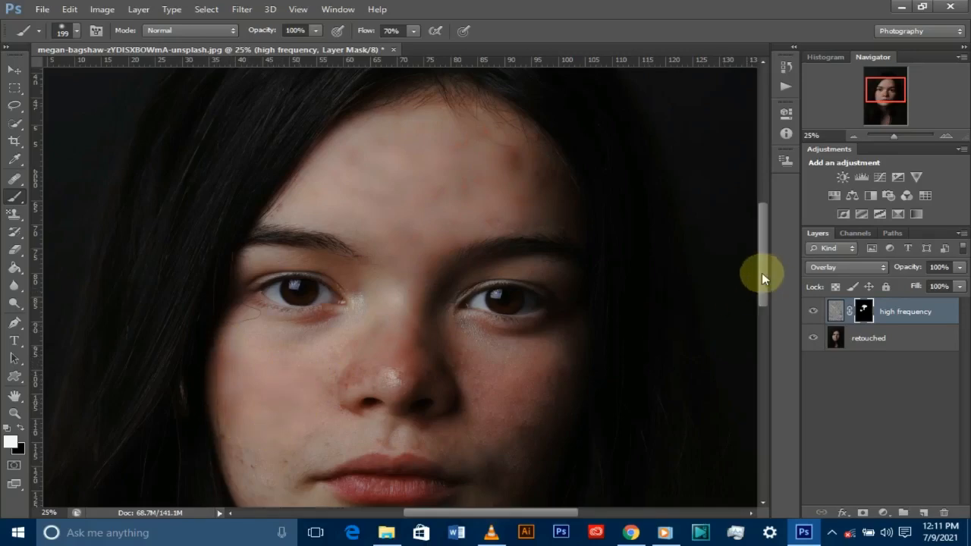
Step: Paint white on the mask over the lower cheeks, the chin and the skin around the mouth
drag(761, 273, 763, 326)
mouse_move(486, 211)
mouse_down()
mouse_move(545, 200)
mouse_move(519, 205)
mouse_move(469, 136)
mouse_move(527, 150)
mouse_move(528, 178)
mouse_move(515, 272)
mouse_move(472, 312)
mouse_move(336, 324)
mouse_move(436, 331)
mouse_move(379, 344)
mouse_move(336, 338)
mouse_move(452, 320)
mouse_move(452, 308)
mouse_move(328, 309)
mouse_move(323, 324)
mouse_move(278, 306)
mouse_move(305, 330)
mouse_move(389, 343)
mouse_move(292, 305)
mouse_move(247, 248)
mouse_move(259, 279)
mouse_move(235, 218)
mouse_move(240, 251)
mouse_move(264, 257)
mouse_move(288, 240)
mouse_move(288, 260)
mouse_move(297, 226)
mouse_move(296, 258)
mouse_move(316, 211)
mouse_move(296, 185)
mouse_move(294, 198)
mouse_move(284, 159)
mouse_move(241, 131)
mouse_move(250, 122)
mouse_move(302, 125)
mouse_up()
mouse_move(334, 119)
mouse_down()
mouse_move(312, 146)
mouse_move(313, 157)
mouse_move(326, 142)
mouse_move(312, 174)
mouse_move(260, 129)
mouse_move(281, 174)
mouse_up()
mouse_move(490, 194)
mouse_down()
mouse_move(491, 235)
mouse_move(427, 227)
mouse_move(470, 239)
mouse_move(477, 203)
mouse_move(469, 216)
mouse_move(478, 219)
mouse_move(490, 200)
mouse_move(492, 220)
mouse_move(347, 219)
mouse_move(296, 243)
mouse_move(268, 216)
mouse_move(273, 229)
mouse_move(275, 214)
mouse_move(261, 267)
mouse_move(263, 239)
mouse_move(288, 271)
mouse_up()
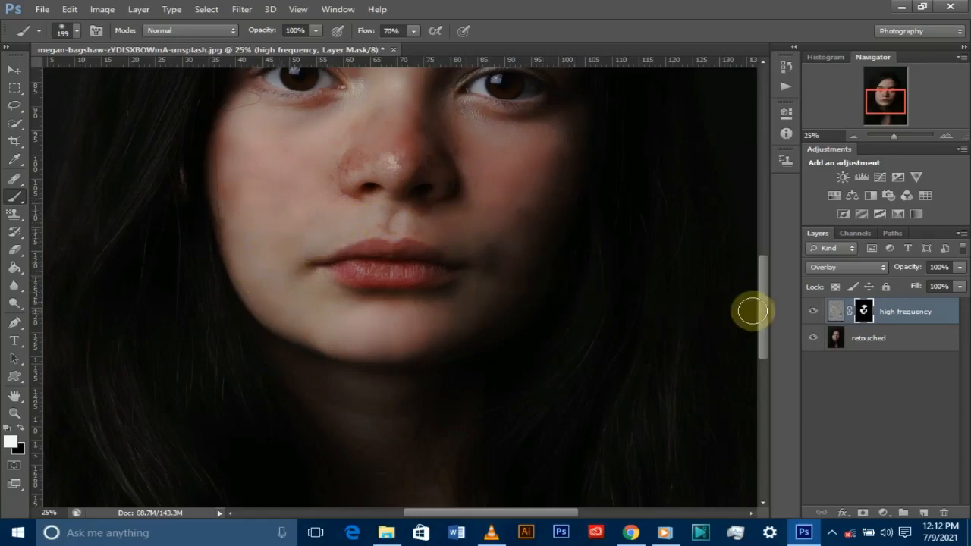
Step: Set the brush flow to 36% and paint the mask over the skin around the eye, between the brows and along the nose bridge
drag(758, 313, 762, 260)
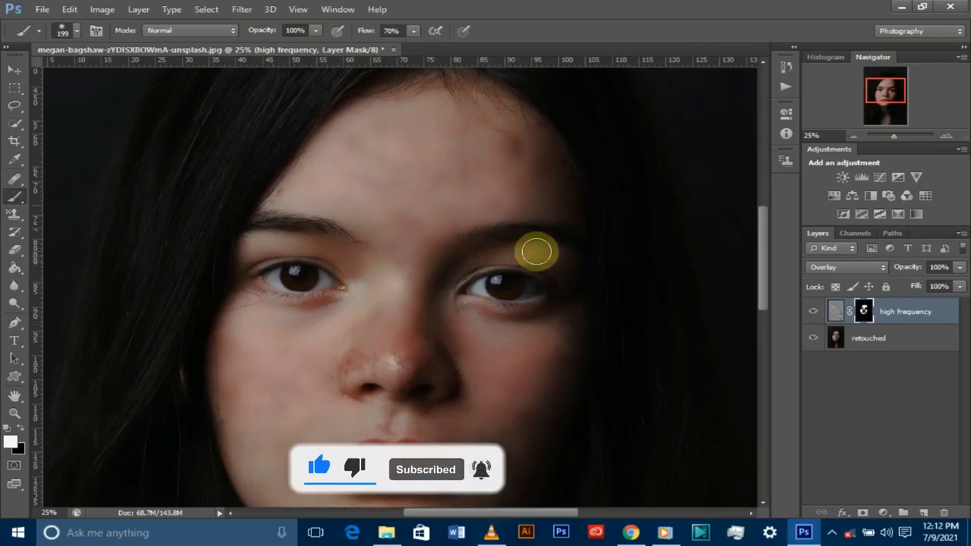
click(414, 34)
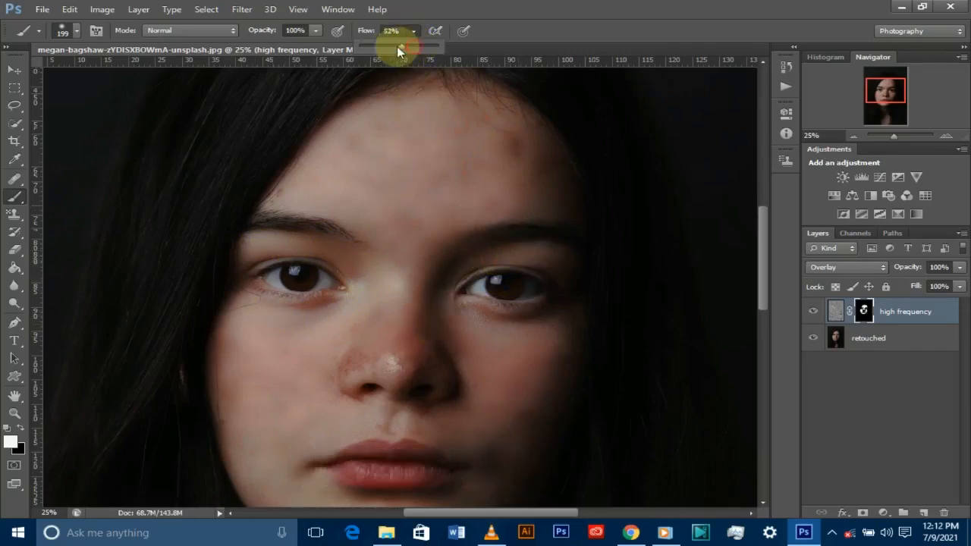
drag(397, 46, 385, 47)
click(548, 259)
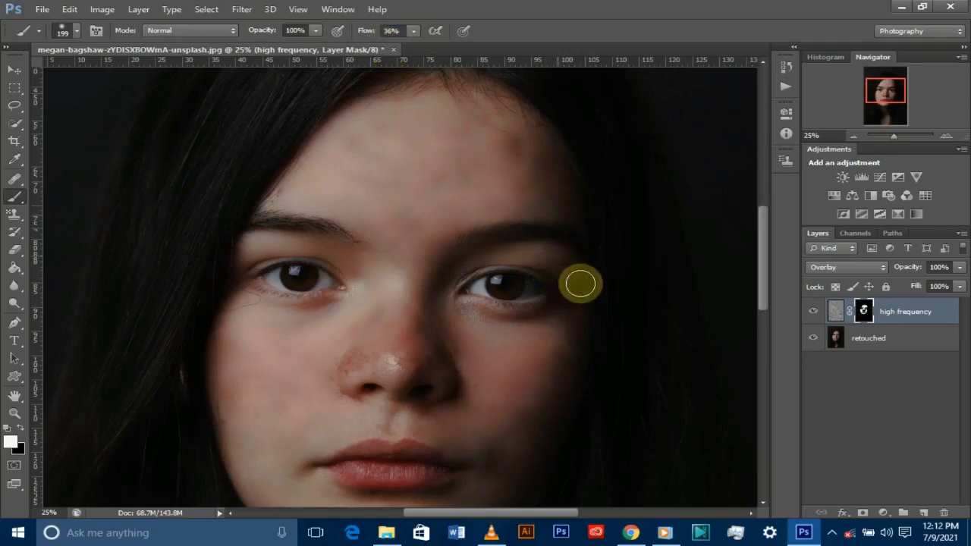
drag(375, 199, 394, 252)
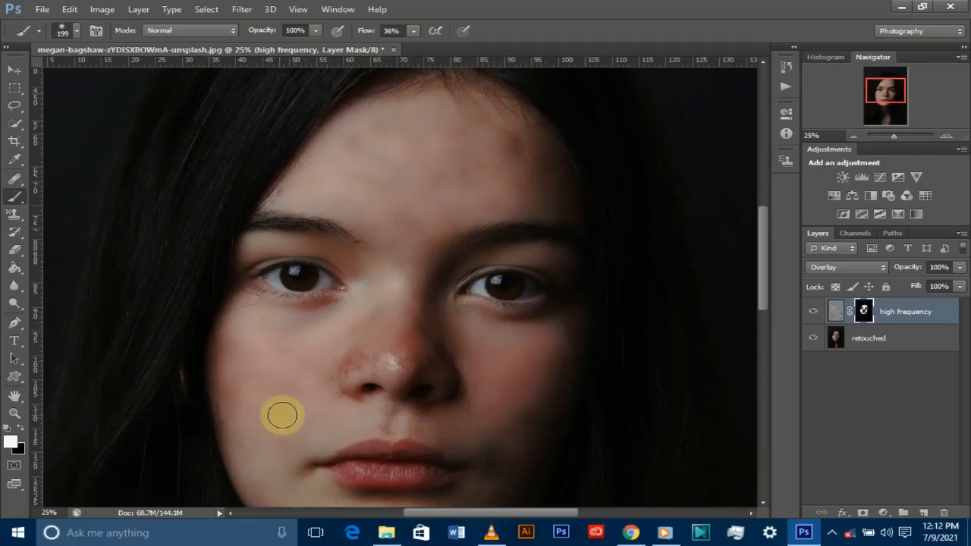
Step: Inspect the smoothed skin across the whole portrait and closely around the eyes, nose and cheeks
key(ctrl+minus)
key(ctrl+minus)
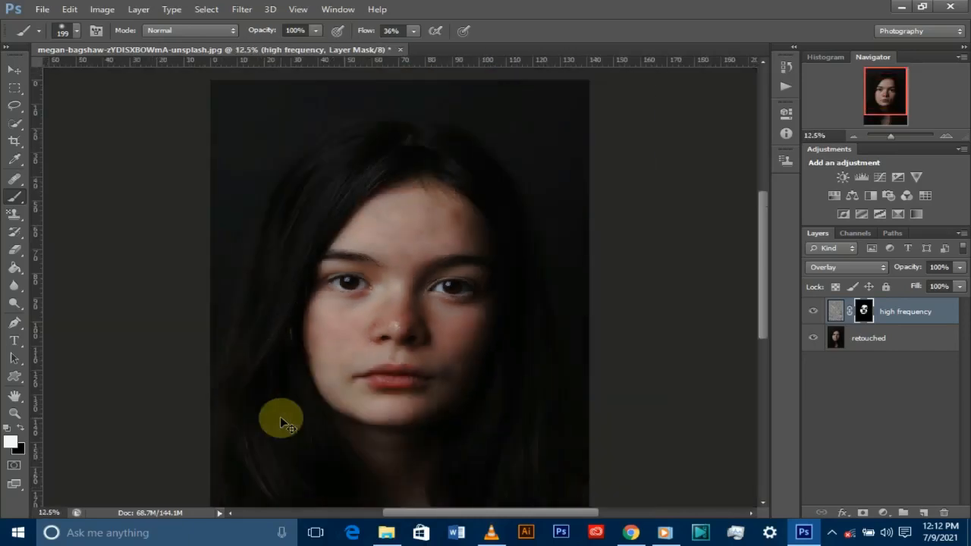
key(ctrl+plus)
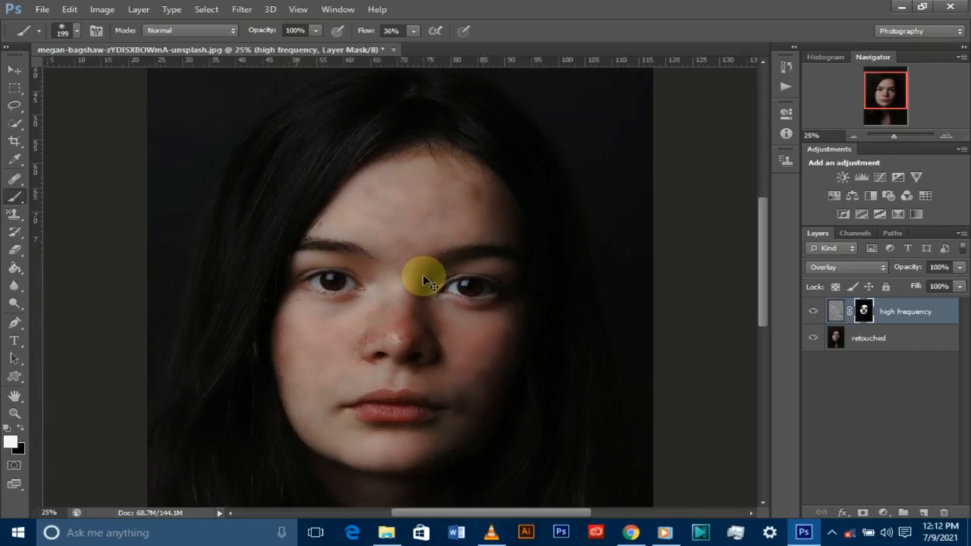
key(ctrl+plus)
key(ctrl+plus)
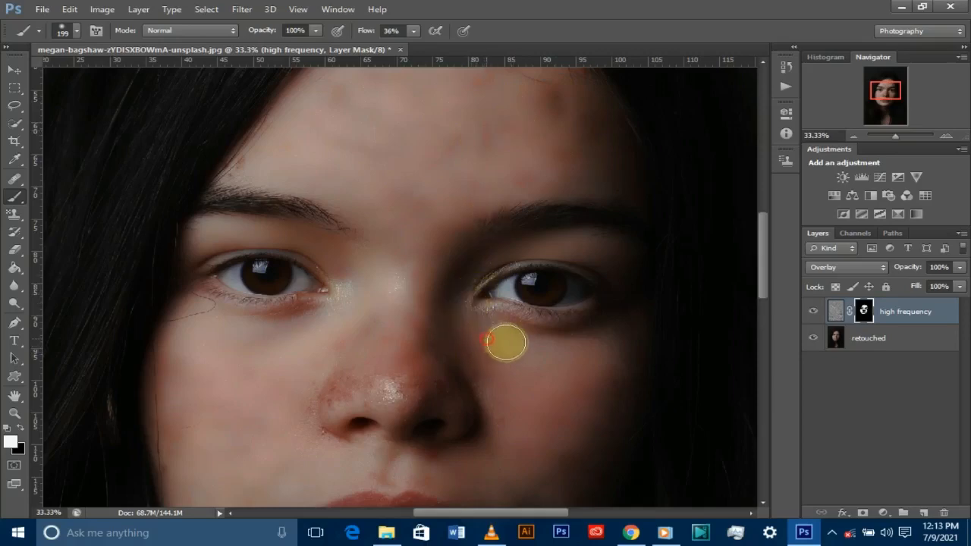
scroll(510, 390, down, 1)
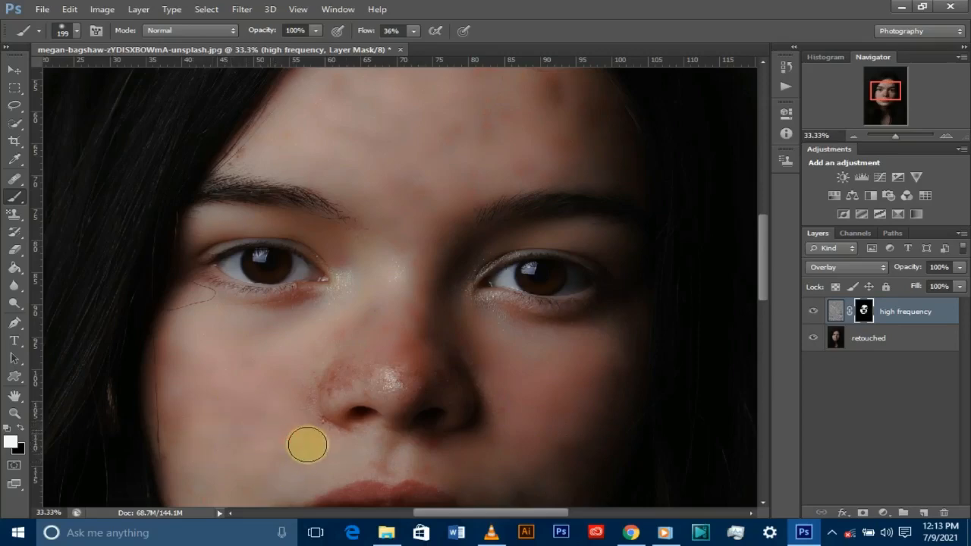
Step: Paint white on the high frequency mask over the shaded outer cheek and check the result on the whole portrait
click(584, 437)
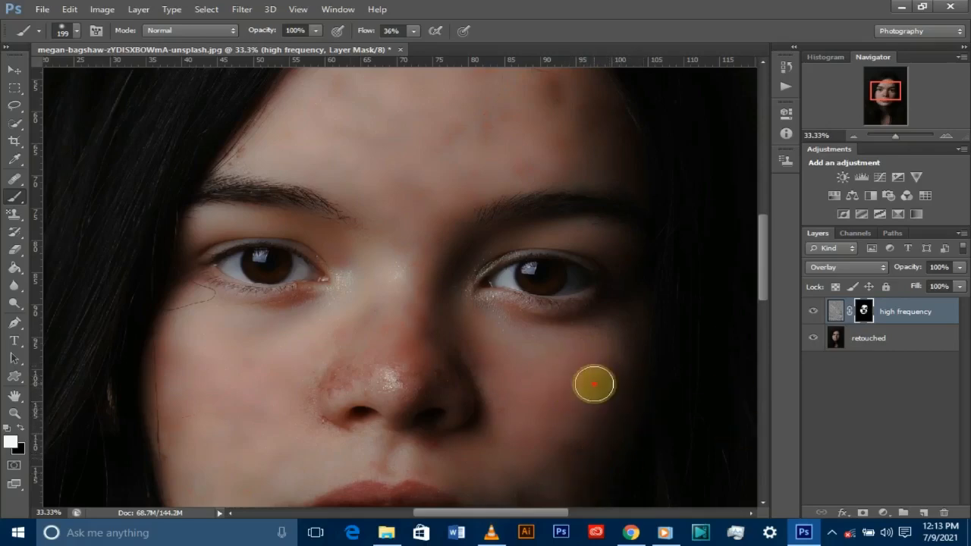
key(ctrl+minus)
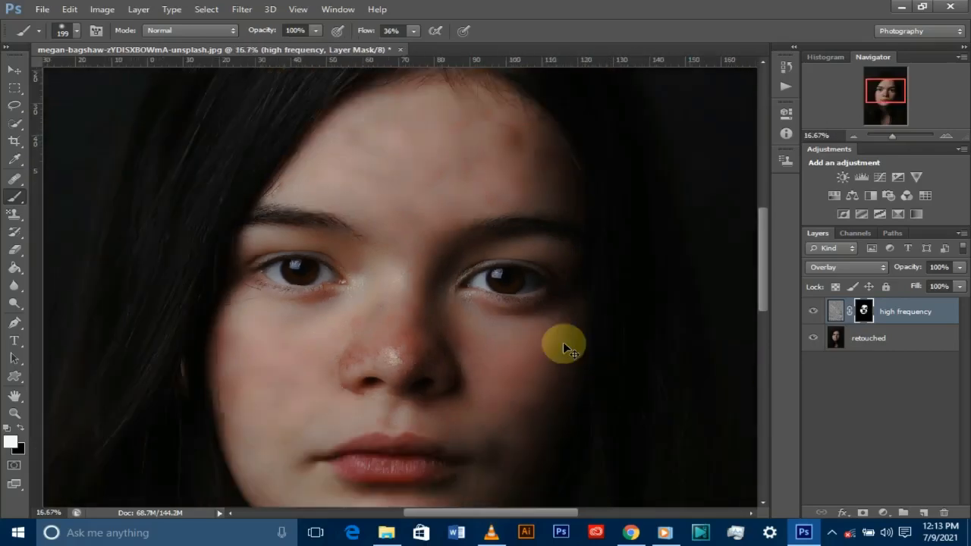
key(ctrl+minus)
key(ctrl+minus)
key(ctrl+minus)
key(ctrl+plus)
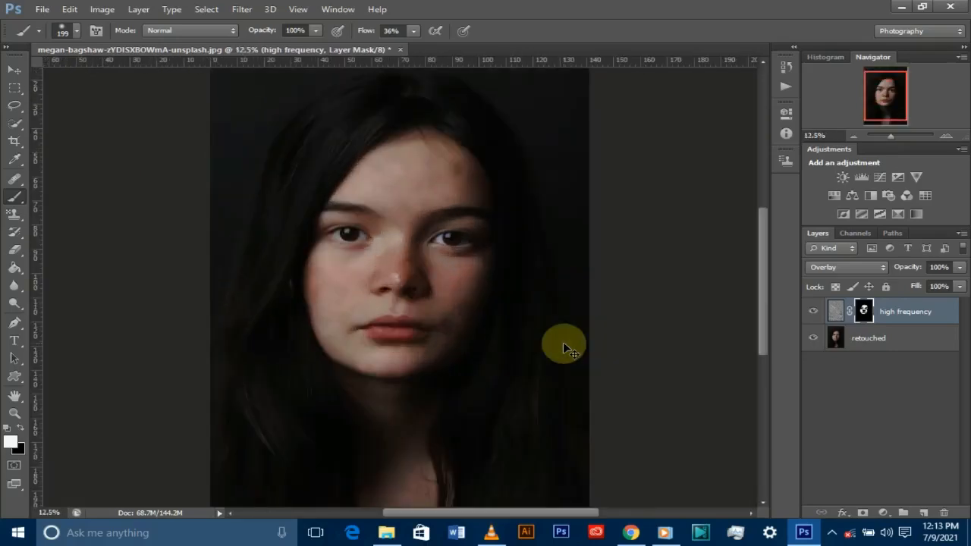
key(ctrl+plus)
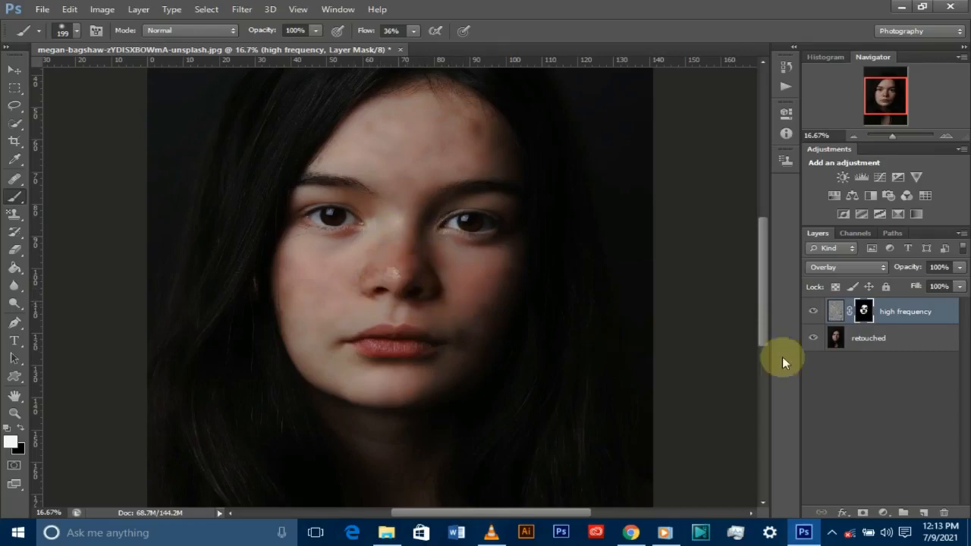
Step: Merge the high frequency and retouched layers into one layer
shift+click(886, 338)
right_click(887, 335)
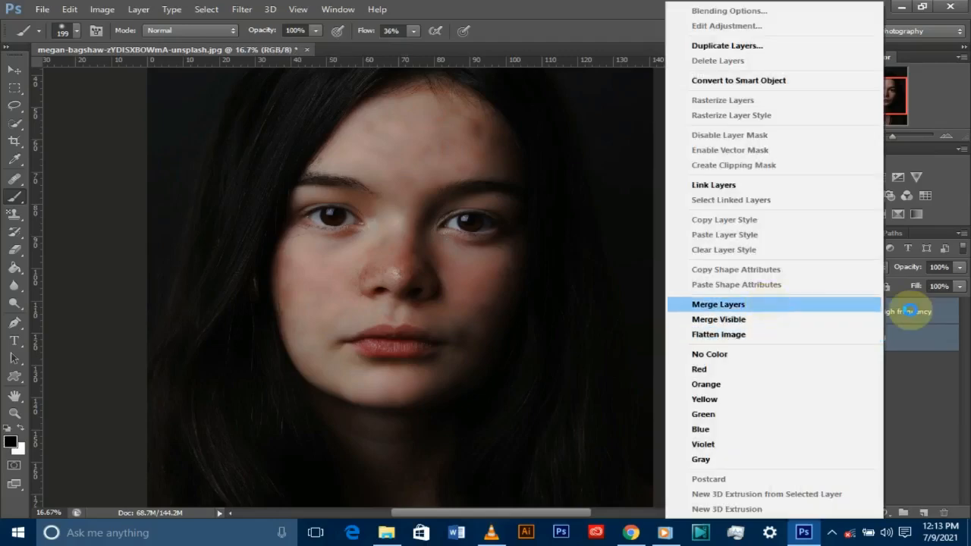
click(804, 304)
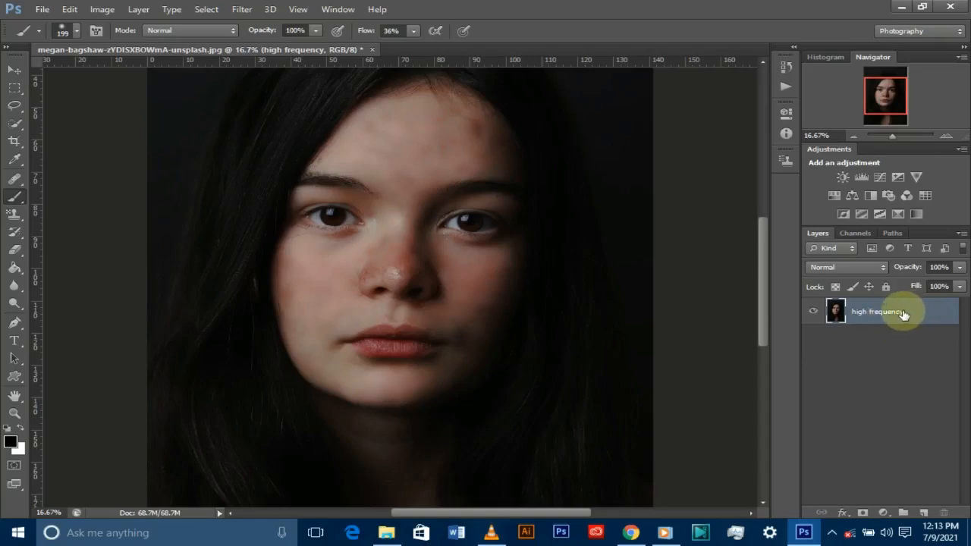
Step: Duplicate the merged layer twice and set the uppermost copy's blend mode to Vivid Light
key(ctrl+j)
key(ctrl+j)
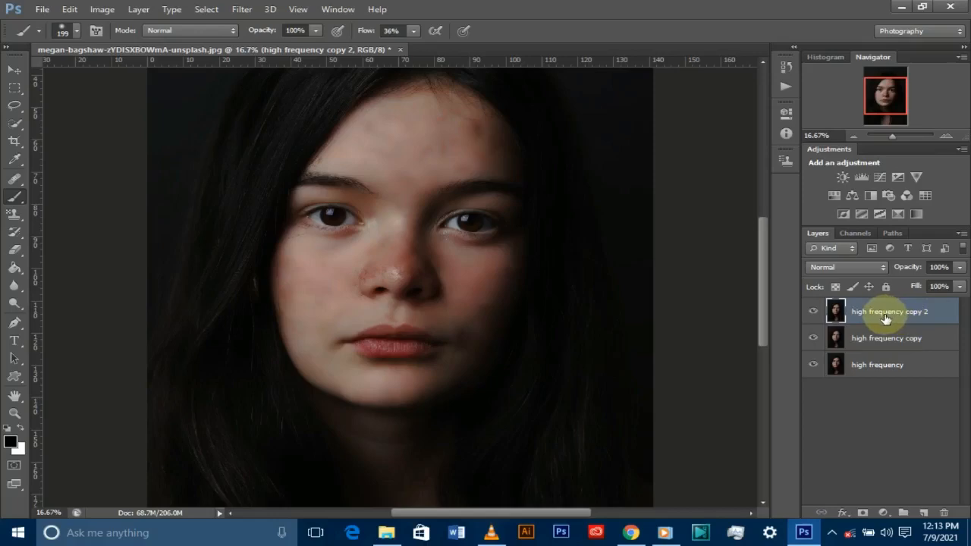
click(870, 268)
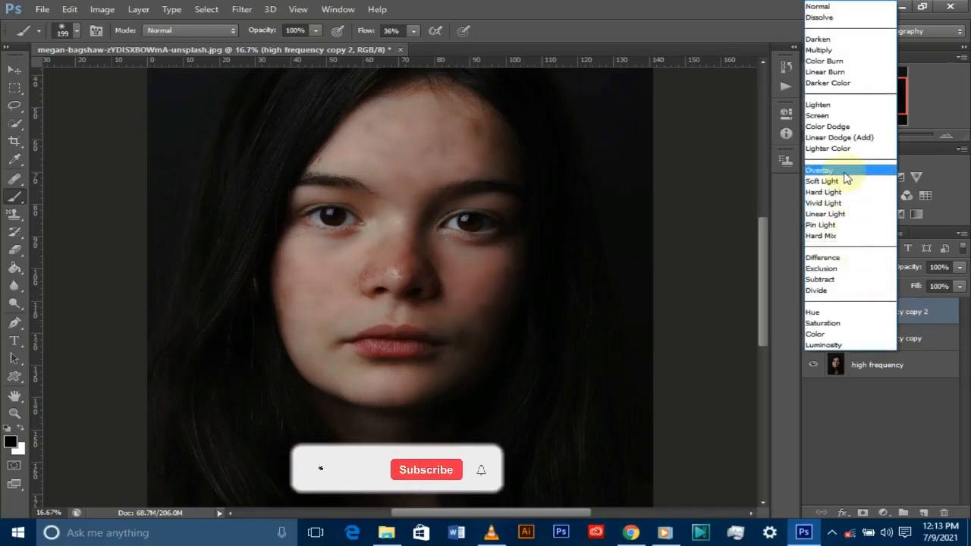
click(855, 202)
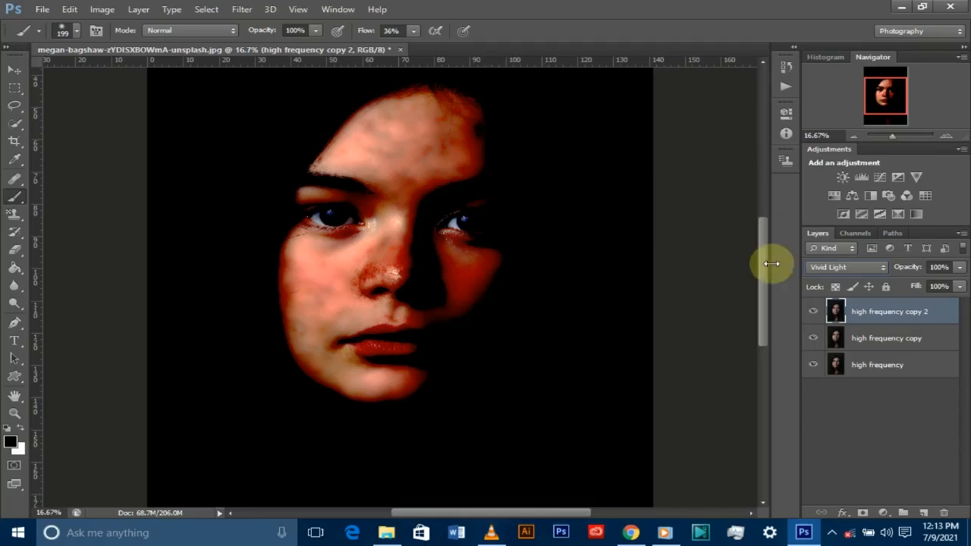
click(238, 11)
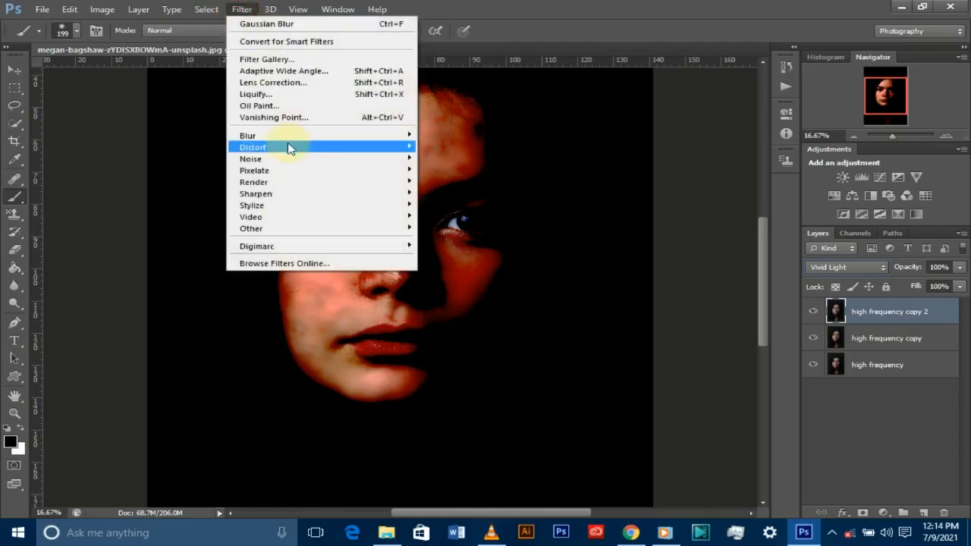
mouse_move(280, 142)
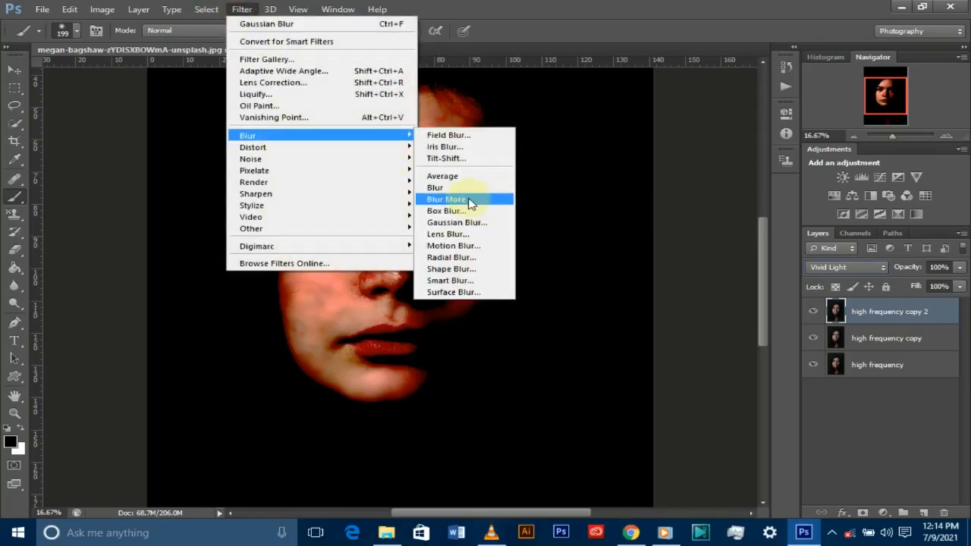
click(466, 221)
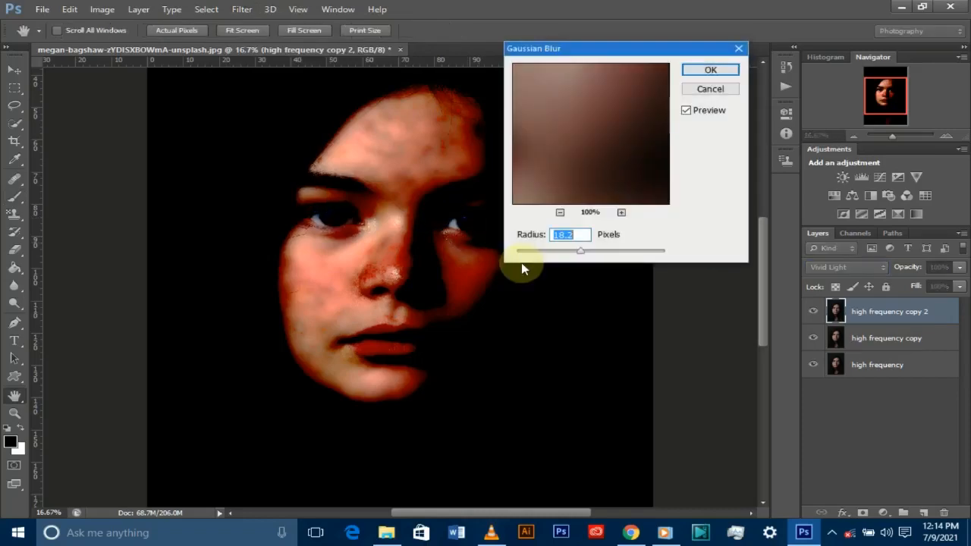
click(710, 89)
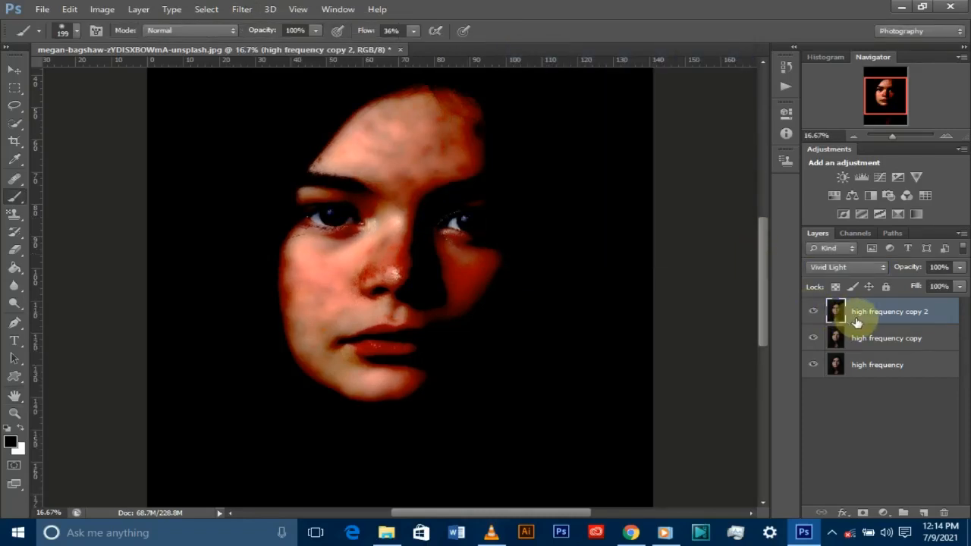
Step: Invert the high frequency copy 2 layer and apply a Gaussian Blur to it, adjusting the radius against the preview
key(ctrl+i)
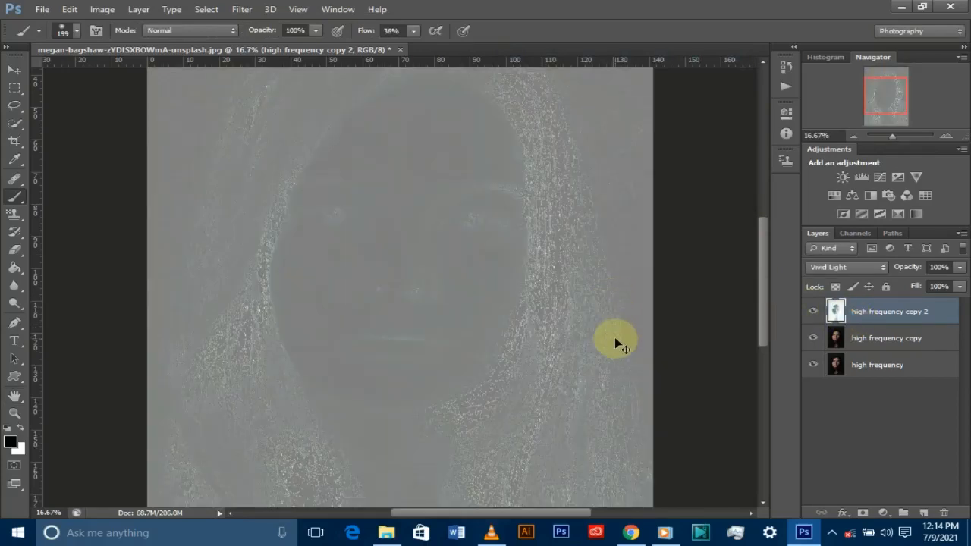
key(ctrl+minus)
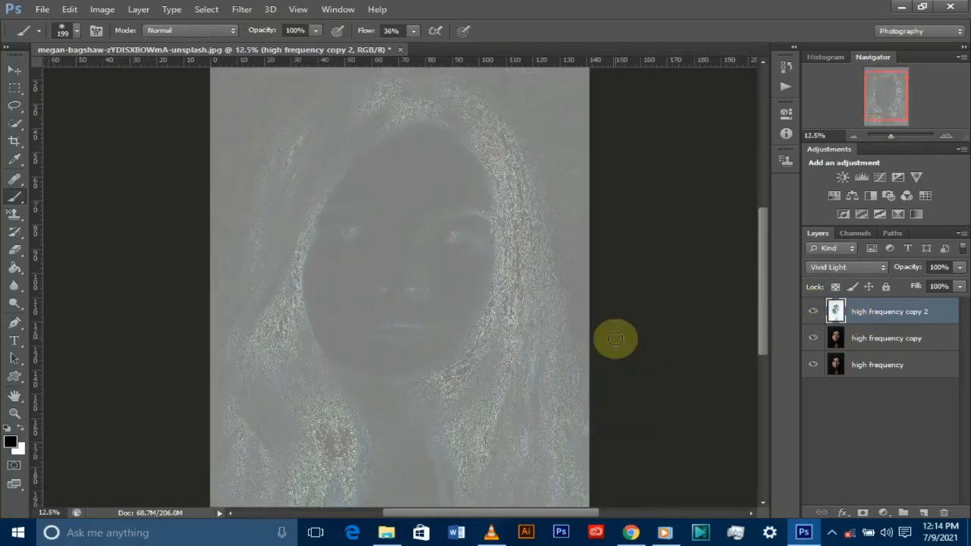
click(251, 11)
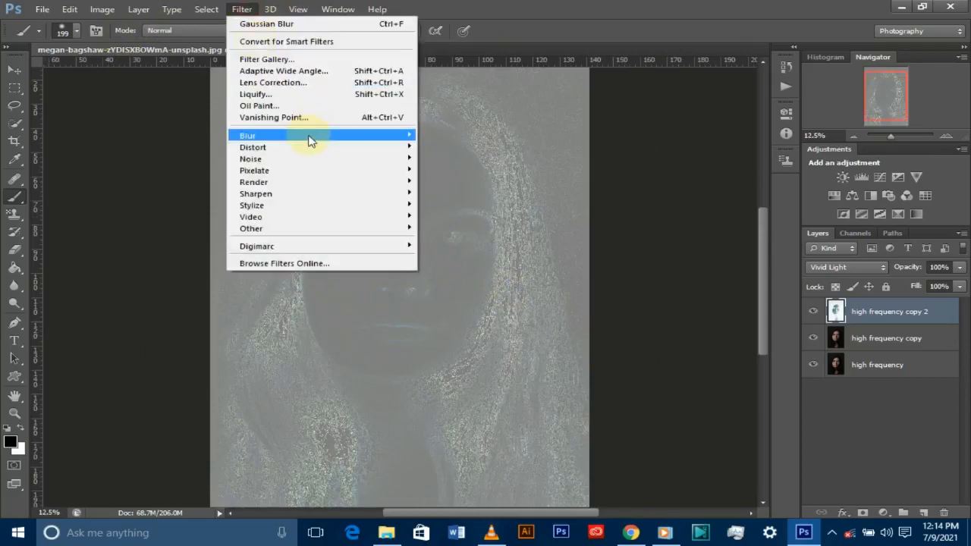
mouse_move(310, 137)
click(458, 221)
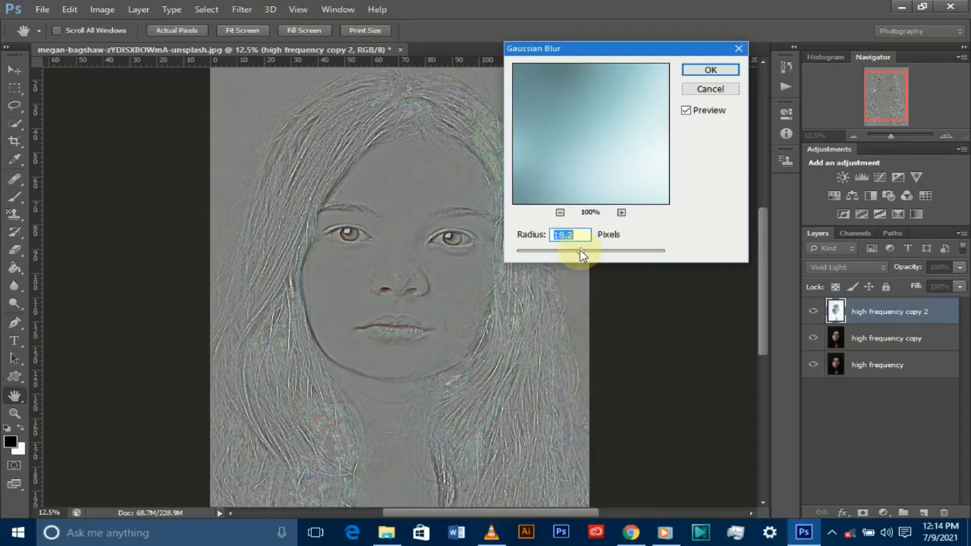
drag(579, 249, 589, 257)
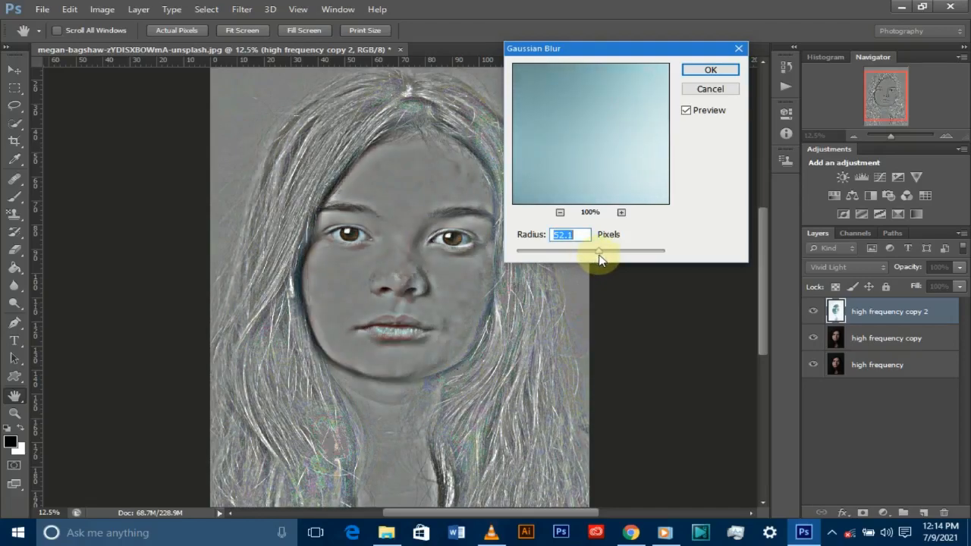
drag(592, 259, 597, 259)
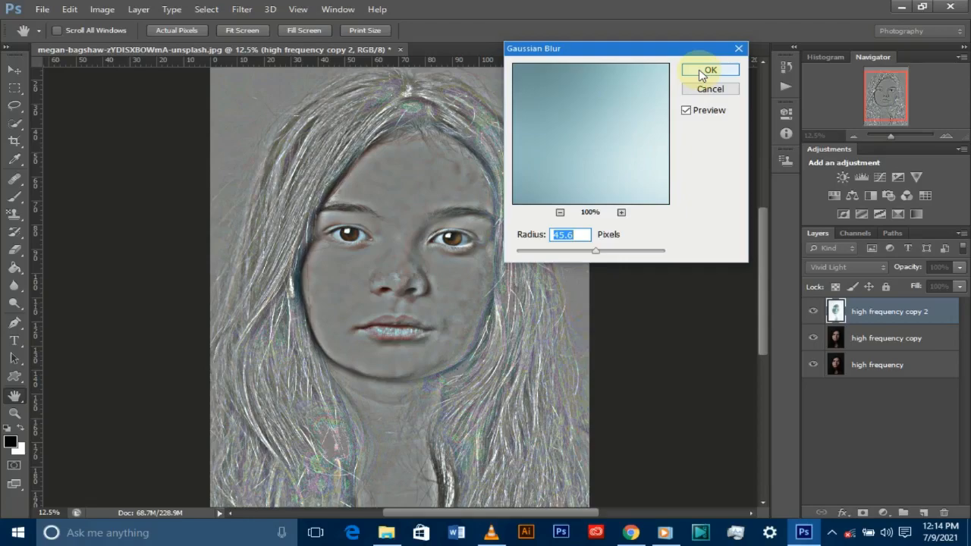
scroll(702, 79, down, 1)
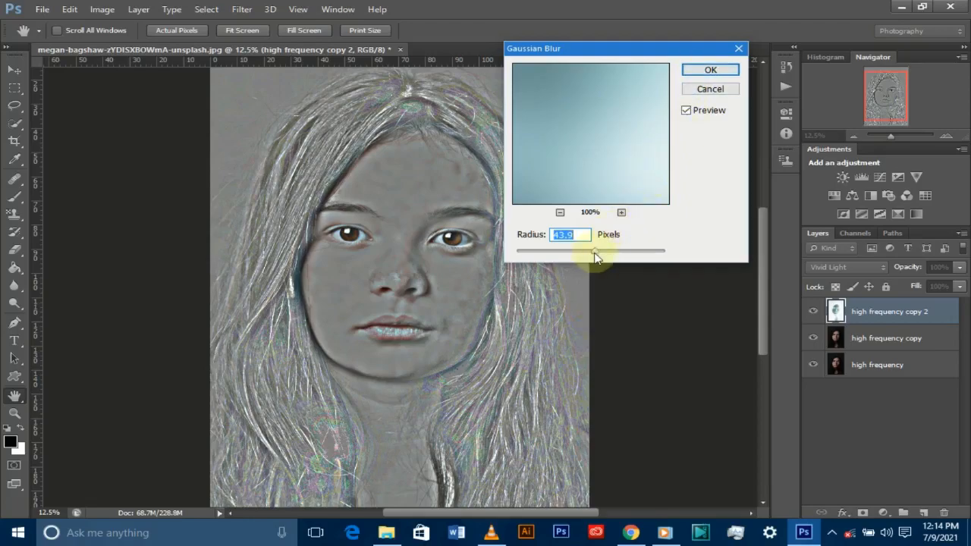
drag(568, 251, 588, 253)
click(704, 71)
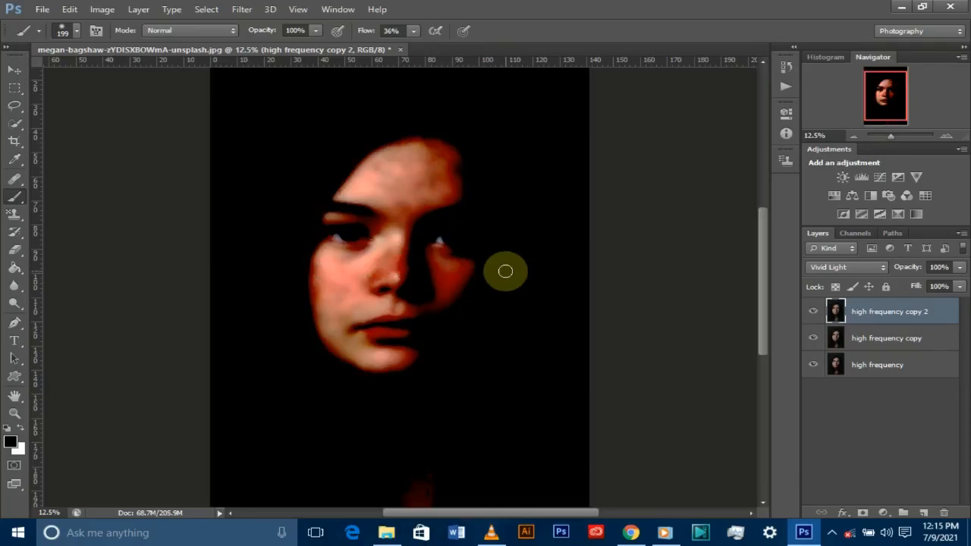
Step: Invert the blurred high frequency copy 2 layer again and merge it with high frequency copy
key(ctrl+i)
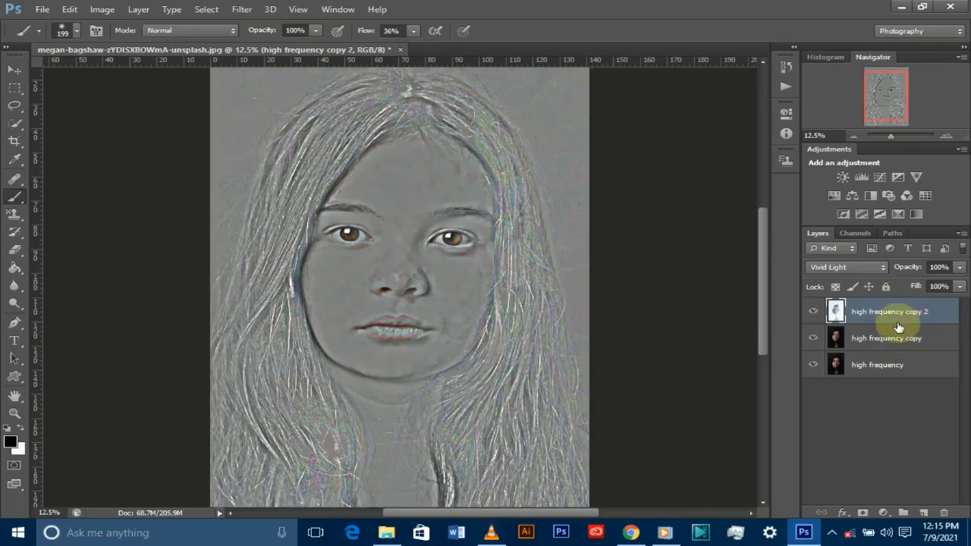
key(ctrl+minus)
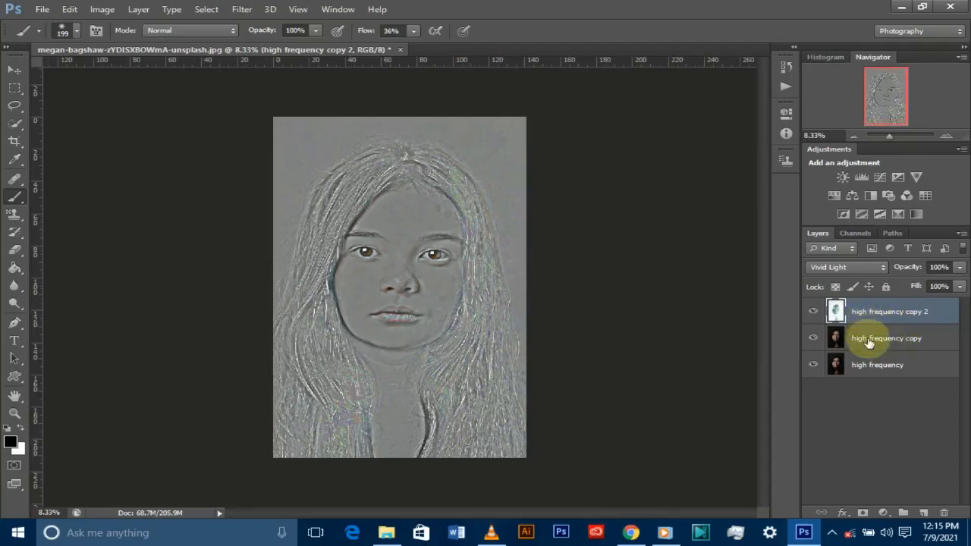
shift+click(859, 338)
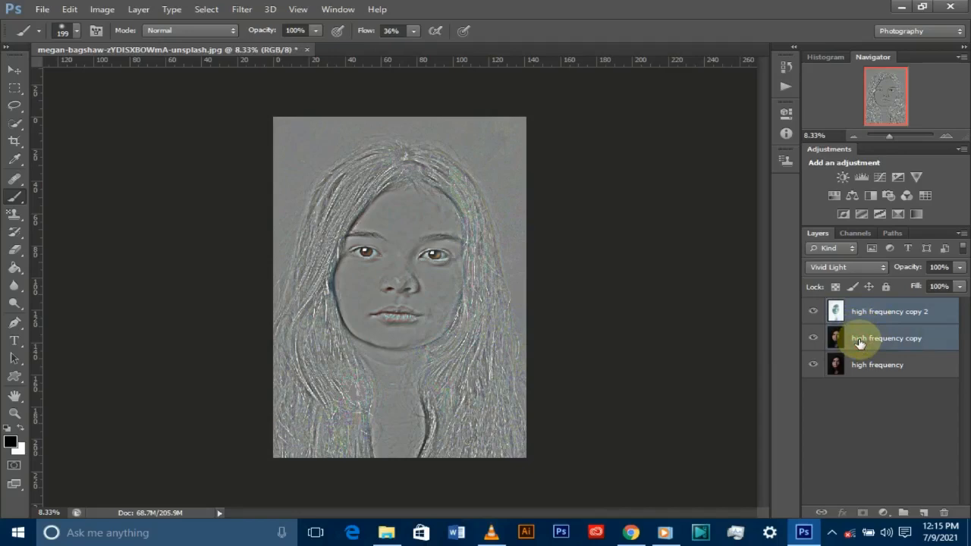
right_click(859, 339)
click(728, 304)
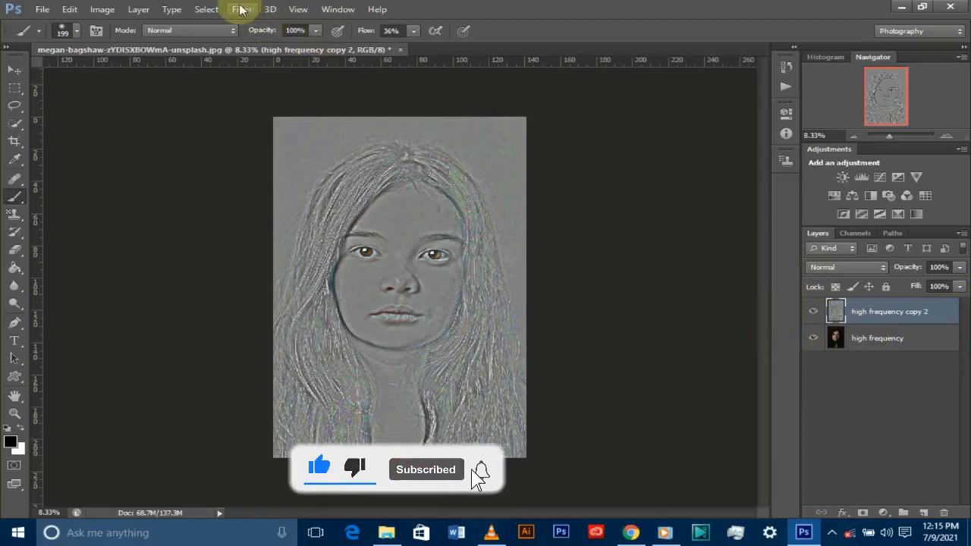
Step: Desaturate the merged detail layer using Hue/Saturation with saturation -100, and invert its tones
click(98, 12)
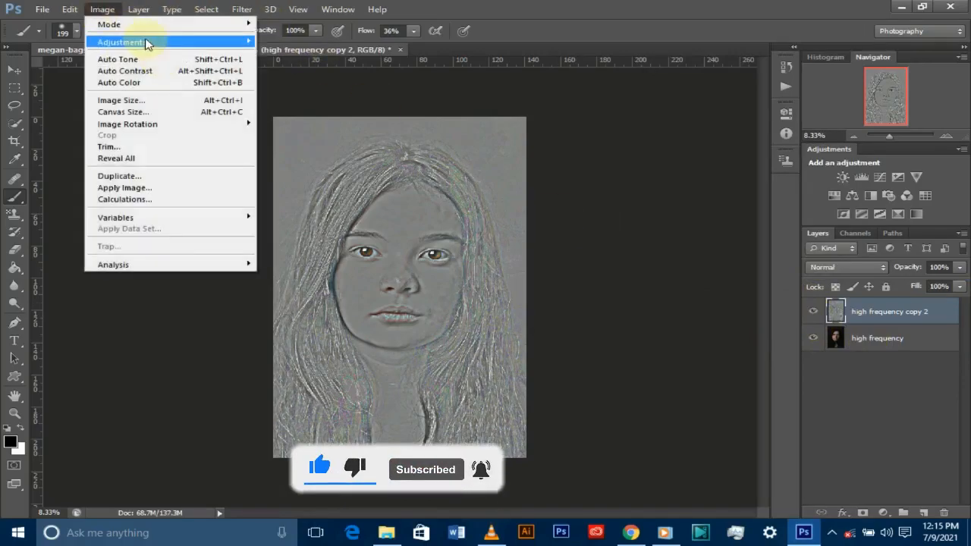
mouse_move(147, 42)
click(317, 110)
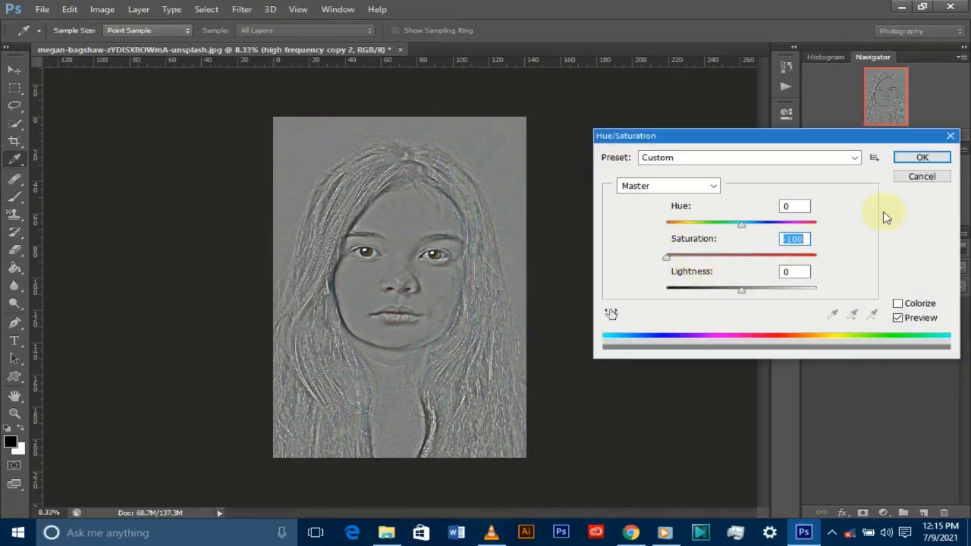
click(921, 157)
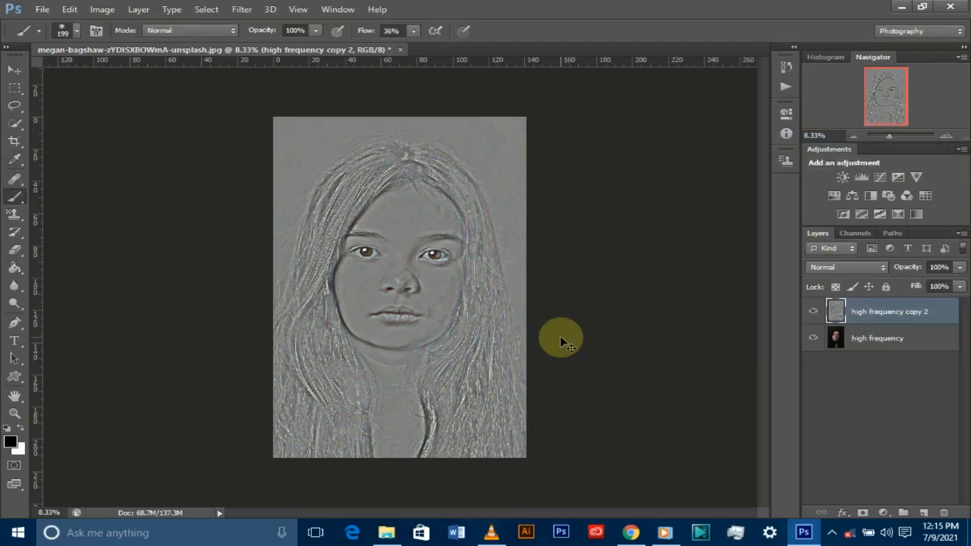
key(ctrl+shift+u)
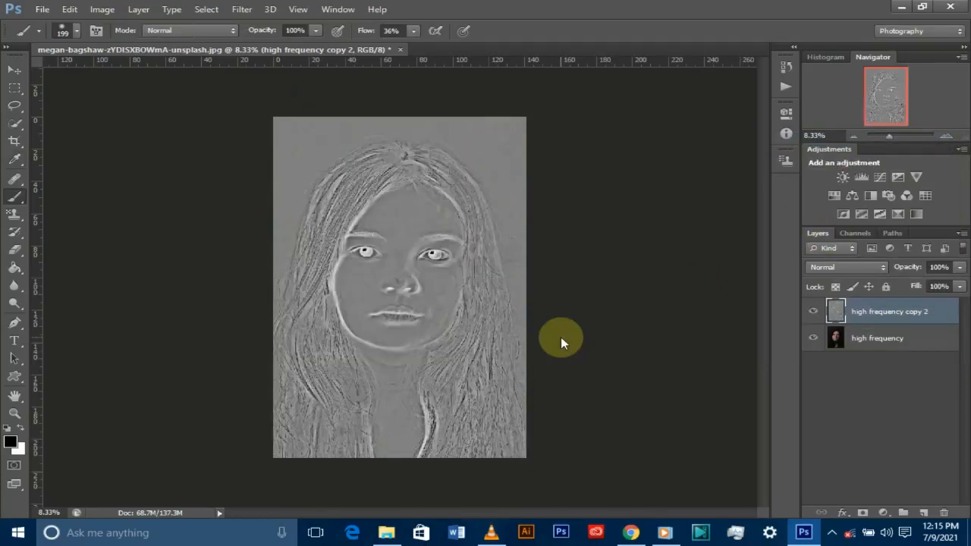
Step: Set the inverted detail layer's blend mode to Overlay and lower its opacity to 20%
click(879, 270)
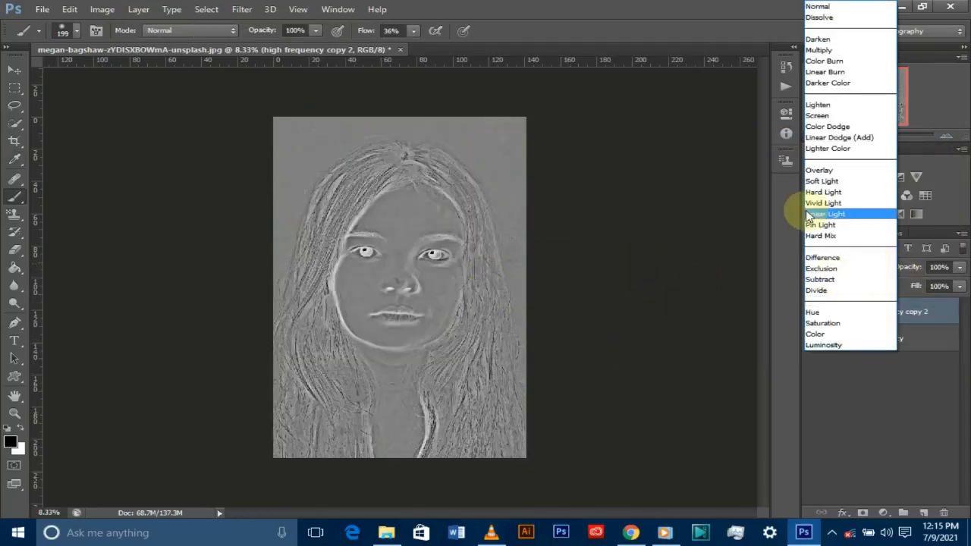
click(826, 172)
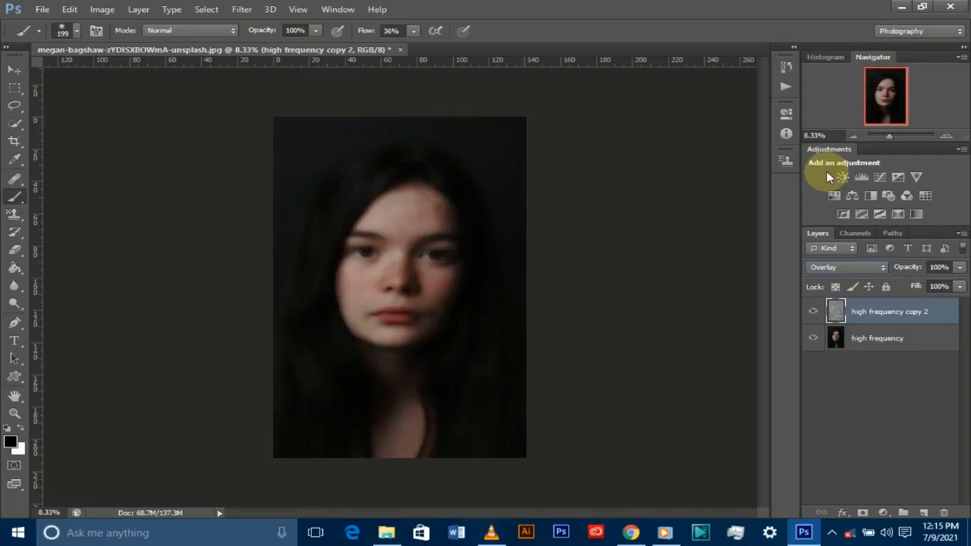
key(ctrl+plus)
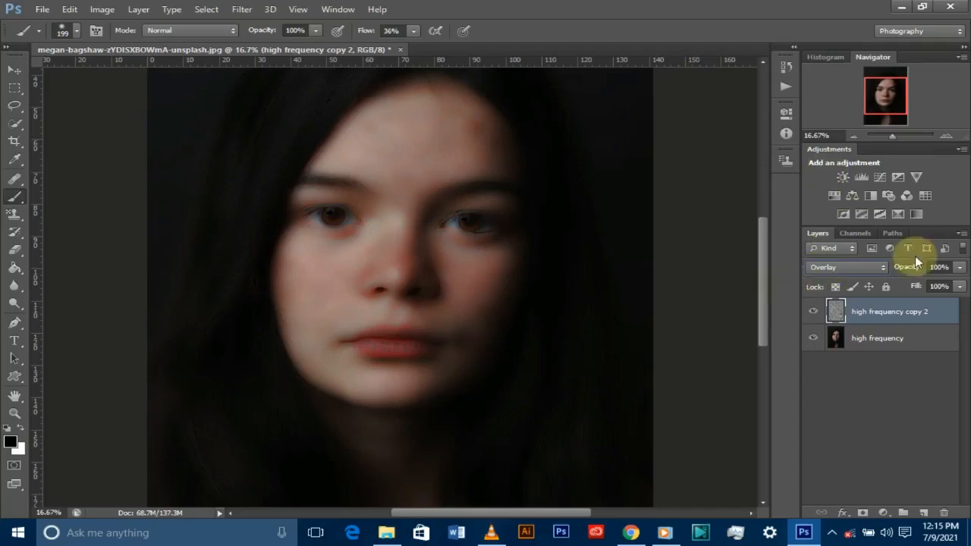
key(ctrl+plus)
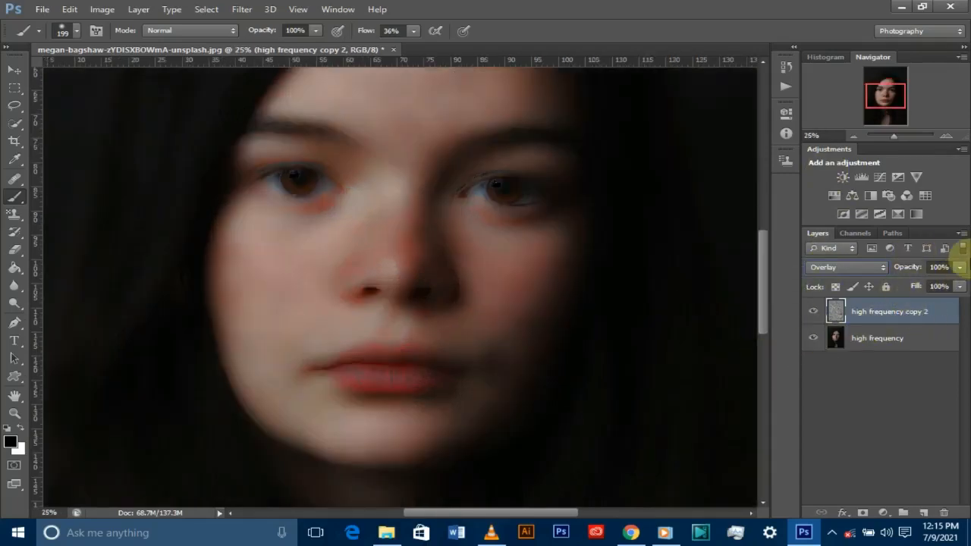
click(960, 267)
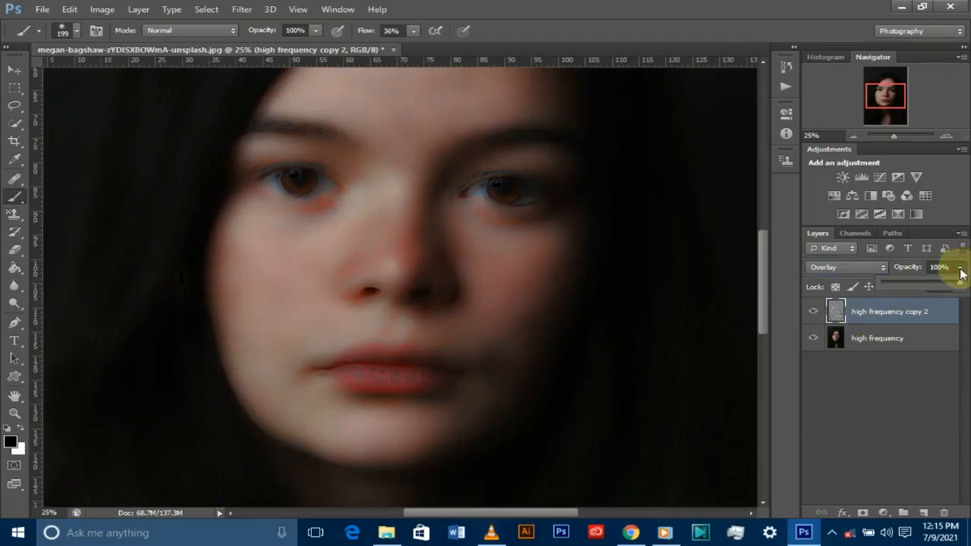
drag(960, 279, 896, 284)
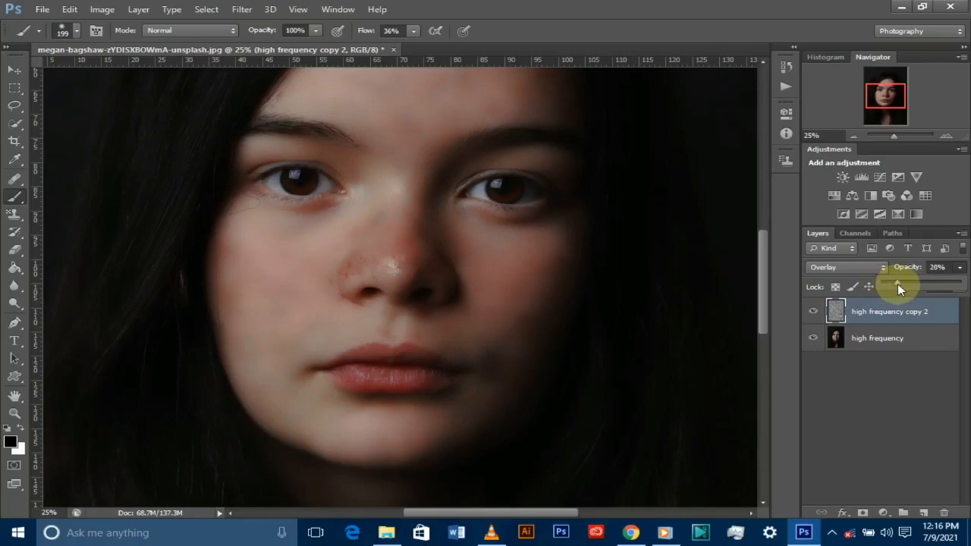
Step: Add a layer mask to the high frequency copy 2 layer and invert it to black
click(860, 364)
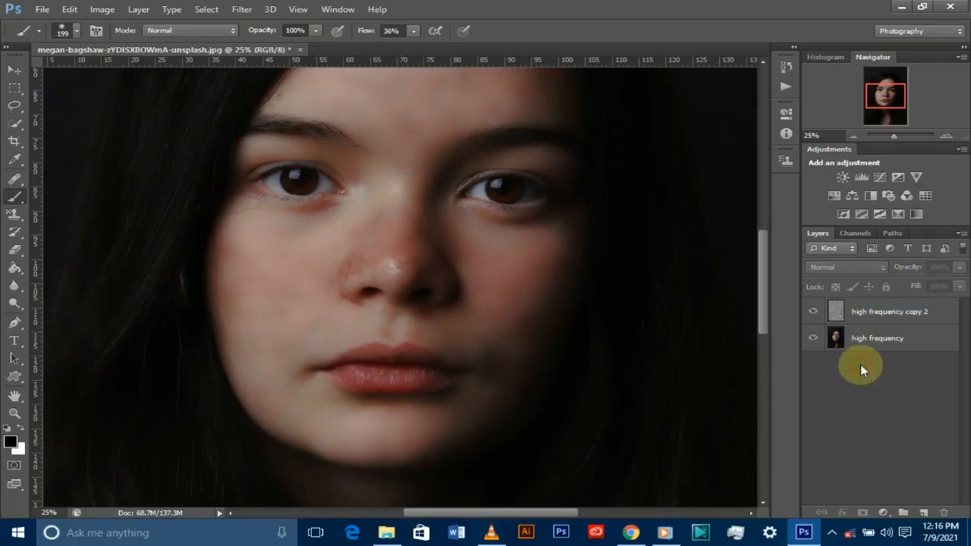
click(859, 320)
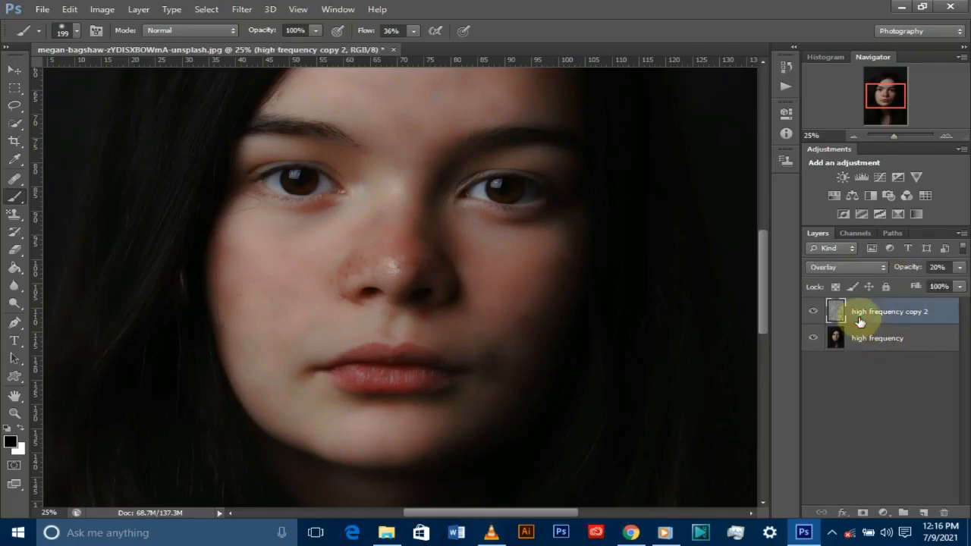
click(862, 513)
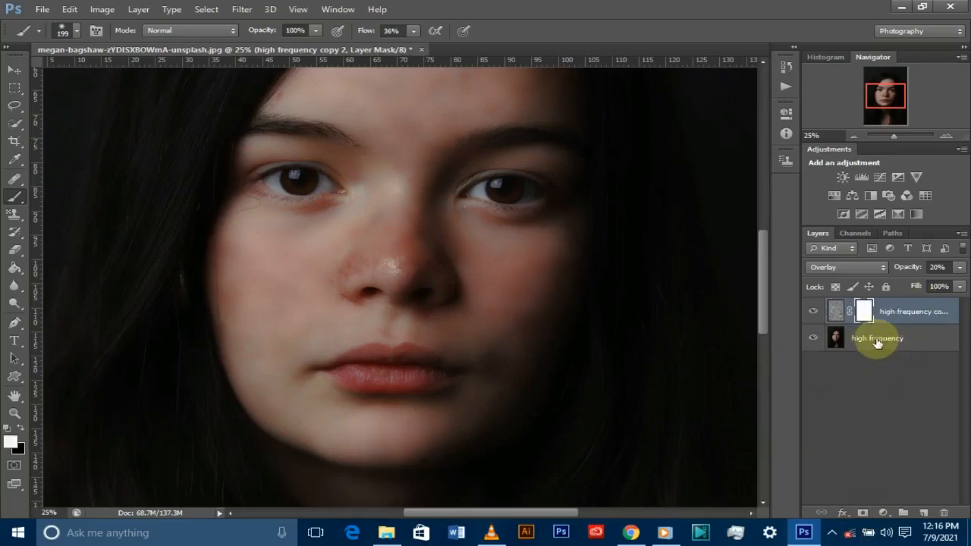
key(ctrl+i)
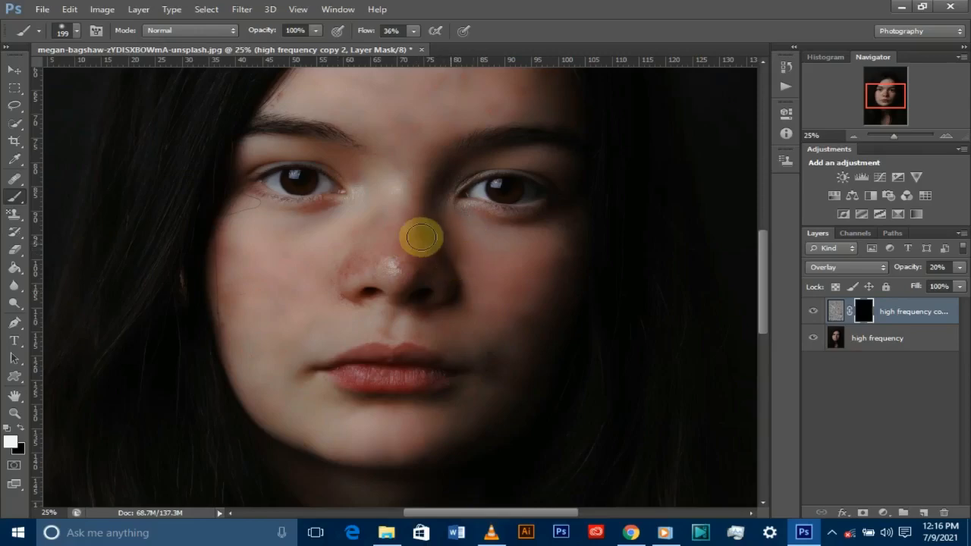
Step: Paint white on the layer mask over the nose, the skin around the mouth and the chin to reveal the smoothing
mouse_move(421, 237)
mouse_down()
mouse_move(438, 264)
mouse_move(378, 291)
mouse_move(426, 301)
mouse_up()
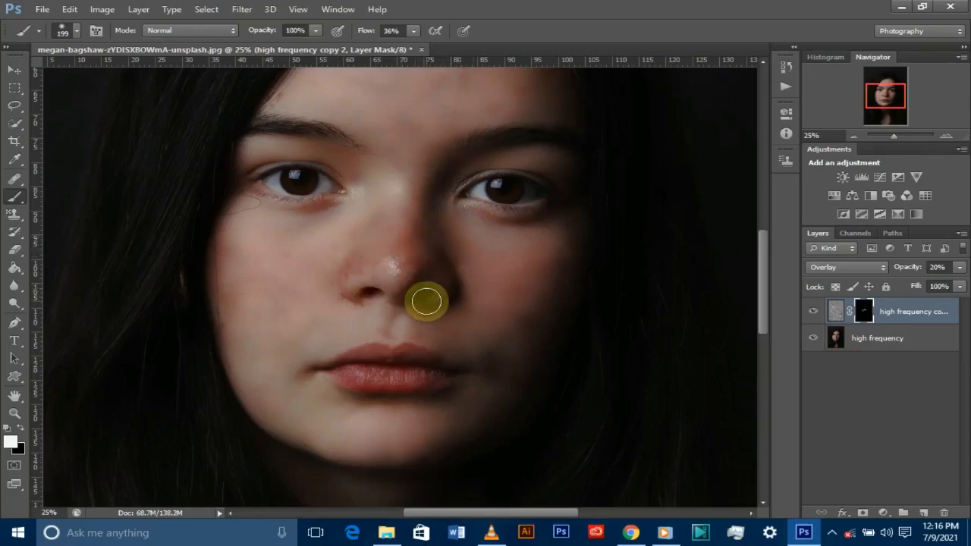
key(ctrl+plus)
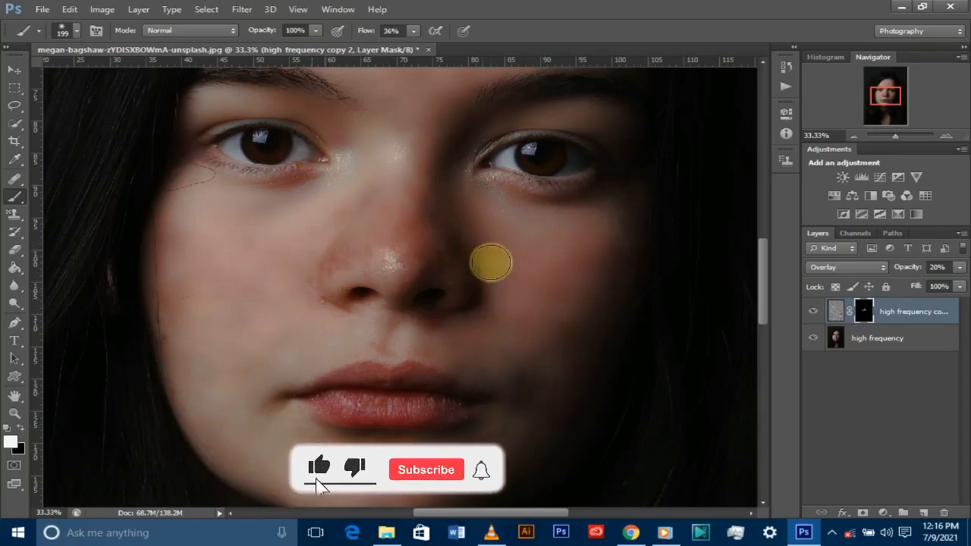
drag(386, 252, 322, 282)
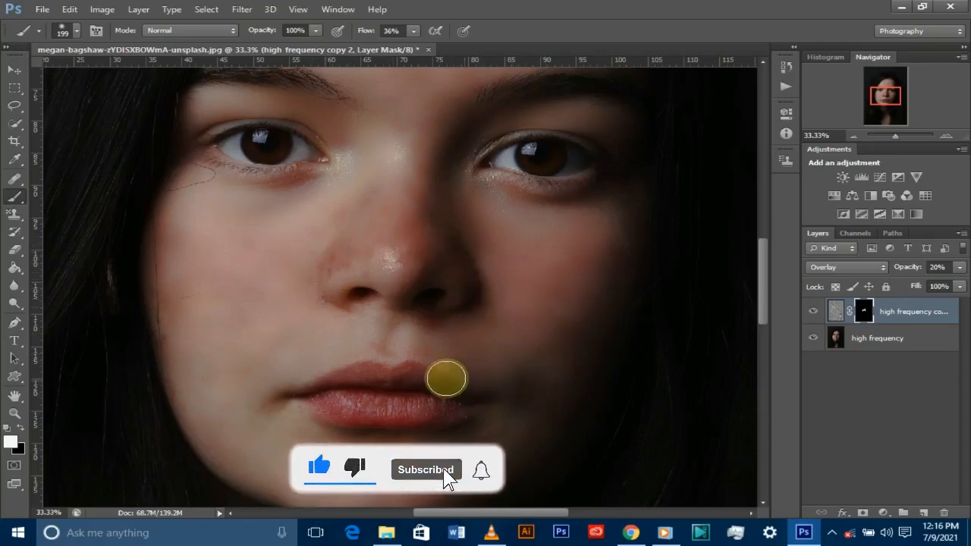
drag(446, 378, 377, 355)
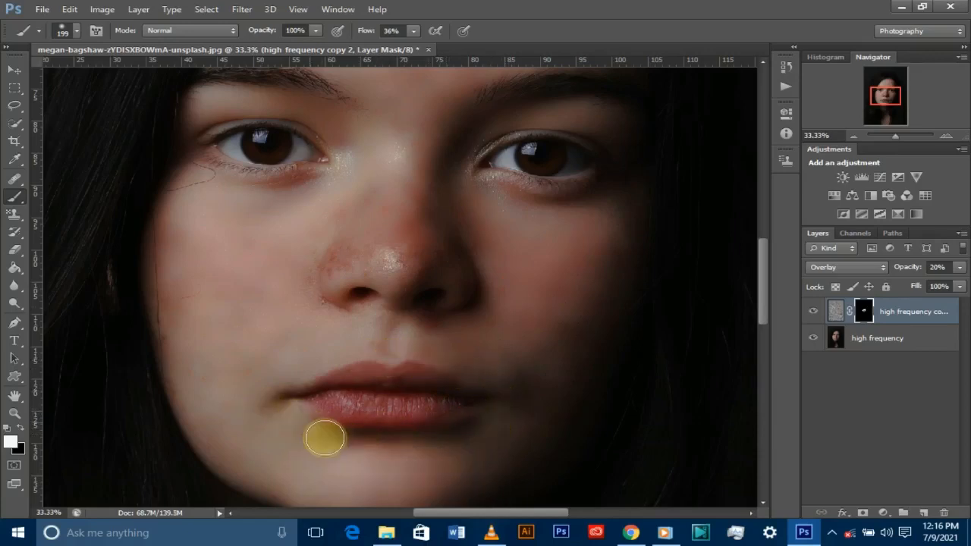
mouse_move(324, 437)
mouse_down()
mouse_move(474, 441)
mouse_move(530, 420)
mouse_move(472, 339)
mouse_up()
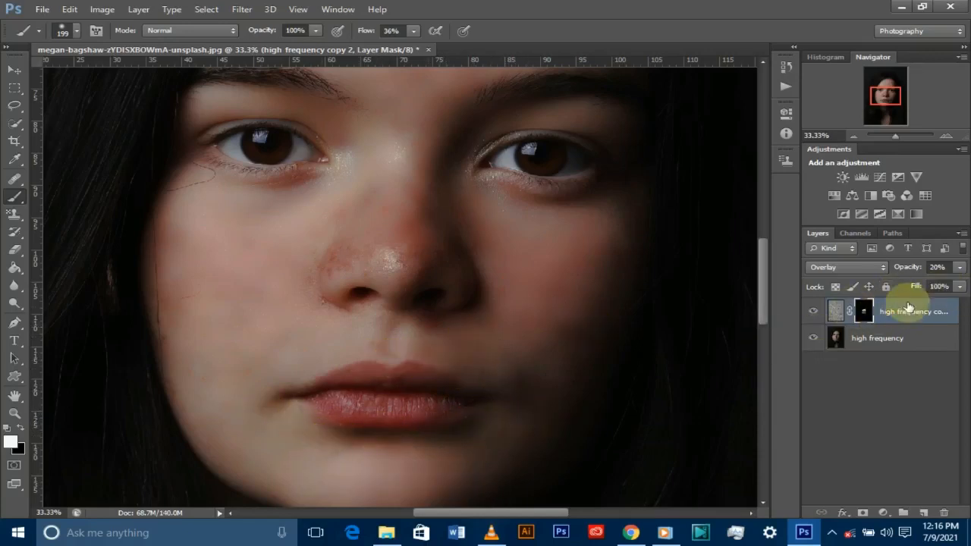
Step: Raise the opacity of the masked high frequency copy 2 layer to 41%
click(960, 267)
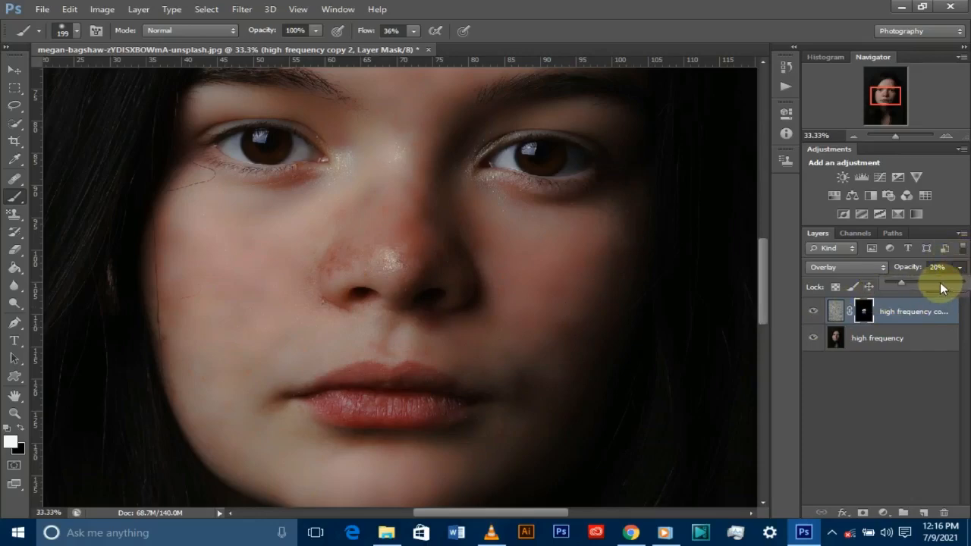
drag(904, 281, 936, 286)
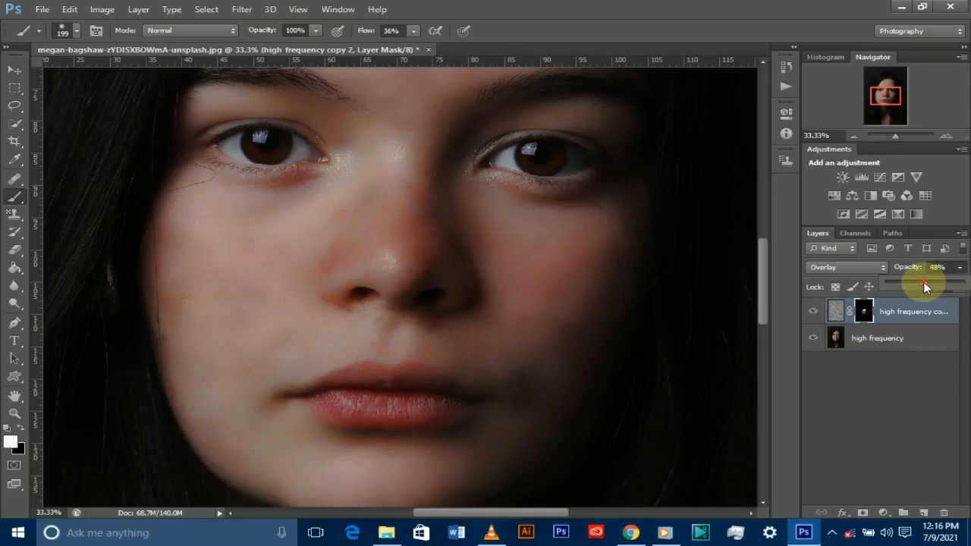
Step: Compare the portrait with and without the smoothing by hiding and reshowing the high frequency copy 2 layer
key(ctrl+minus)
key(ctrl+minus)
key(ctrl+minus)
key(ctrl+minus)
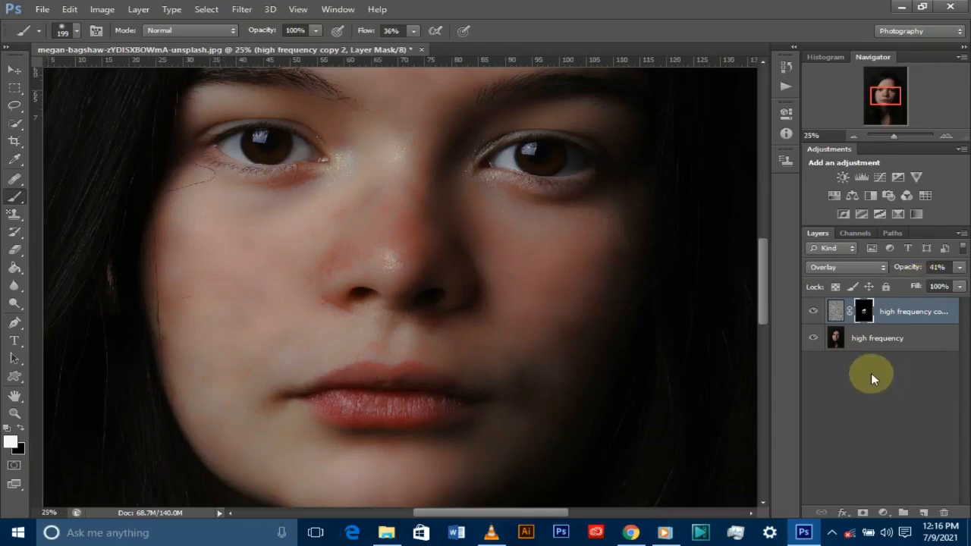
key(ctrl+plus)
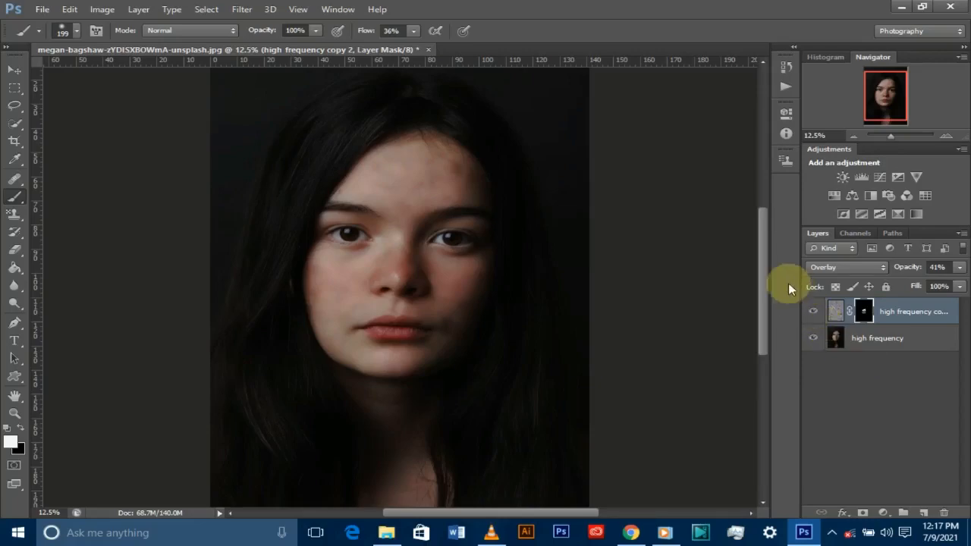
click(814, 313)
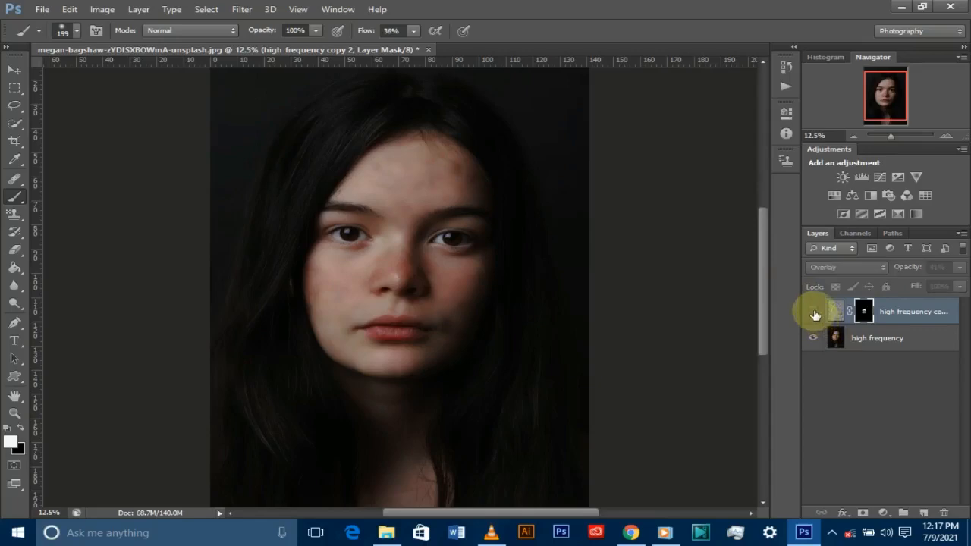
click(814, 314)
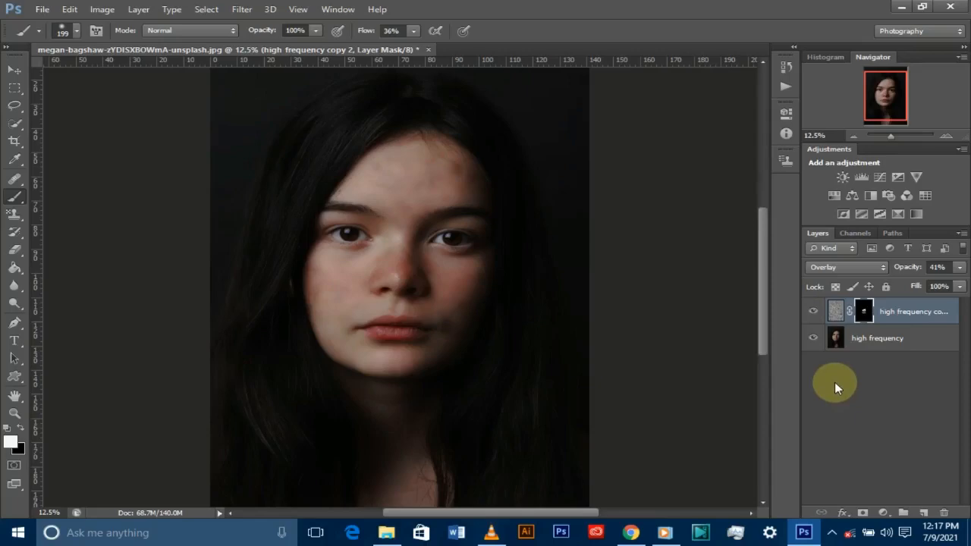
Step: Open the original portrait photo from the ADOBE ILLUSTRATOR folder to compare it with the retouch
key(ctrl+o)
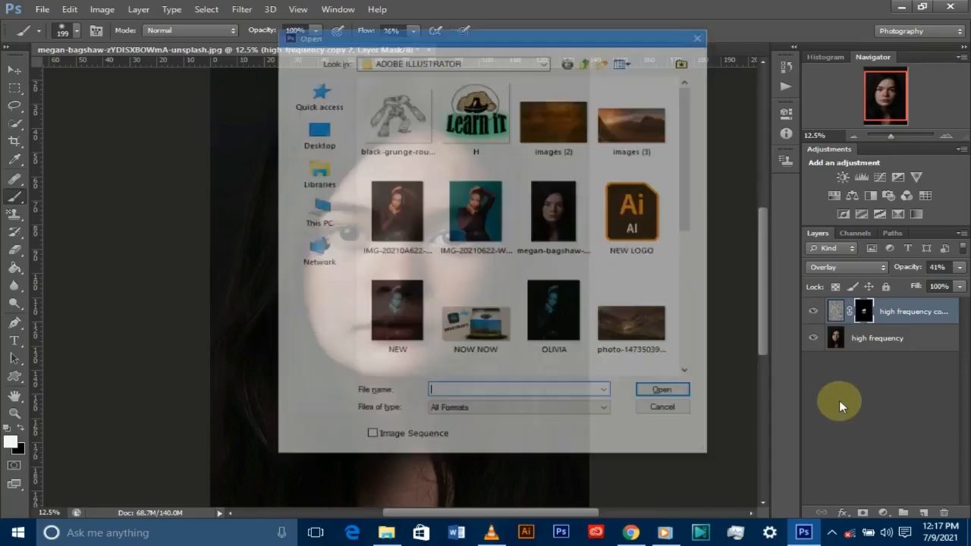
click(566, 225)
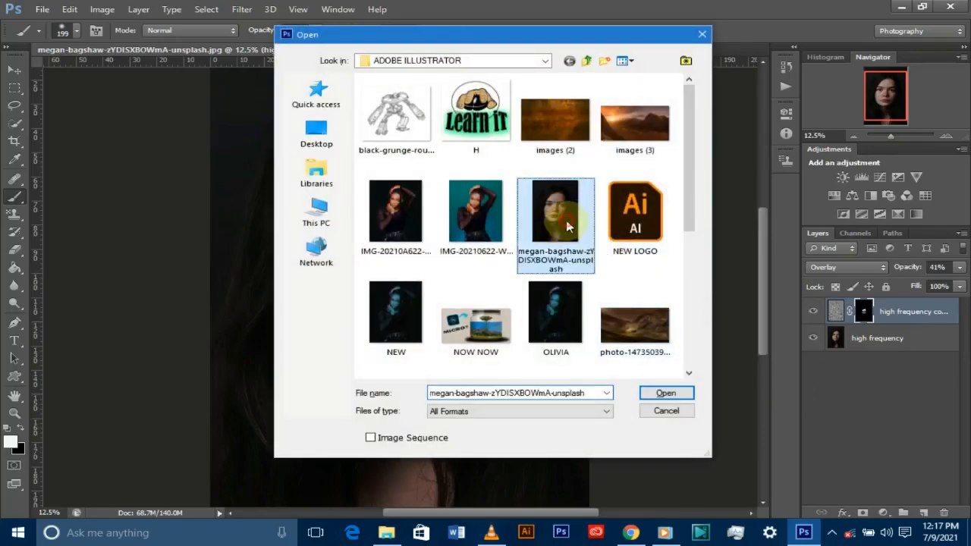
click(664, 391)
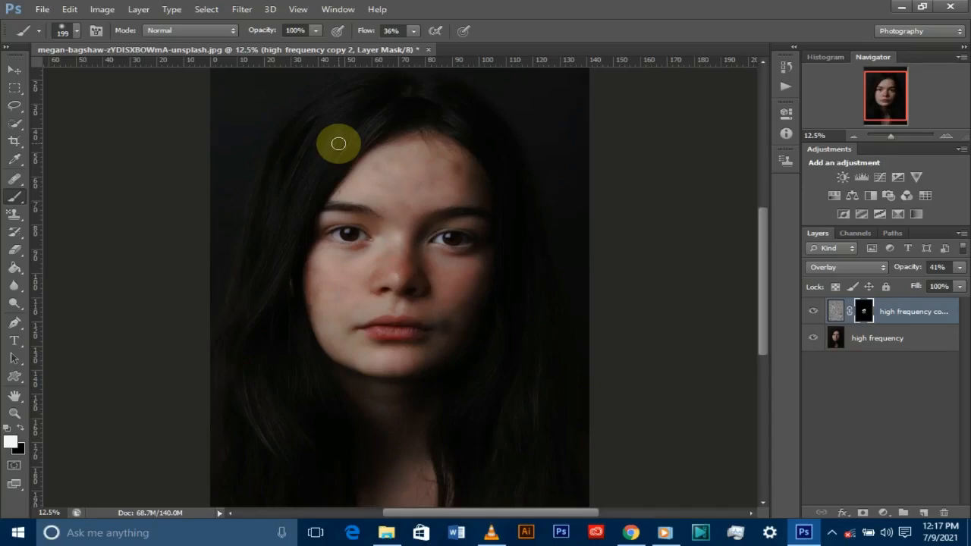
Step: Examine the retouched skin across the face both close up and in the full portrait
key(ctrl+plus)
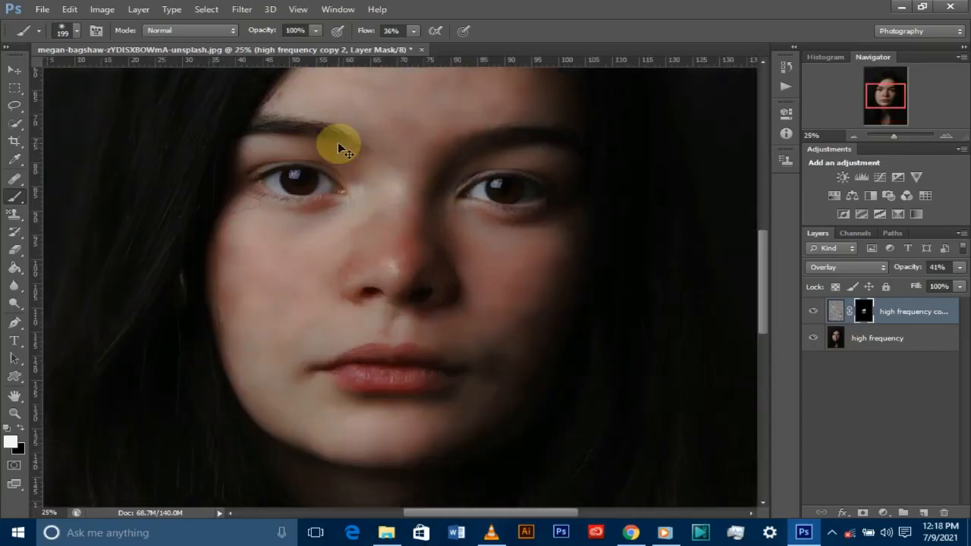
key(ctrl+minus)
key(ctrl+minus)
key(ctrl+plus)
key(ctrl+plus)
key(ctrl+plus)
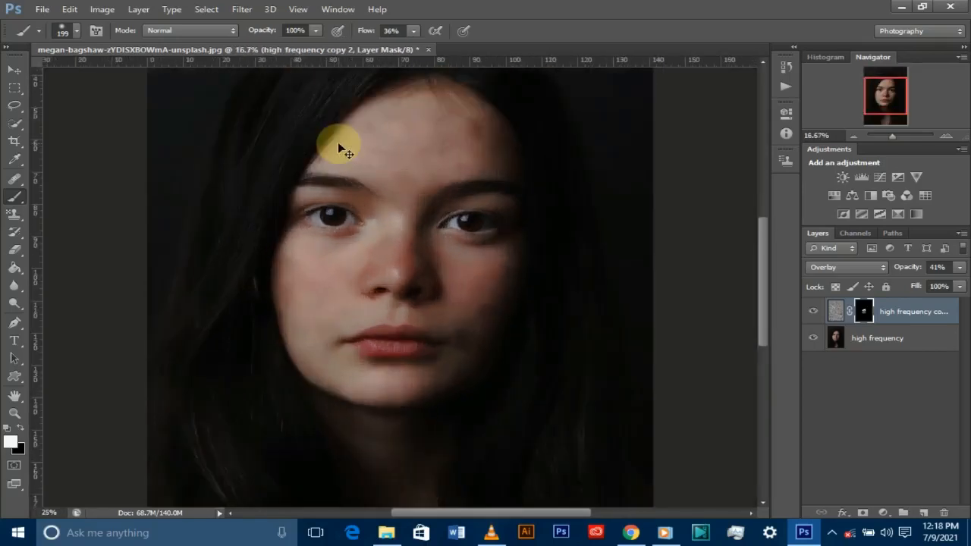
key(ctrl+plus)
key(ctrl+minus)
key(ctrl+minus)
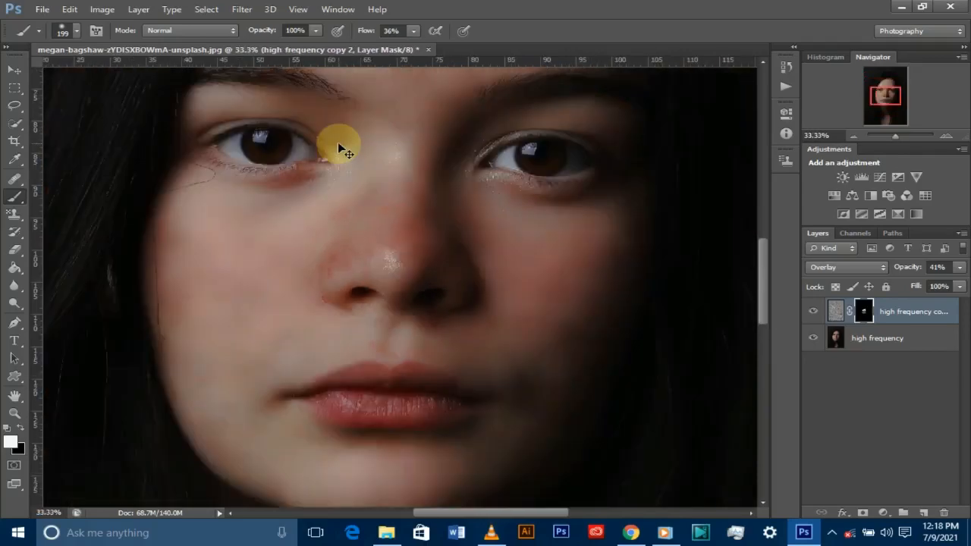
key(ctrl+minus)
key(ctrl+minus)
key(ctrl+minus)
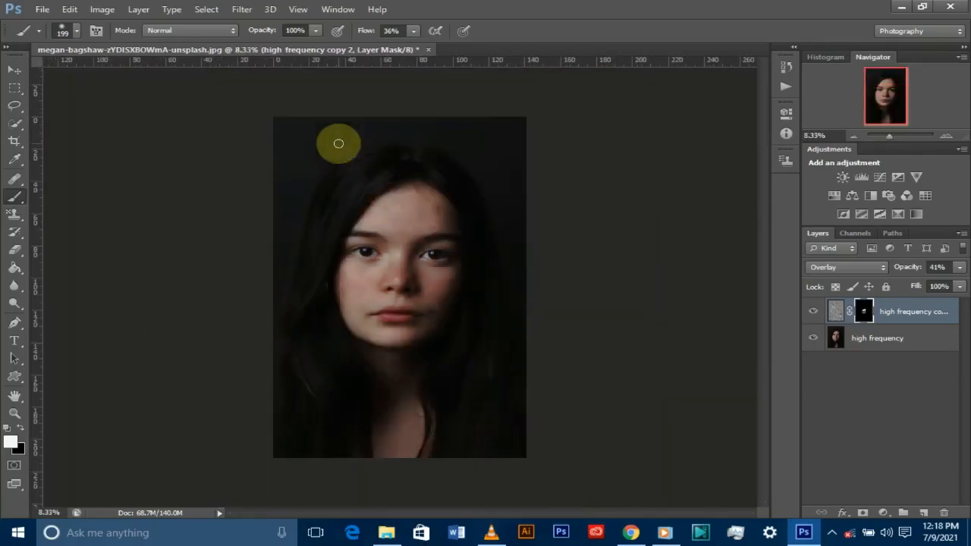